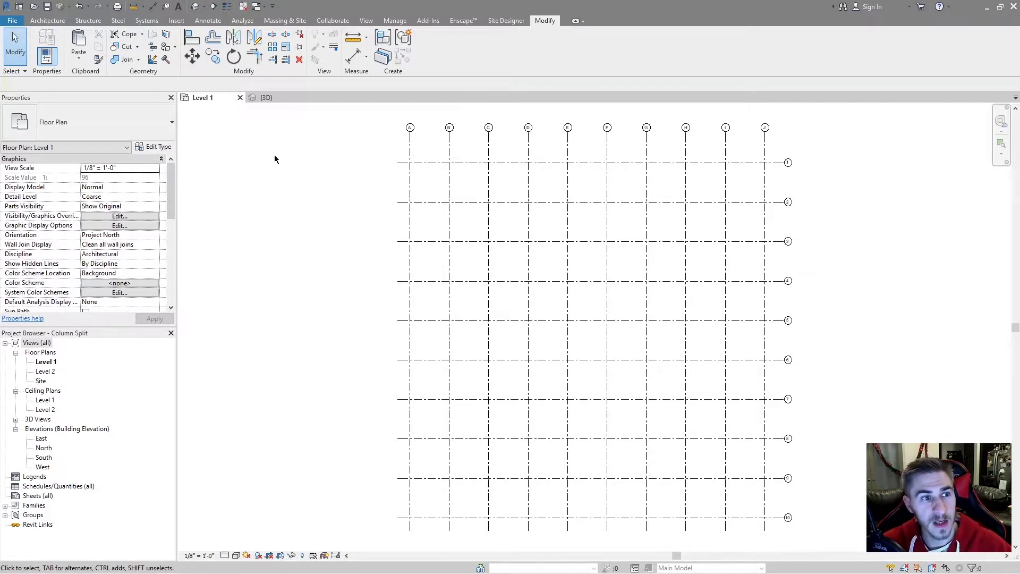
- Start placing a vertical structural column using the Concrete-Rectangular-Column 24 x 30 type
{"action": "left_click", "coordinate": [47, 20]}
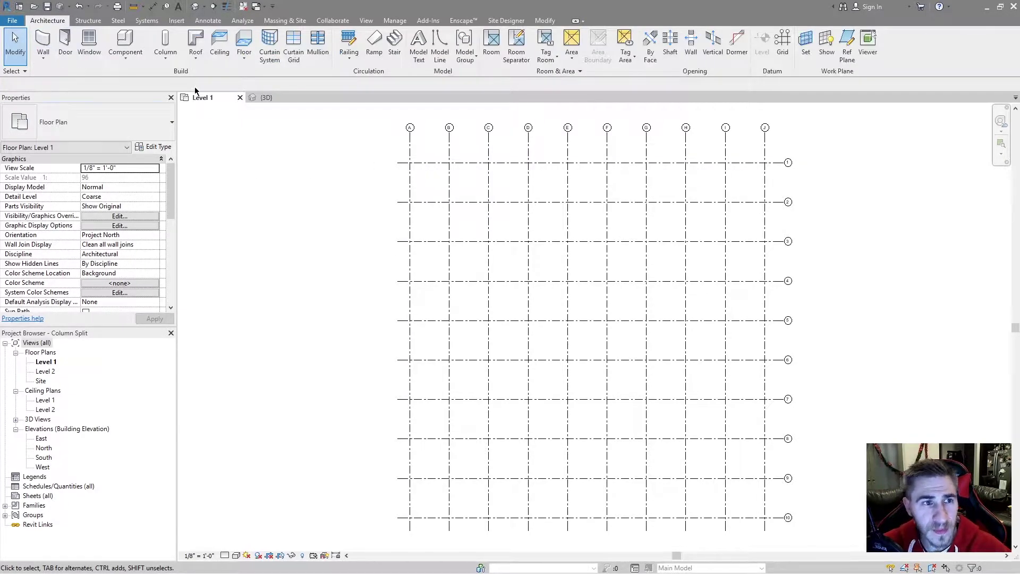
{"action": "left_click", "coordinate": [165, 43]}
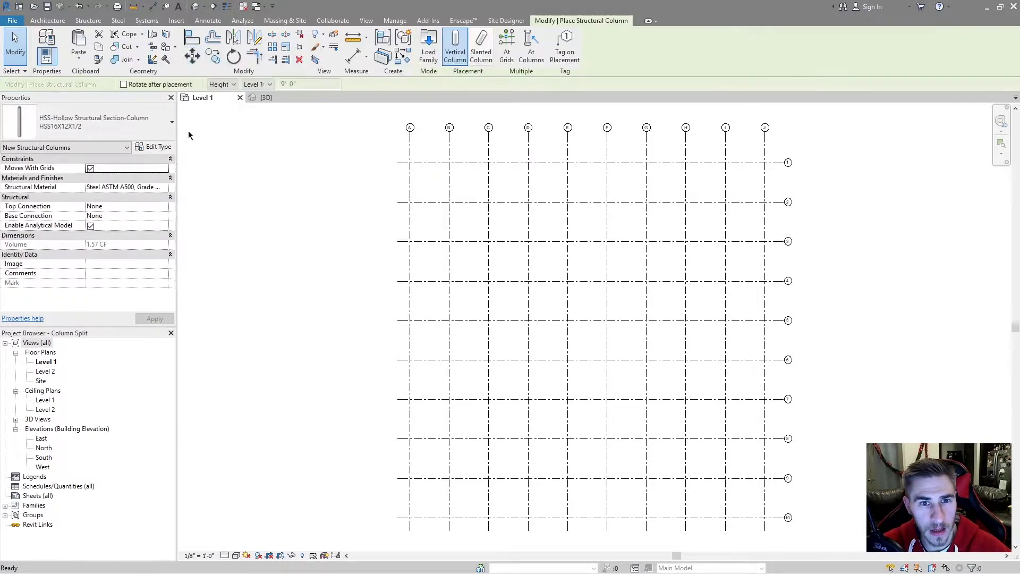
{"action": "left_click", "coordinate": [75, 137]}
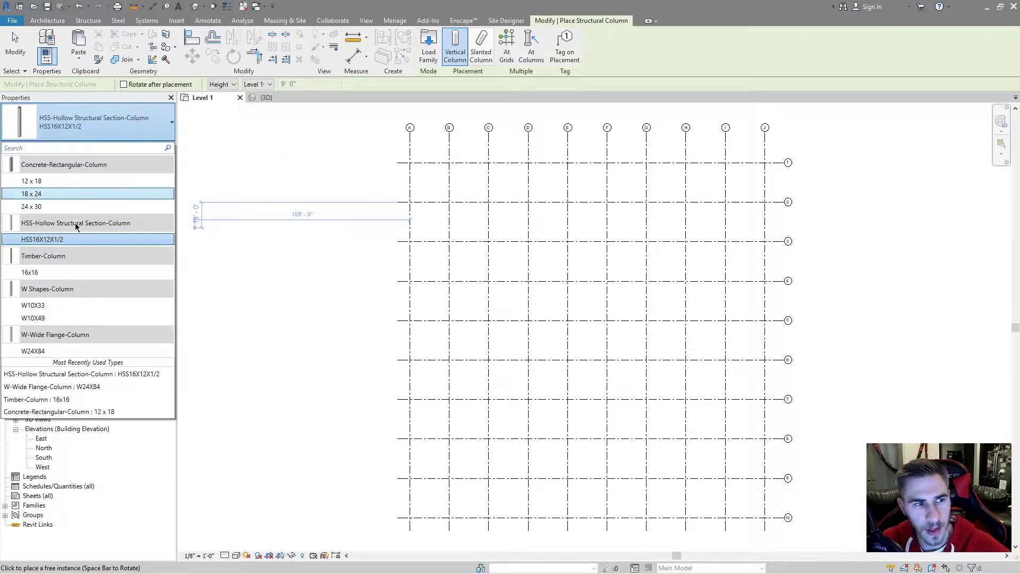
{"action": "left_click", "coordinate": [46, 207]}
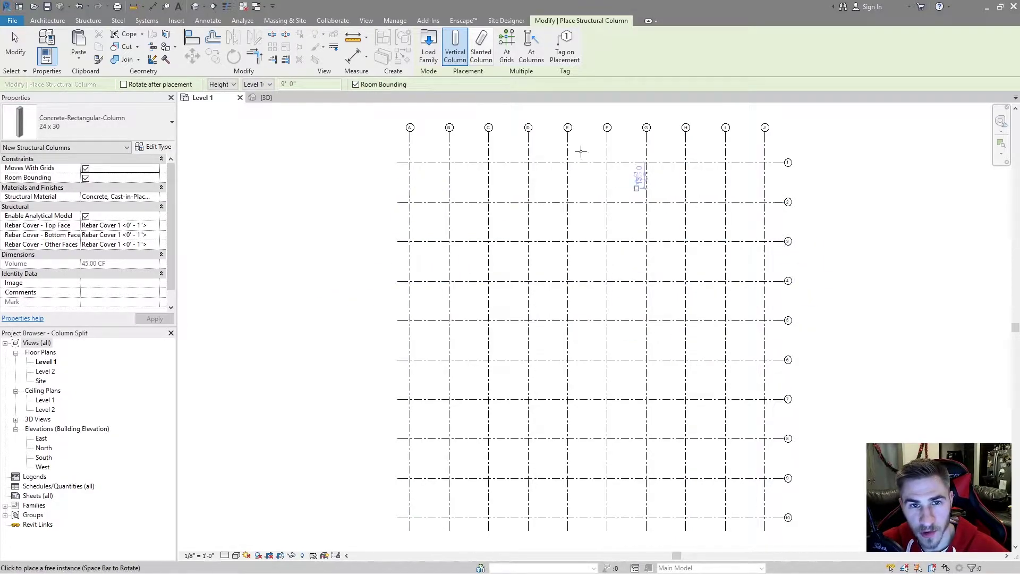
{"action": "left_click", "coordinate": [507, 50]}
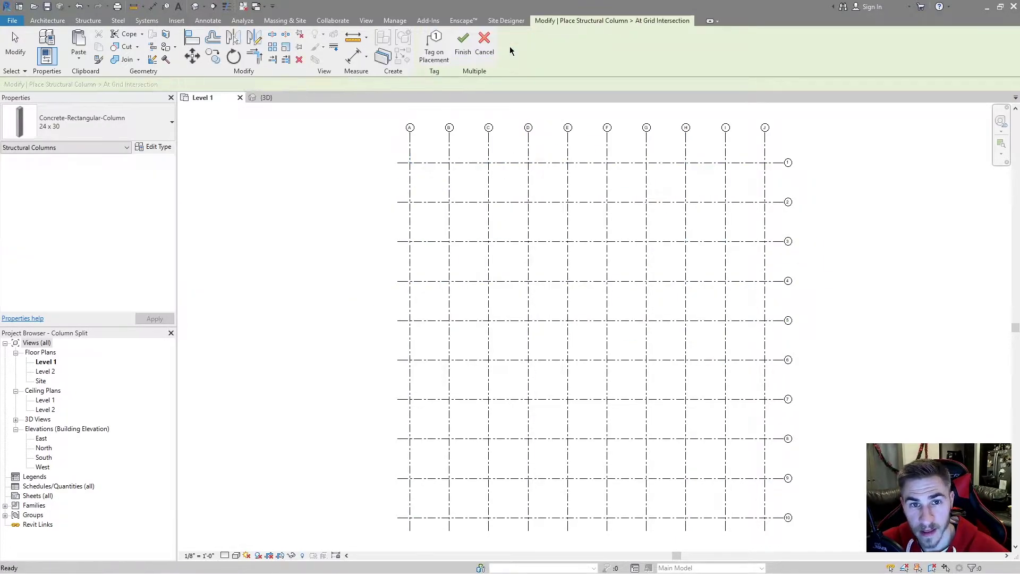
{"action": "left_click", "coordinate": [484, 47]}
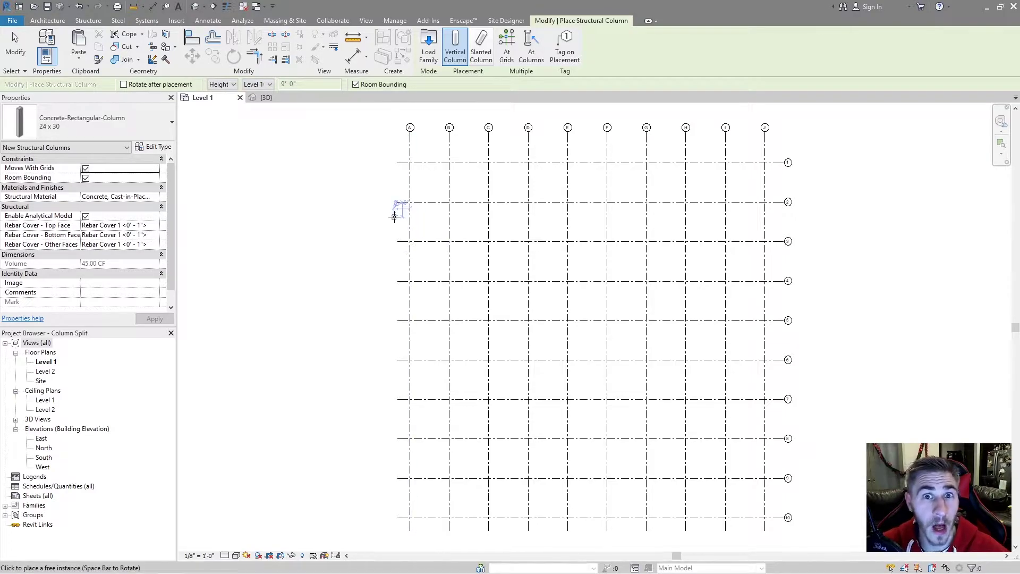
{"action": "left_click", "coordinate": [224, 84]}
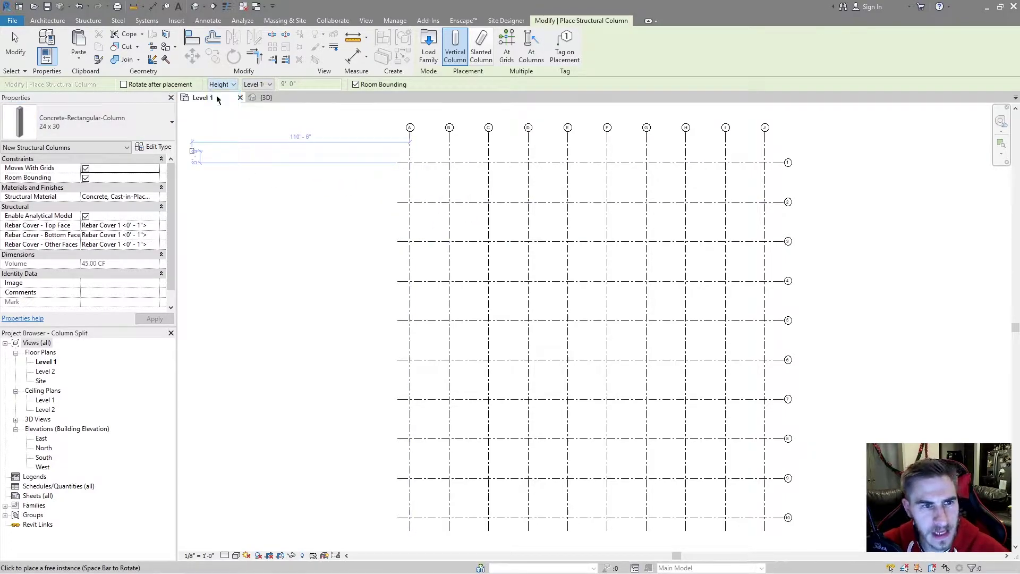
{"action": "left_click", "coordinate": [218, 95]}
{"action": "left_click", "coordinate": [252, 89]}
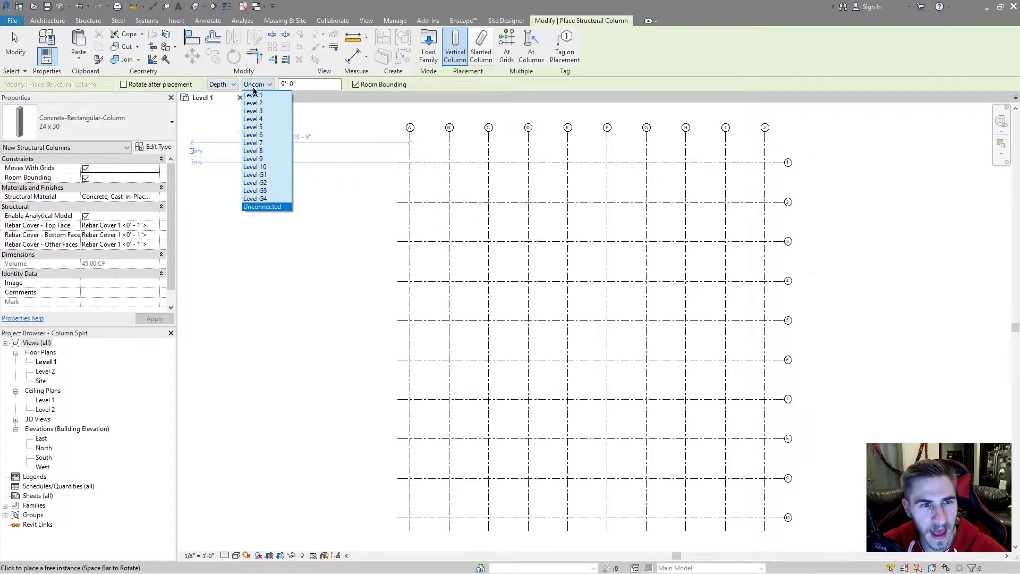
{"action": "left_click", "coordinate": [253, 86]}
- Set the column placement to Height with Level 10 as the top level
{"action": "left_click", "coordinate": [230, 85]}
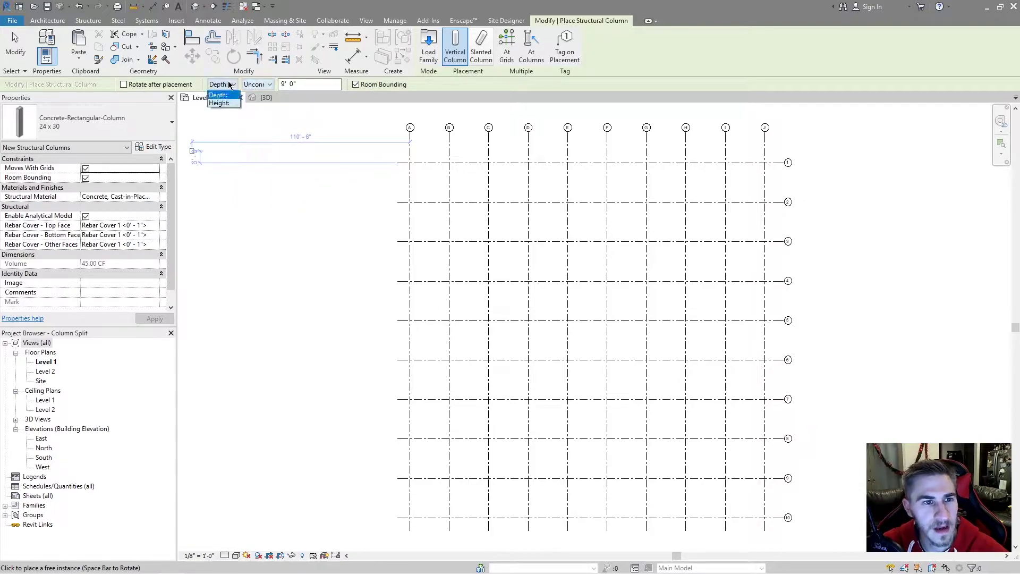
{"action": "left_click", "coordinate": [220, 103]}
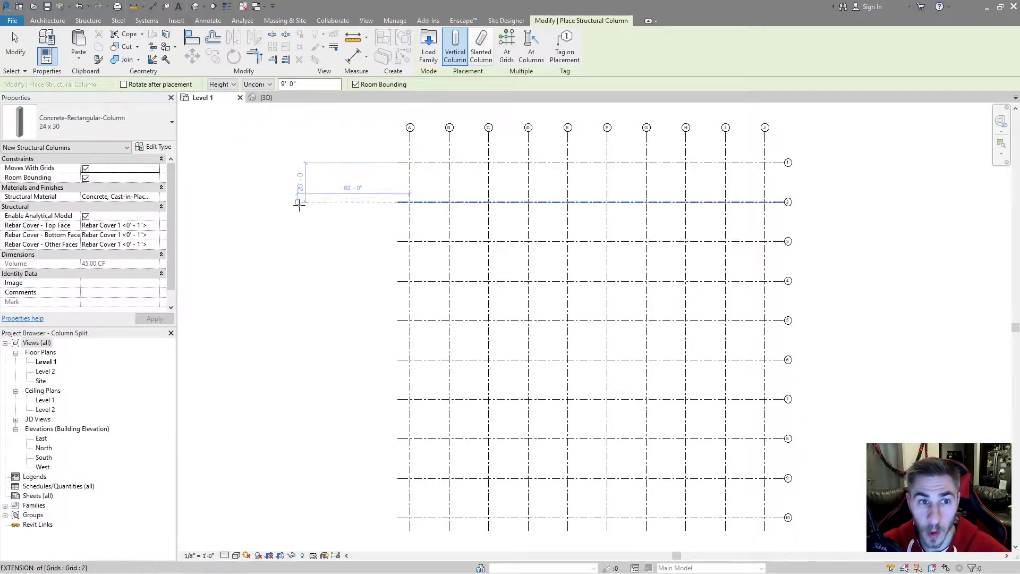
{"action": "left_click", "coordinate": [259, 89]}
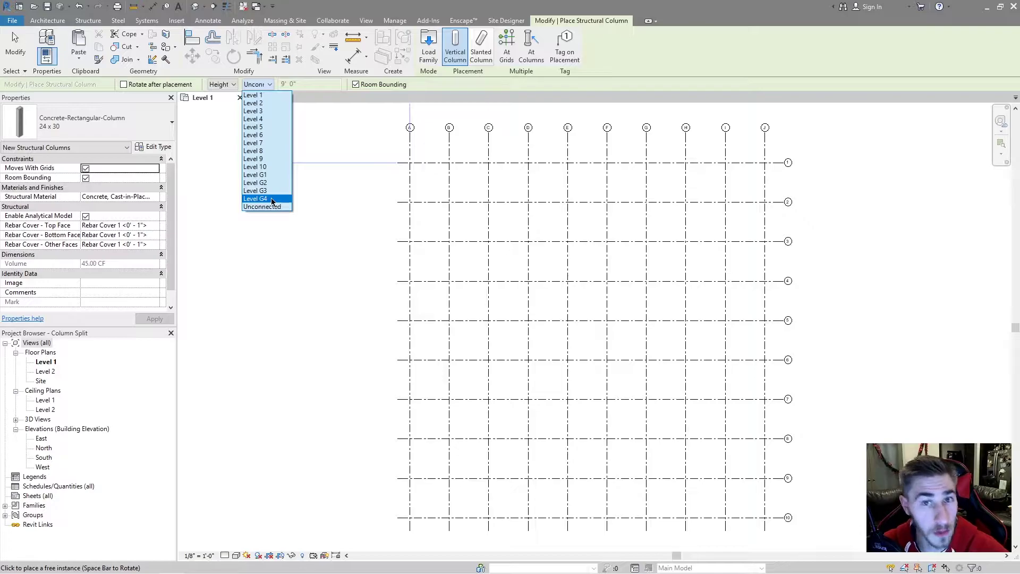
{"action": "left_click", "coordinate": [265, 165]}
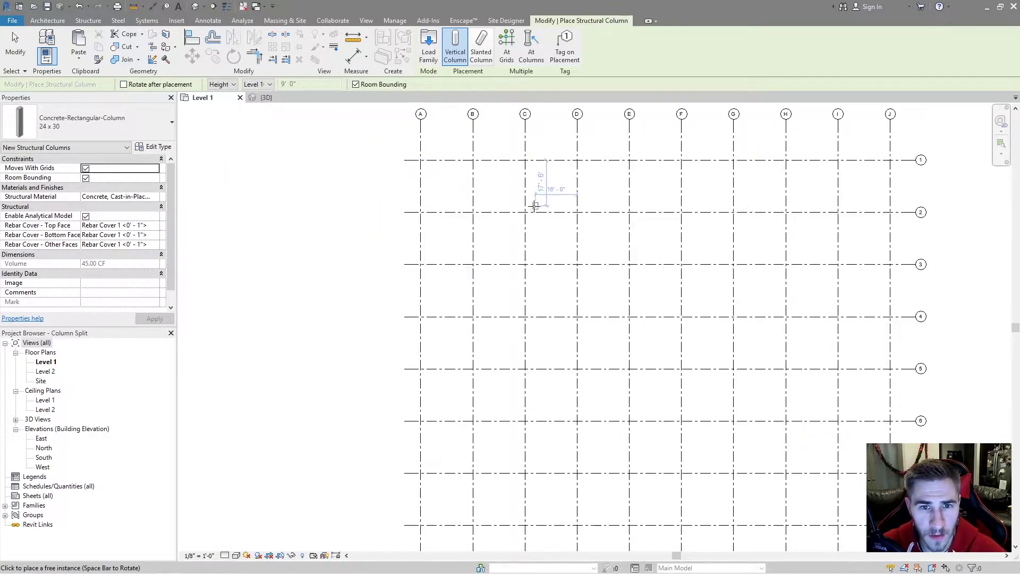
- Place 24 x 30 concrete columns at all intersections of grids A–J with grids 1–3 using At Grids, and leave the command
{"action": "scroll", "coordinate": [531, 205], "scroll_direction": "up", "scroll_amount": 1}
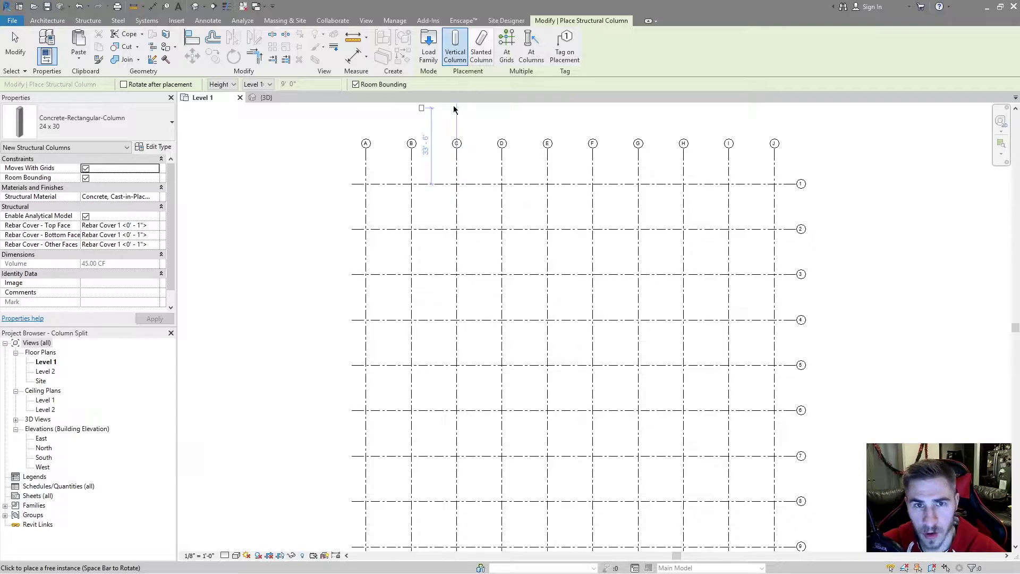
{"action": "left_click", "coordinate": [507, 51]}
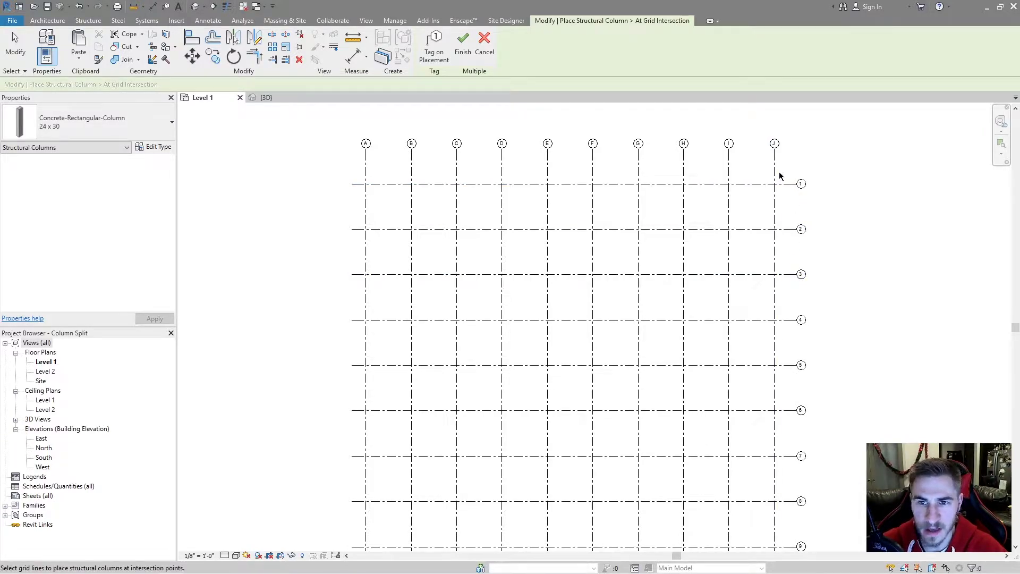
{"action": "left_click_drag", "start_coordinate": [782, 172], "coordinate": [353, 297]}
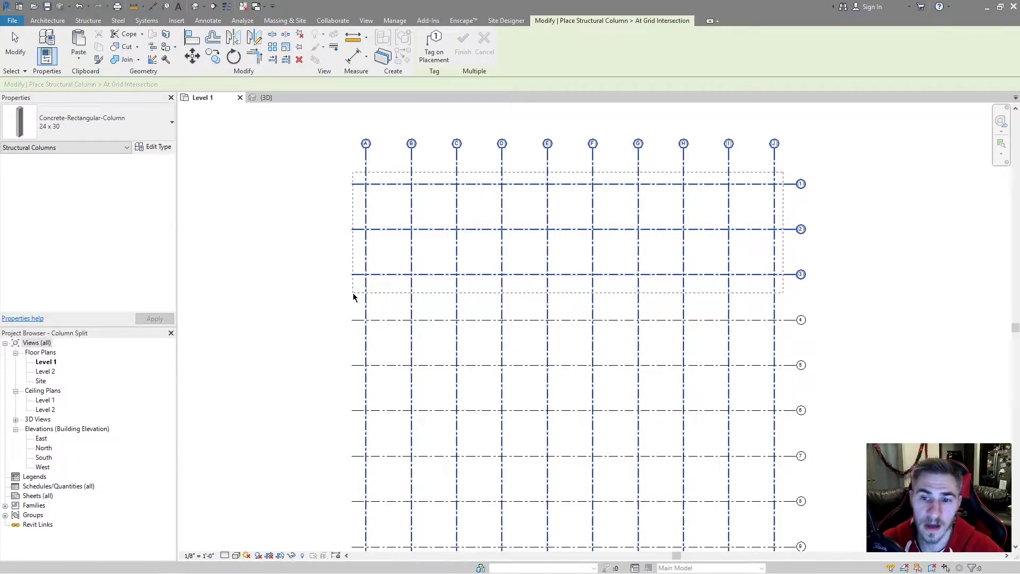
{"action": "left_click_drag", "start_coordinate": [354, 297], "coordinate": [354, 297]}
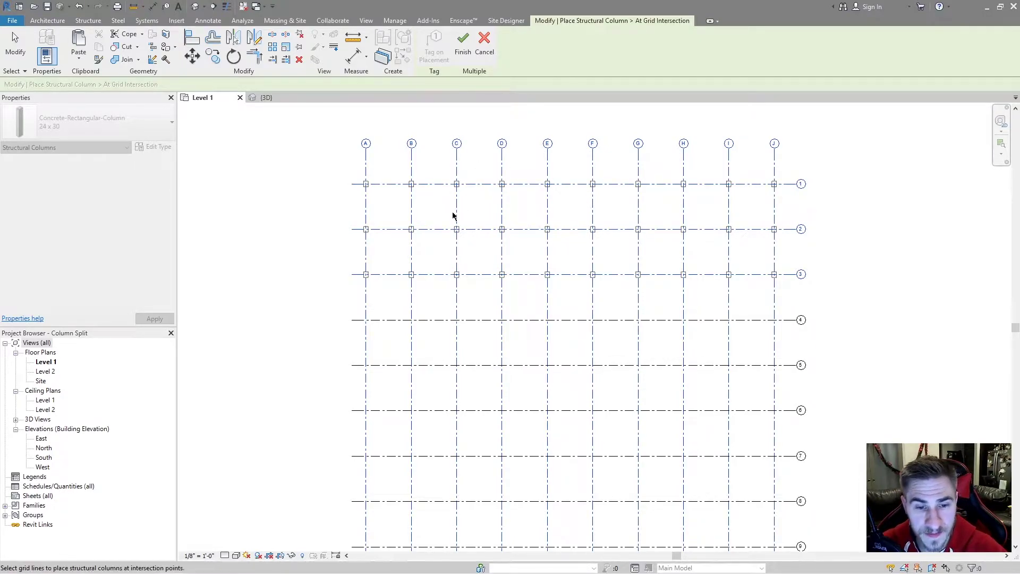
{"action": "left_click", "coordinate": [307, 246]}
{"action": "left_click", "coordinate": [462, 40]}
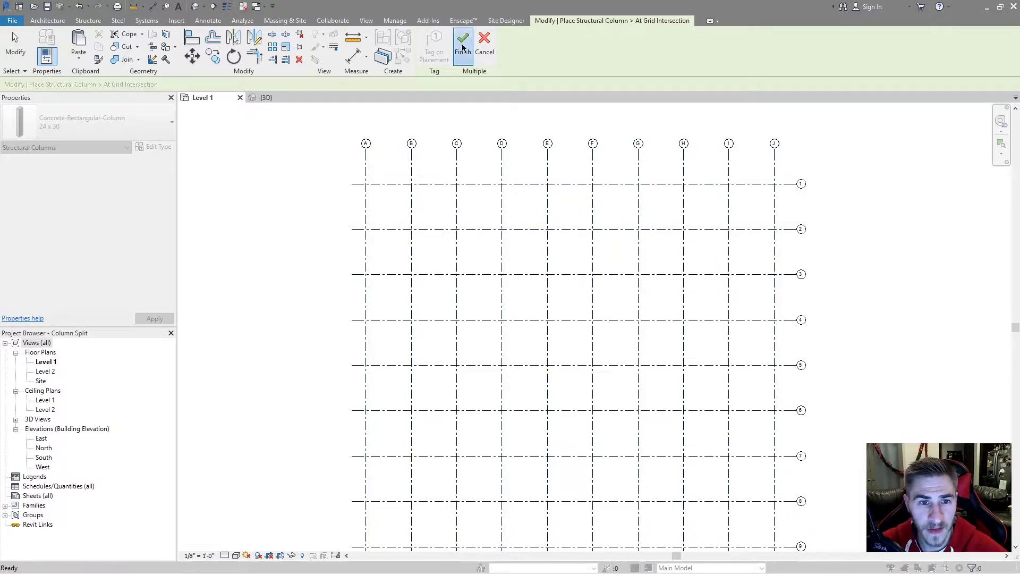
{"action": "left_click", "coordinate": [568, 305]}
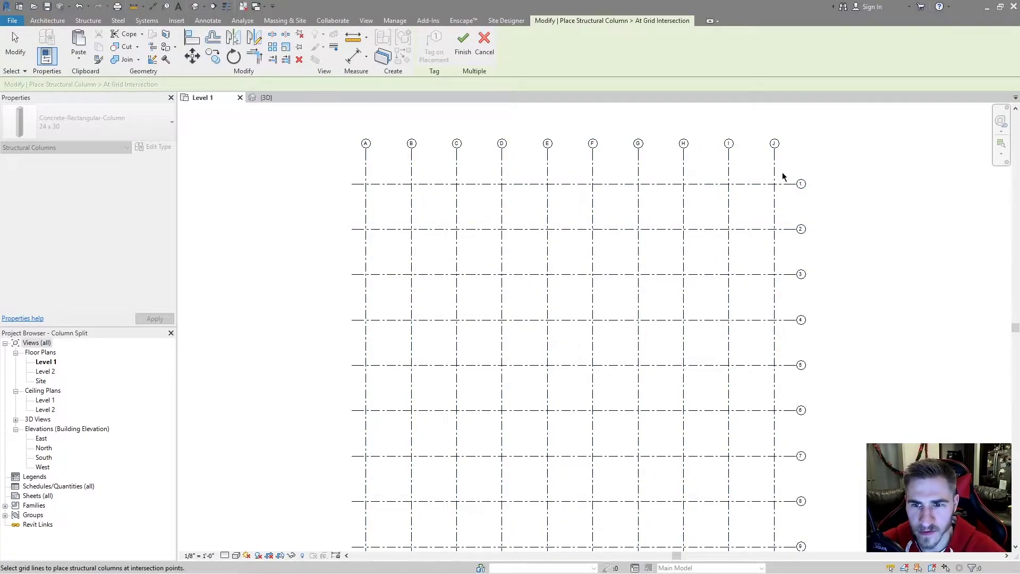
{"action": "left_click_drag", "start_coordinate": [785, 175], "coordinate": [354, 288]}
{"action": "left_click", "coordinate": [463, 41]}
{"action": "key", "text": "Escape"}
{"action": "key", "text": "Escape"}
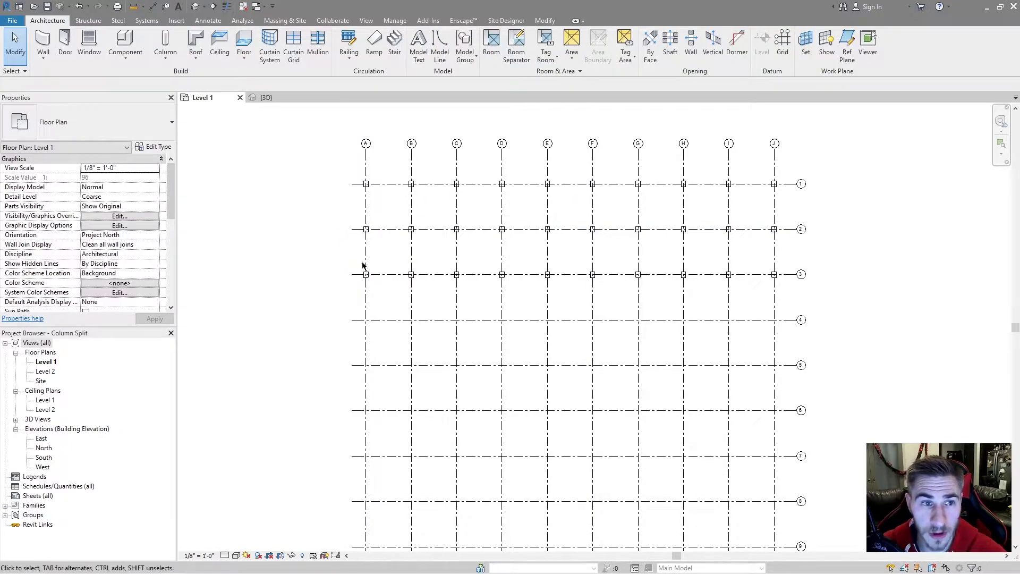
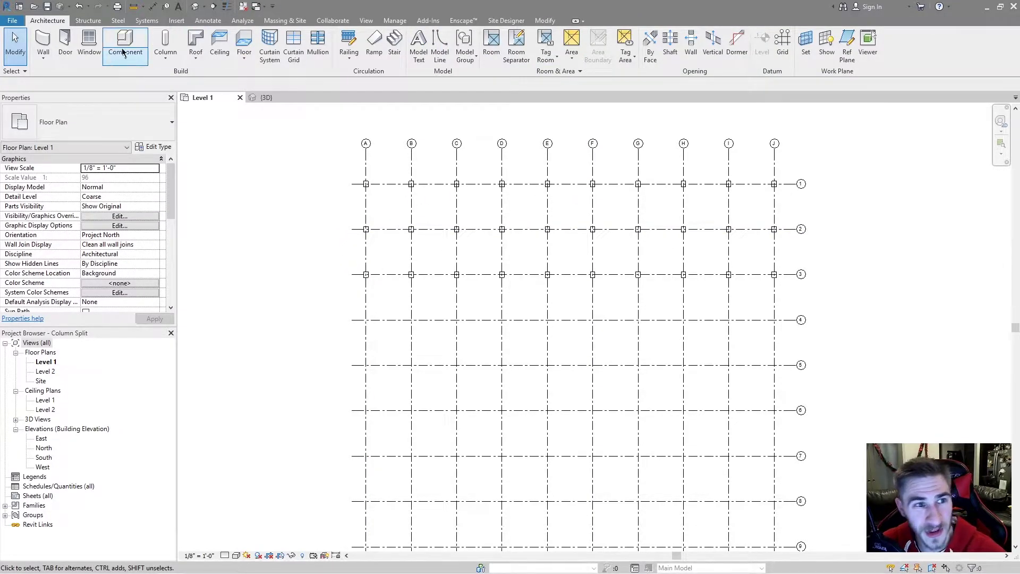
- Place HSS16X12X1/2 hollow structural section columns at all intersections of grids A–J with grids 4 and 5
{"action": "key", "text": "c"}
{"action": "key", "text": "l"}
{"action": "left_click", "coordinate": [137, 125]}
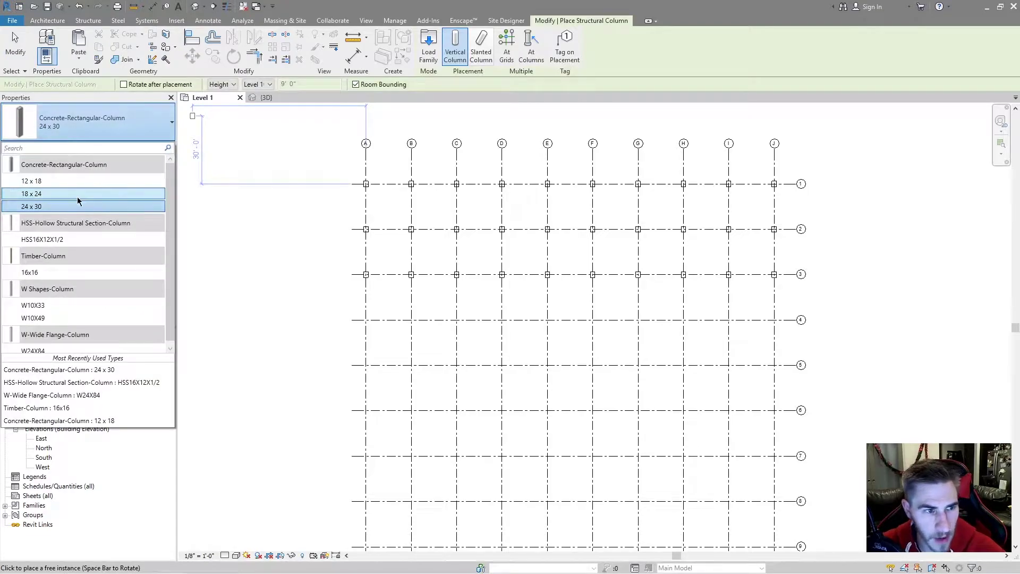
{"action": "left_click", "coordinate": [57, 240]}
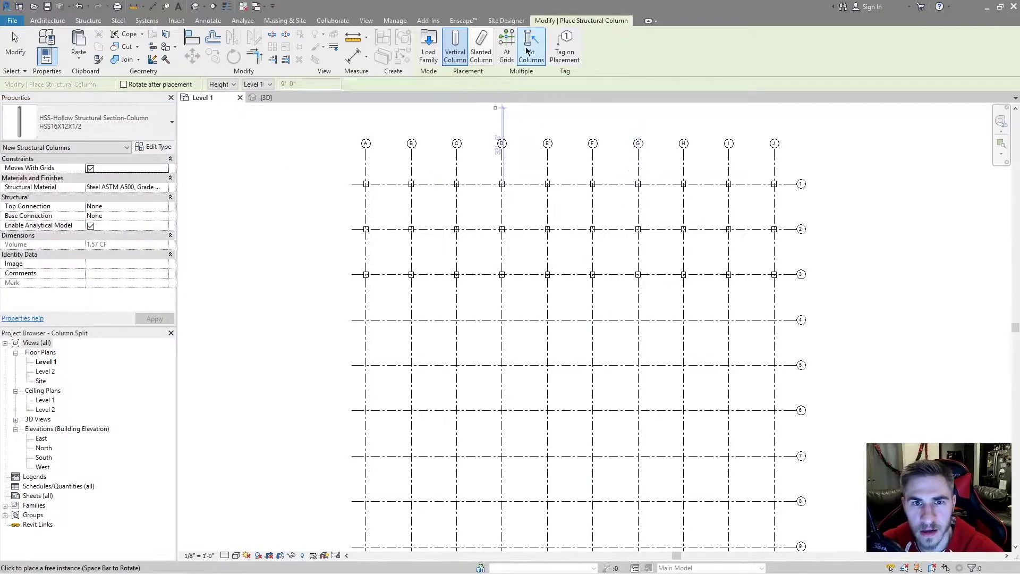
{"action": "left_click", "coordinate": [506, 47]}
{"action": "left_click_drag", "start_coordinate": [787, 302], "coordinate": [358, 384]}
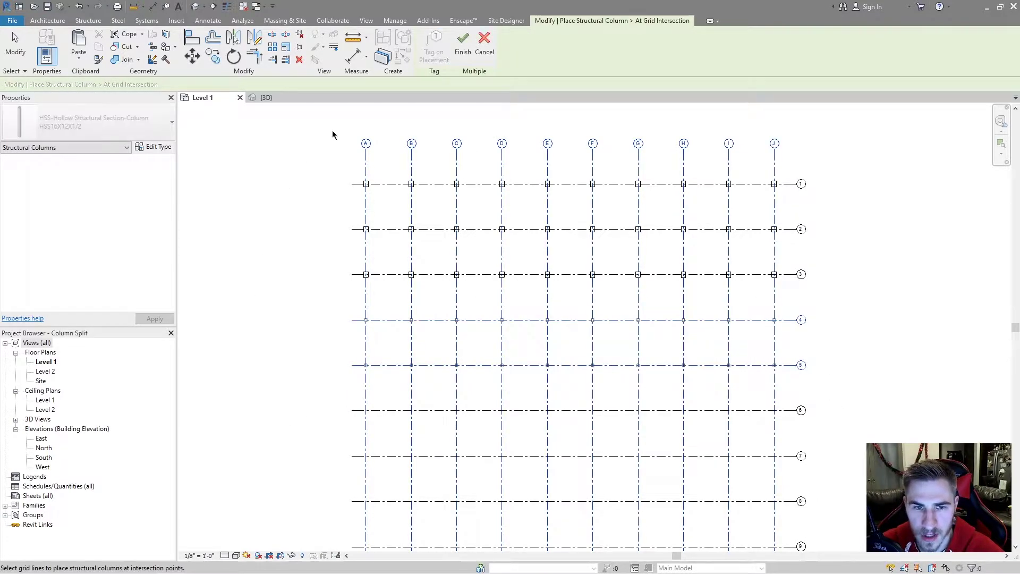
{"action": "left_click", "coordinate": [463, 43]}
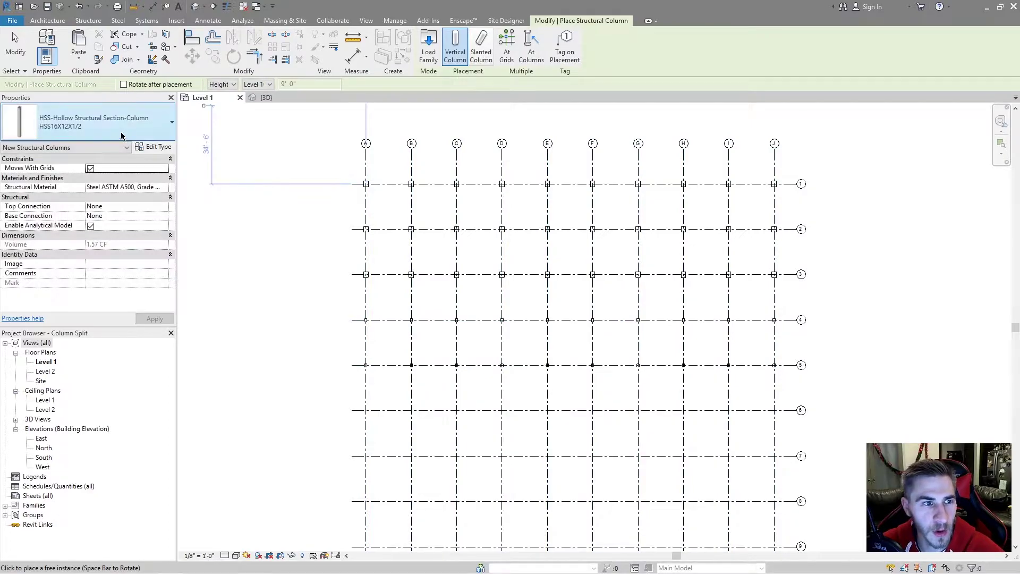
- Place 16x16 Timber-Column structural columns at all intersections of grids A–J with grids 6–8
{"action": "left_click", "coordinate": [91, 122]}
{"action": "left_click", "coordinate": [80, 273]}
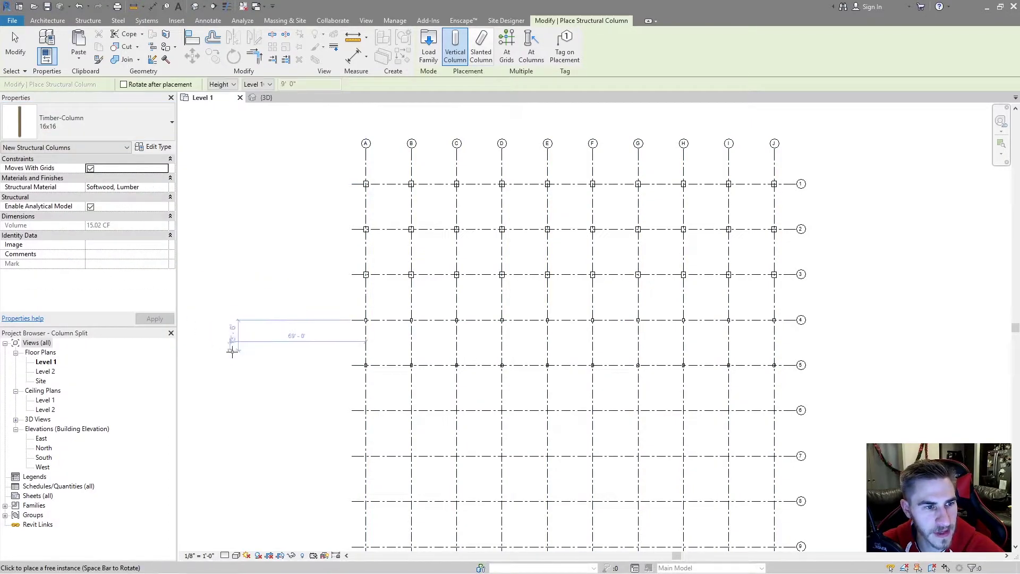
{"action": "middle_click_drag", "start_coordinate": [228, 346], "coordinate": [235, 257]}
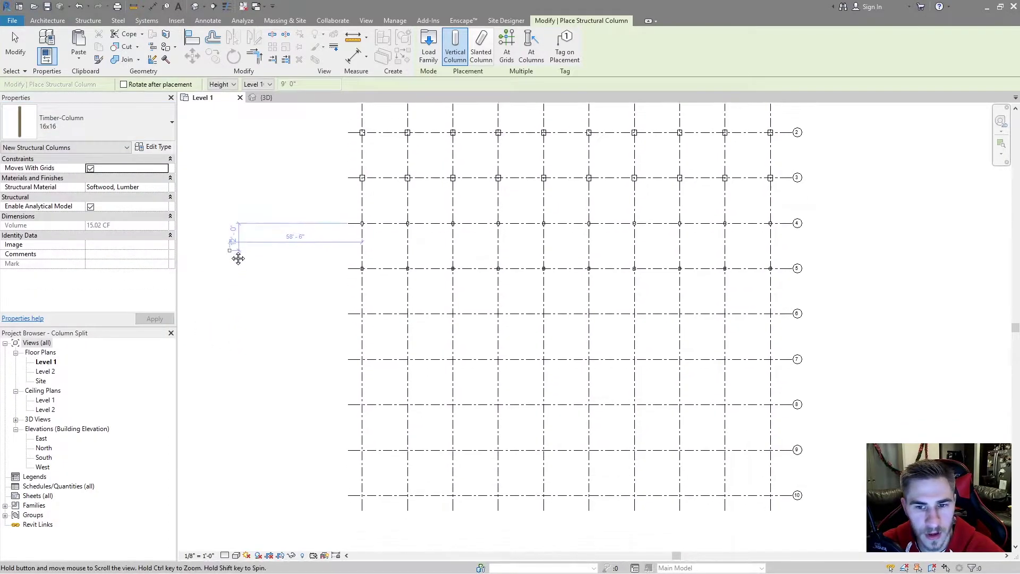
{"action": "left_click", "coordinate": [506, 47]}
{"action": "left_click_drag", "start_coordinate": [791, 313], "coordinate": [333, 429]}
{"action": "left_click", "coordinate": [463, 48]}
- Place W10X33 W Shapes columns at all intersections of grids A–J with grids 9 and 10
{"action": "left_click", "coordinate": [128, 124]}
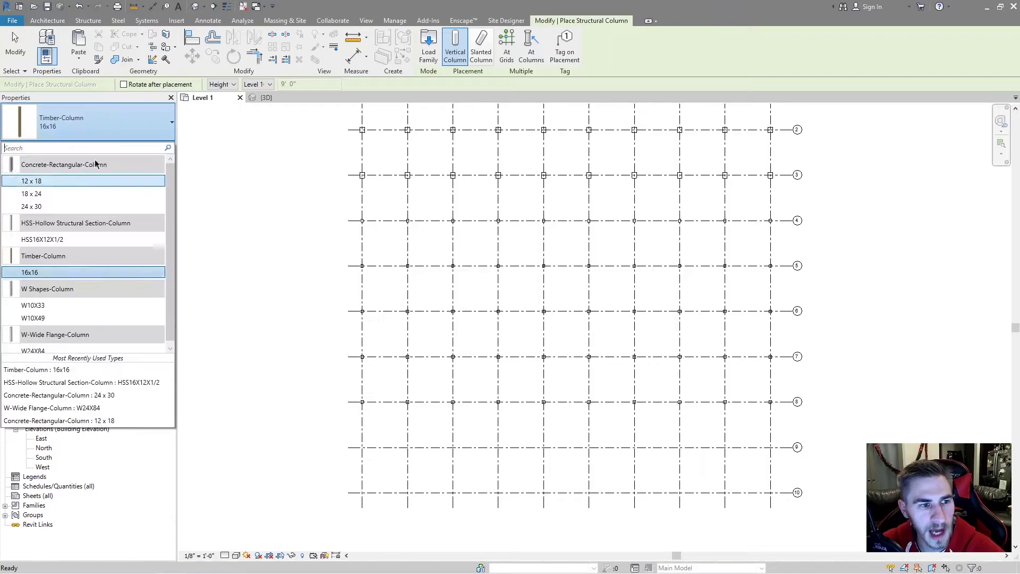
{"action": "left_click", "coordinate": [55, 301]}
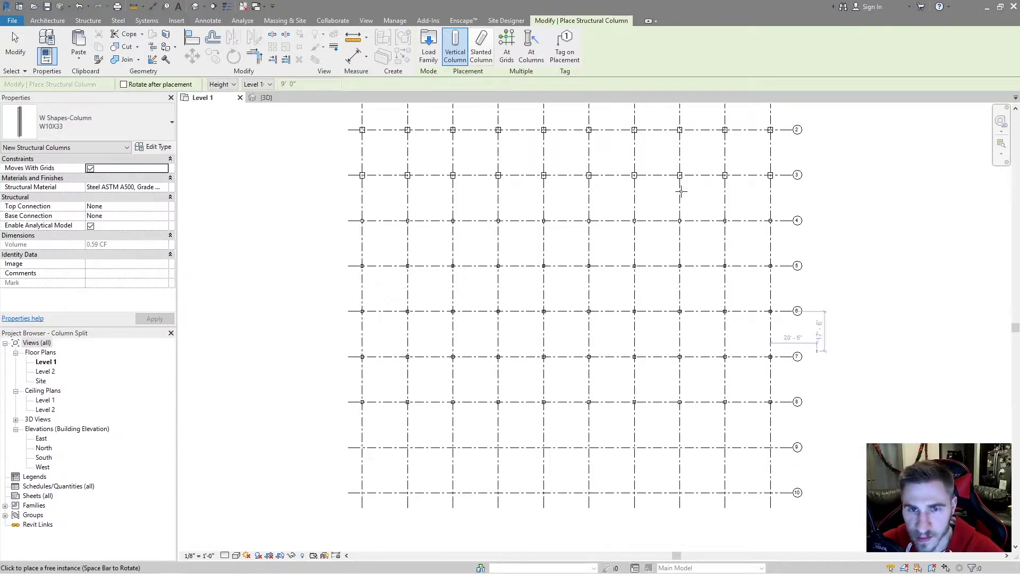
{"action": "left_click", "coordinate": [506, 51]}
{"action": "left_click_drag", "start_coordinate": [777, 437], "coordinate": [357, 503]}
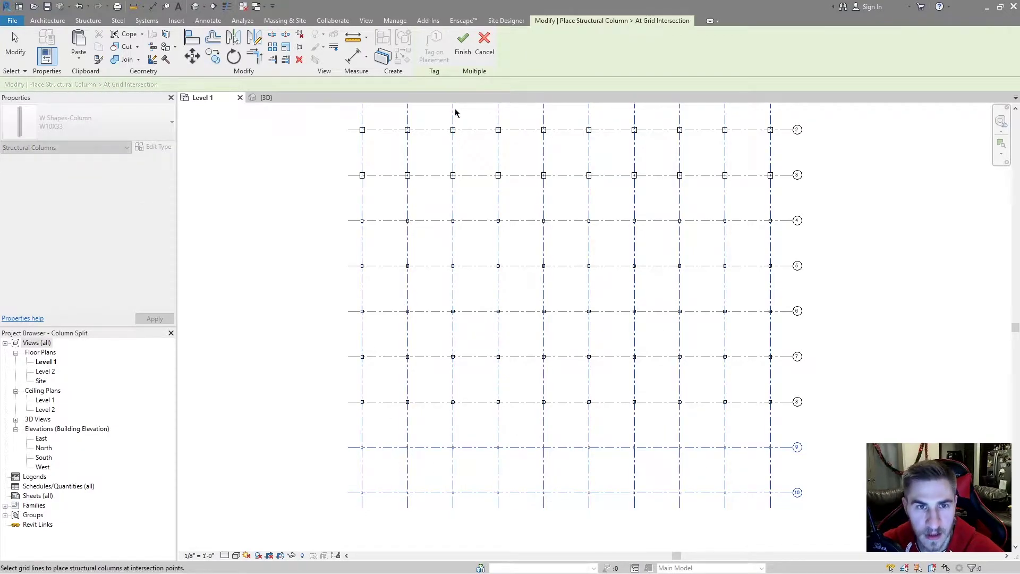
{"action": "left_click", "coordinate": [463, 44]}
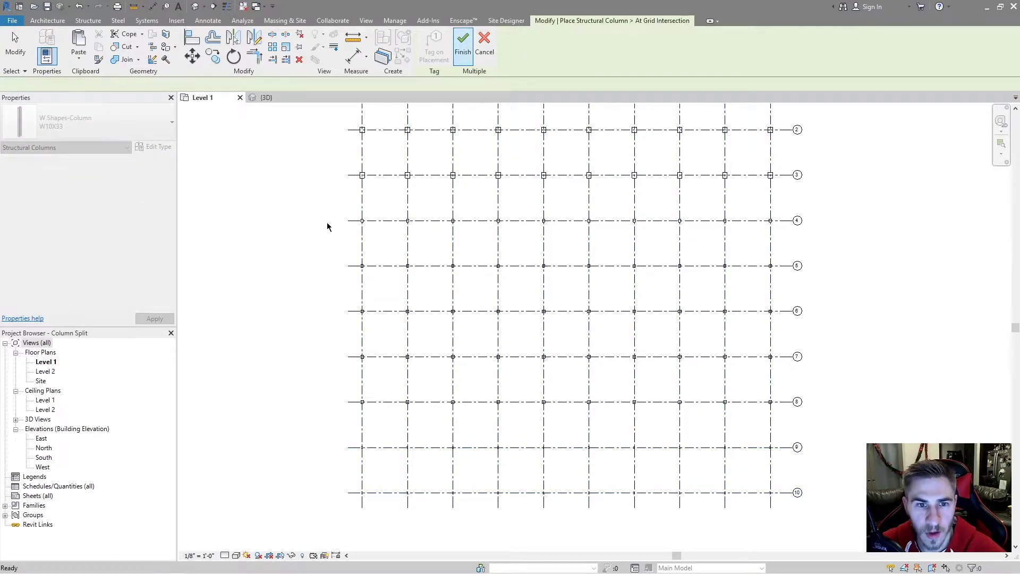
- Leave column placement and examine in the 3D view how the placed columns span the levels
{"action": "left_click", "coordinate": [262, 98]}
{"action": "scroll", "coordinate": [535, 351], "scroll_direction": "up", "scroll_amount": 3}
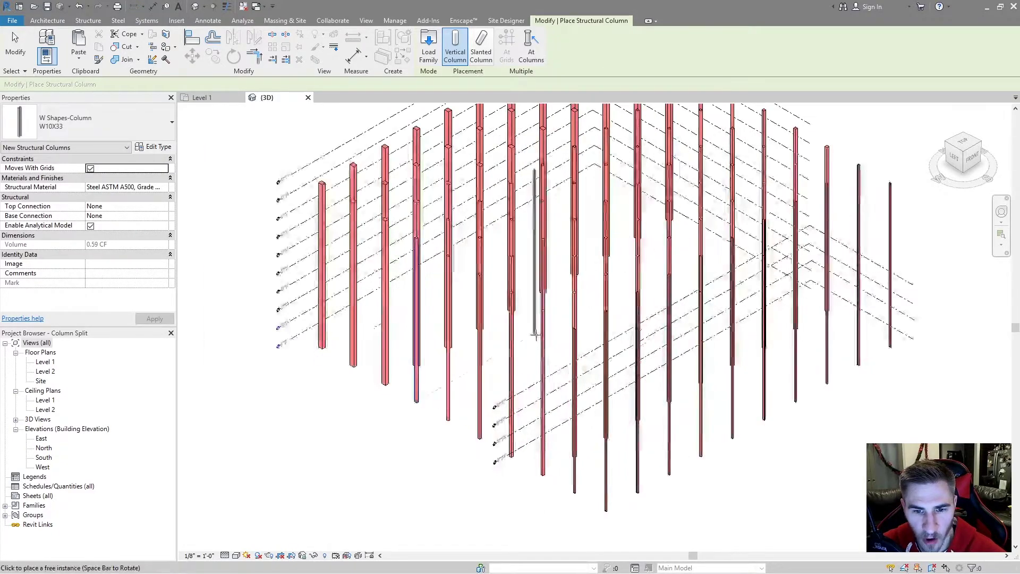
{"action": "key", "text": "Escape"}
{"action": "key", "text": "Escape"}
{"action": "middle_click_drag", "start_coordinate": [535, 345], "coordinate": [625, 319], "text": "shift"}
{"action": "scroll", "coordinate": [263, 355], "scroll_direction": "up", "scroll_amount": 3}
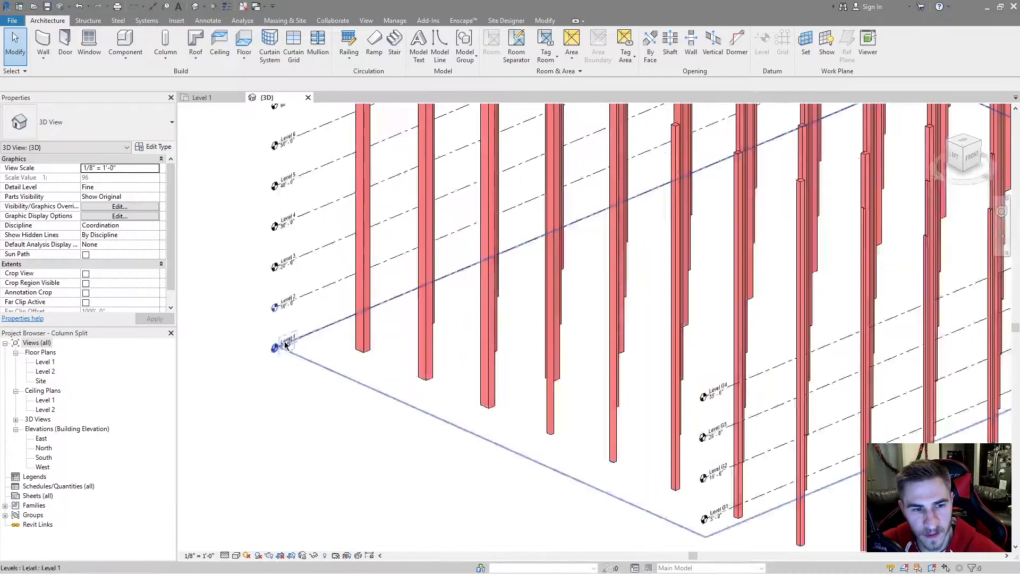
{"action": "middle_click_drag", "start_coordinate": [290, 338], "coordinate": [299, 547]}
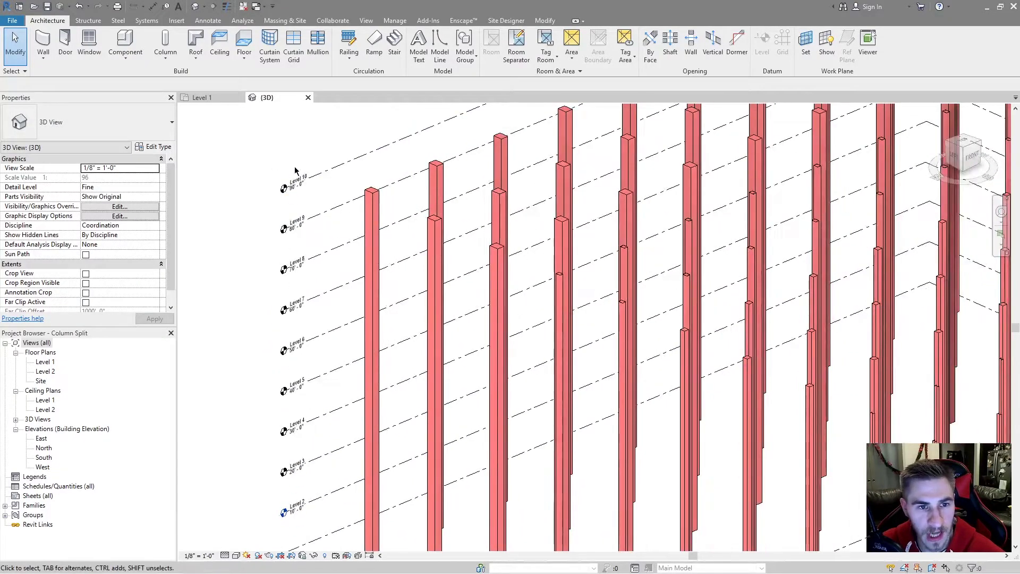
{"action": "scroll", "coordinate": [307, 178], "scroll_direction": "down", "scroll_amount": 3}
{"action": "middle_click_drag", "start_coordinate": [585, 330], "coordinate": [666, 280], "text": "shift"}
{"action": "scroll", "coordinate": [698, 315], "scroll_direction": "up", "scroll_amount": 5}
{"action": "scroll", "coordinate": [666, 280], "scroll_direction": "down", "scroll_amount": 6}
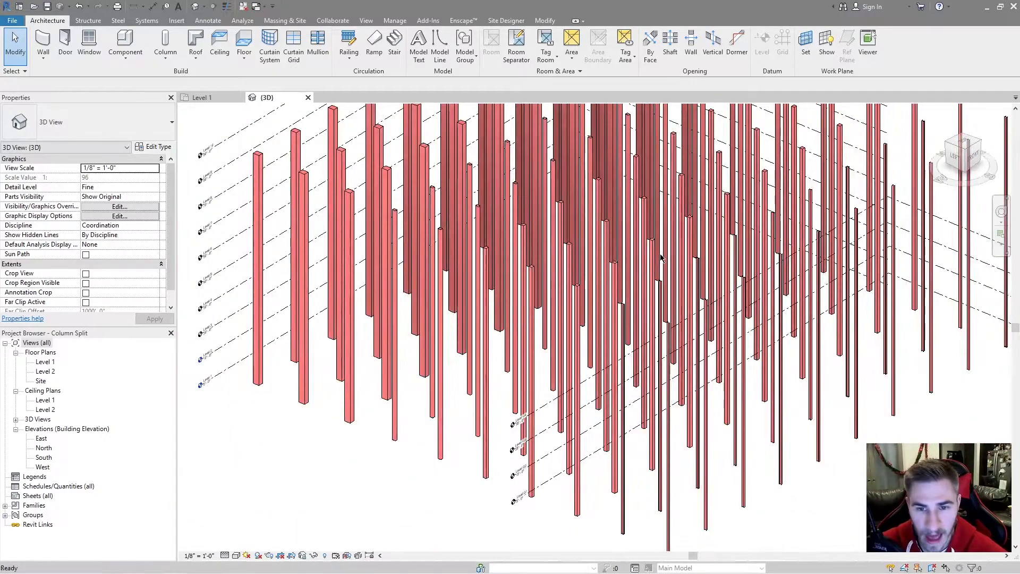
- Check the Structural Columns surface pattern override in the 3D view's Visibility/Graphic Overrides, leaving without changes
{"action": "key", "text": "v"}
{"action": "key", "text": "v"}
{"action": "scroll", "coordinate": [598, 324], "scroll_direction": "down", "scroll_amount": 12}
{"action": "left_click", "coordinate": [616, 342]}
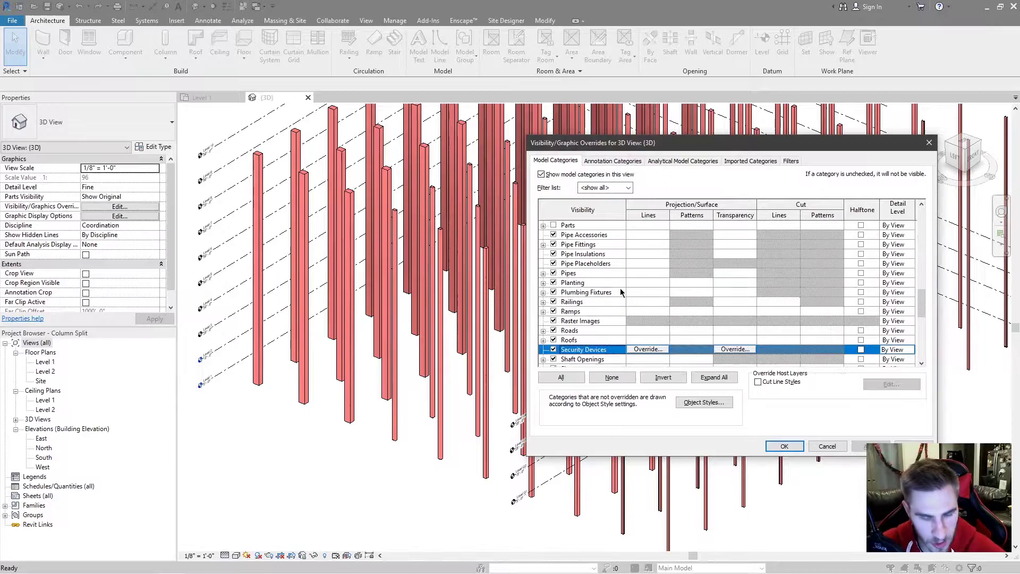
{"action": "scroll", "coordinate": [636, 292], "scroll_direction": "down", "scroll_amount": 1}
{"action": "scroll", "coordinate": [636, 291], "scroll_direction": "down", "scroll_amount": 4}
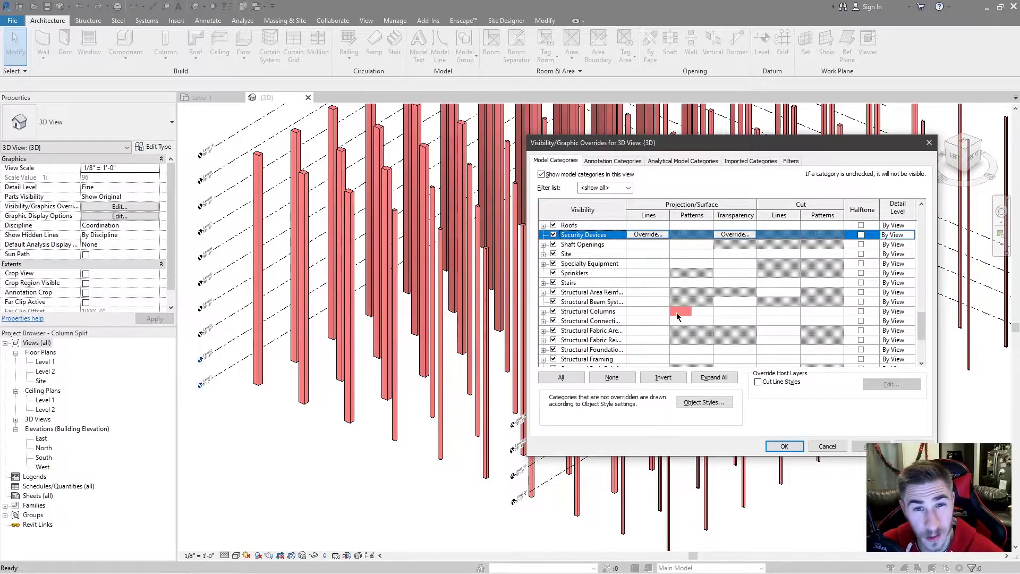
{"action": "left_click", "coordinate": [828, 447]}
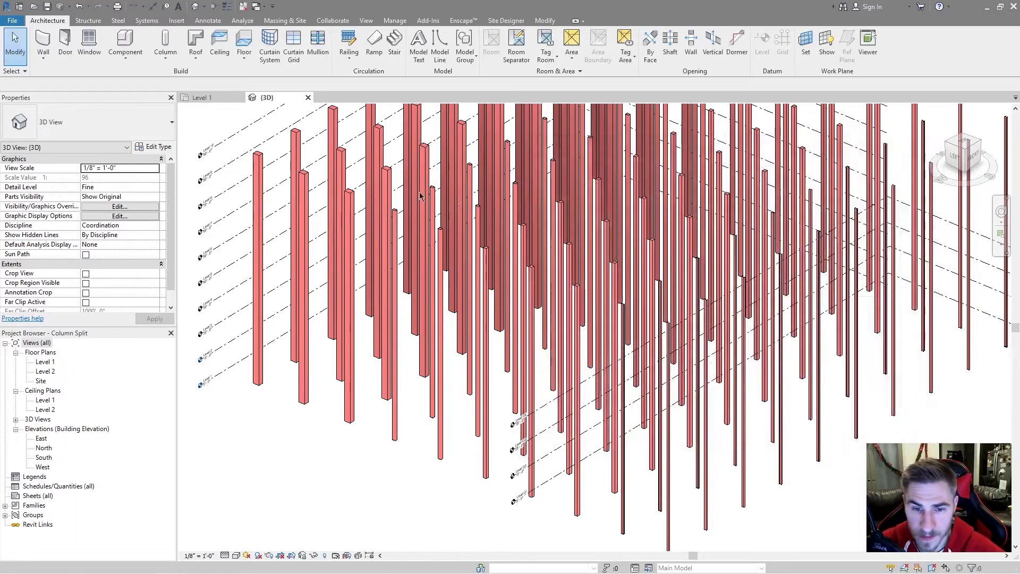
- Examine the extents of the main building levels and the garage levels by selecting each set in the 3D view
{"action": "scroll", "coordinate": [595, 276], "scroll_direction": "down", "scroll_amount": 3}
{"action": "middle_click_drag", "start_coordinate": [584, 271], "coordinate": [603, 275], "text": "shift"}
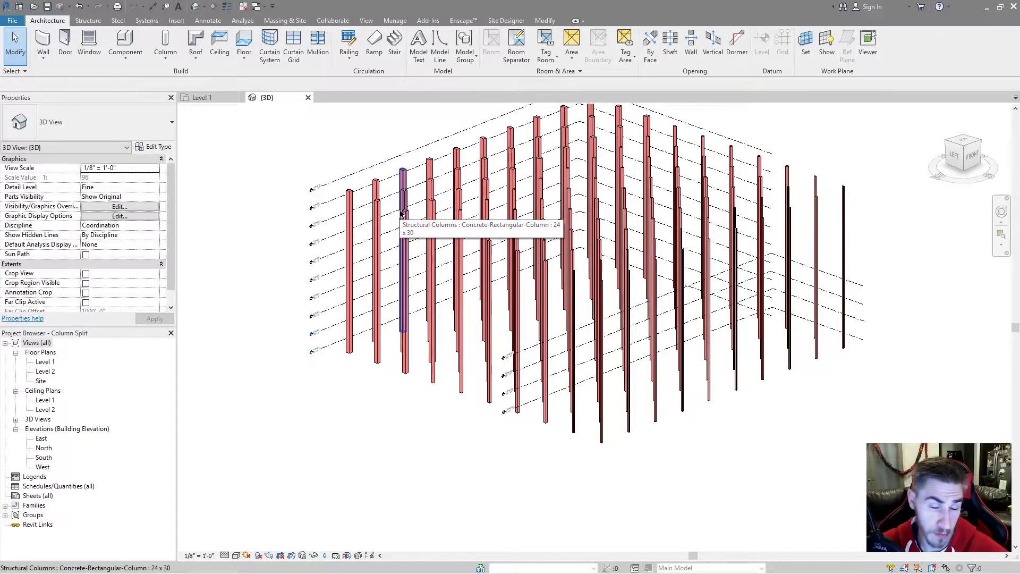
{"action": "middle_click_drag", "start_coordinate": [401, 213], "coordinate": [321, 245], "text": "shift"}
{"action": "left_click_drag", "start_coordinate": [334, 174], "coordinate": [305, 392]}
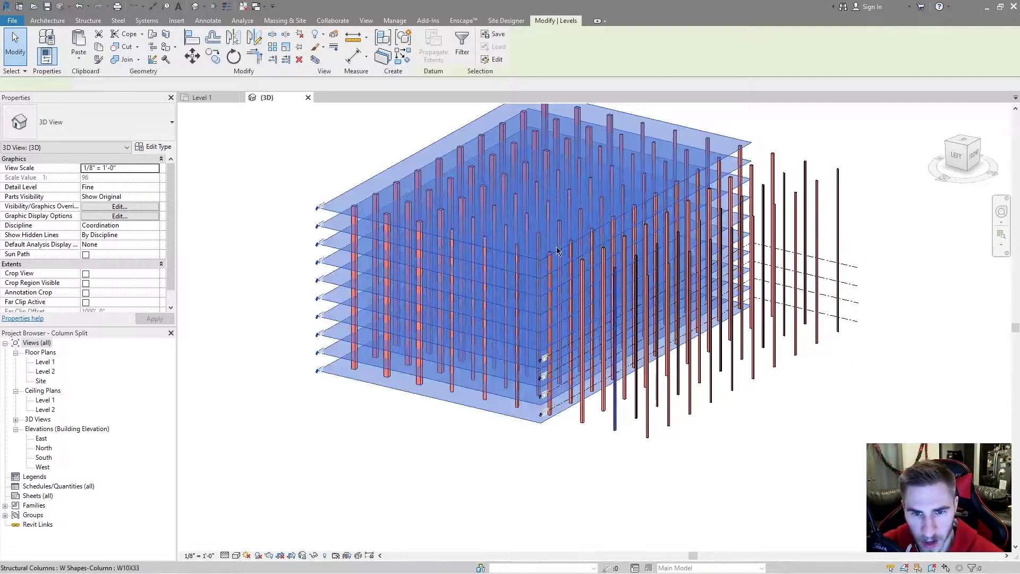
{"action": "middle_click_drag", "start_coordinate": [644, 264], "coordinate": [829, 261], "text": "shift"}
{"action": "left_click", "coordinate": [865, 261]}
{"action": "left_click_drag", "start_coordinate": [865, 260], "coordinate": [842, 334]}
{"action": "middle_click_drag", "start_coordinate": [818, 337], "coordinate": [871, 300], "text": "shift"}
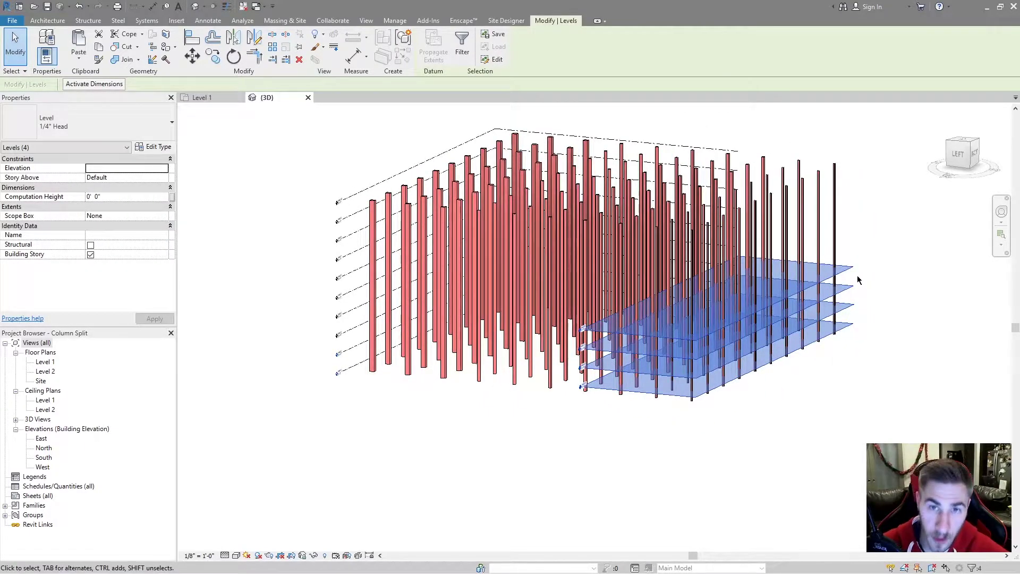
- Set the Top Level of all structural columns in the garage area to Level G4
{"action": "middle_click_drag", "start_coordinate": [745, 394], "coordinate": [814, 358], "text": "shift"}
{"action": "left_click_drag", "start_coordinate": [824, 207], "coordinate": [680, 242]}
{"action": "middle_click_drag", "start_coordinate": [793, 221], "coordinate": [835, 226], "text": "shift"}
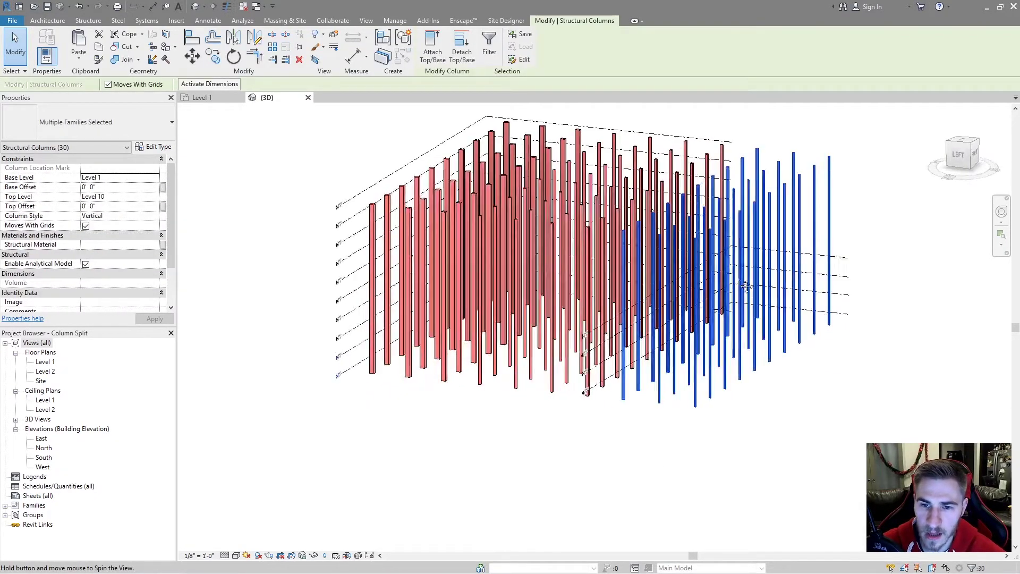
{"action": "left_click", "coordinate": [154, 197]}
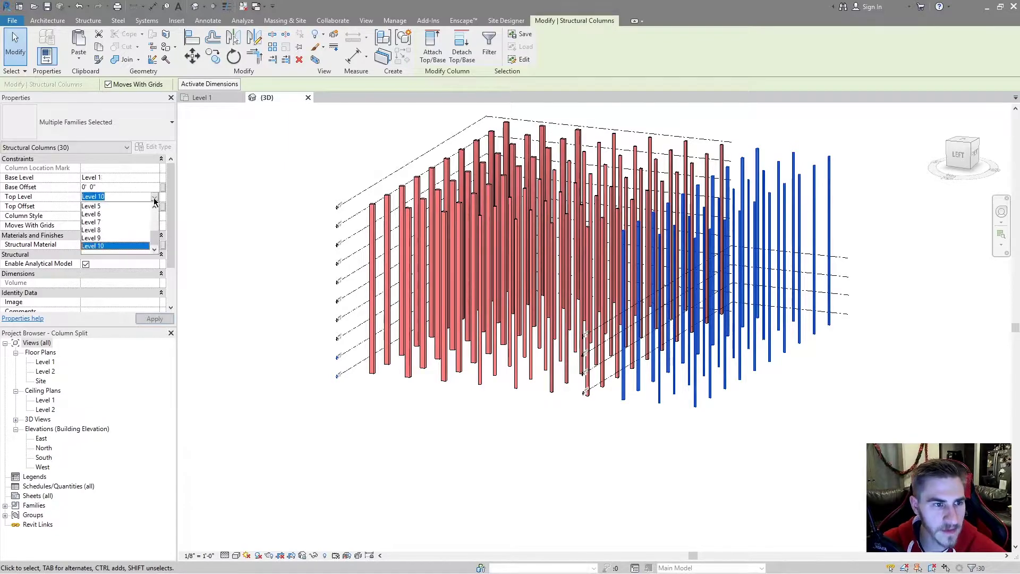
{"action": "scroll", "coordinate": [107, 242], "scroll_direction": "up", "scroll_amount": 2}
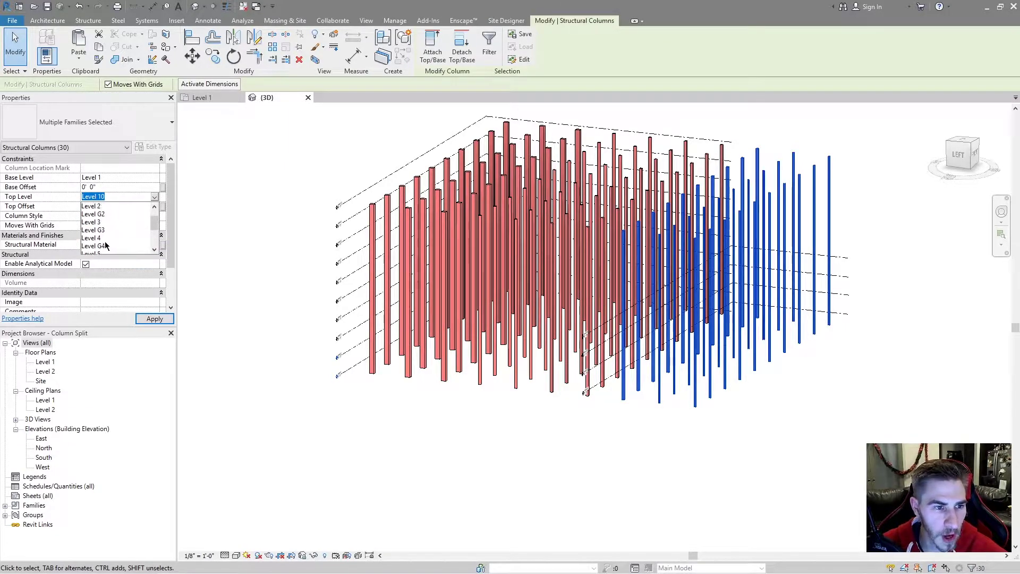
{"action": "left_click", "coordinate": [104, 246]}
{"action": "left_click", "coordinate": [797, 413]}
{"action": "middle_click_drag", "start_coordinate": [797, 413], "coordinate": [832, 329], "text": "shift"}
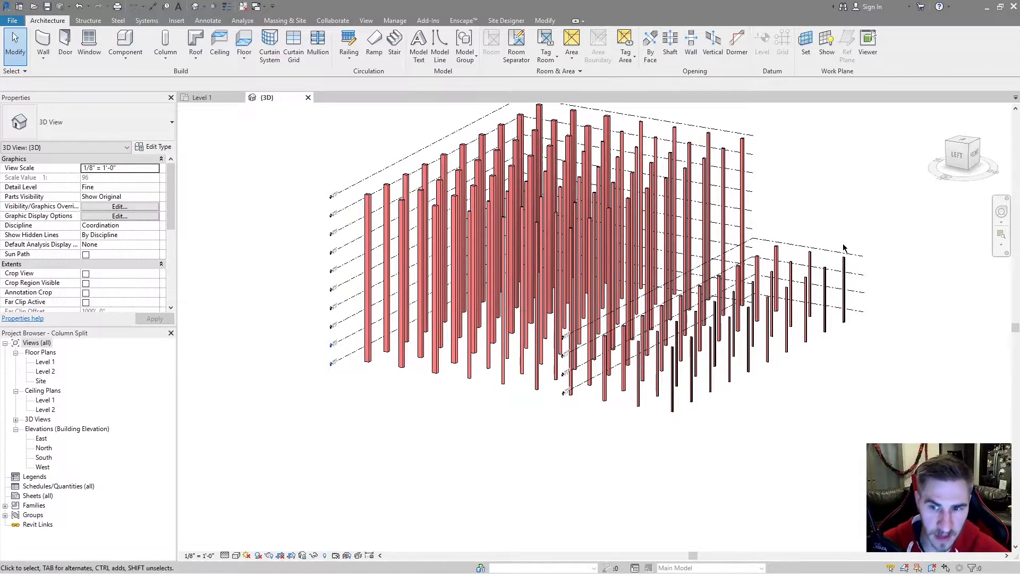
- Examine the tall building columns and the shorter garage columns from several angles in the 3D view
{"action": "middle_click_drag", "start_coordinate": [834, 217], "coordinate": [818, 234], "text": "shift"}
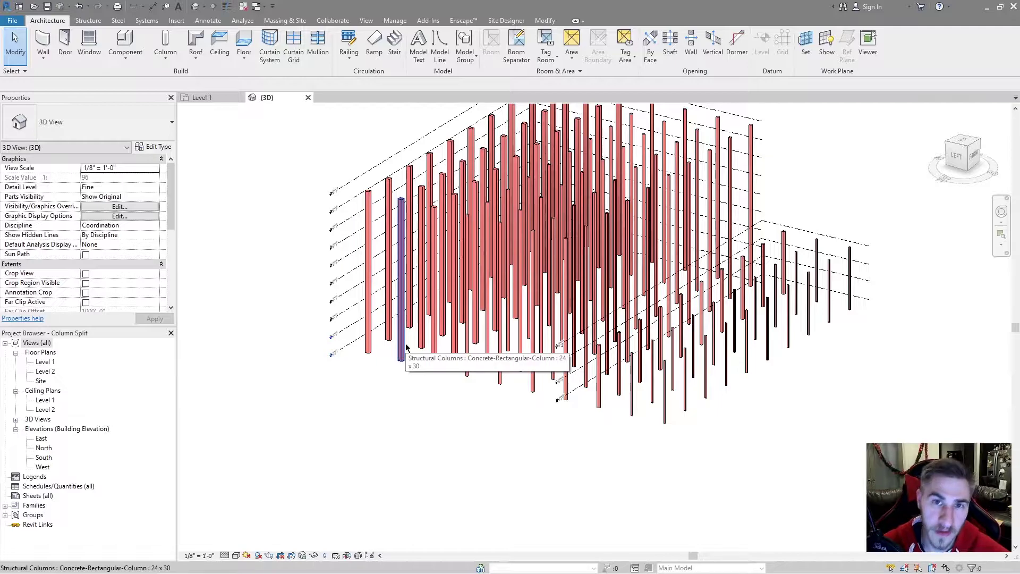
{"action": "middle_click_drag", "start_coordinate": [784, 200], "coordinate": [771, 266]}
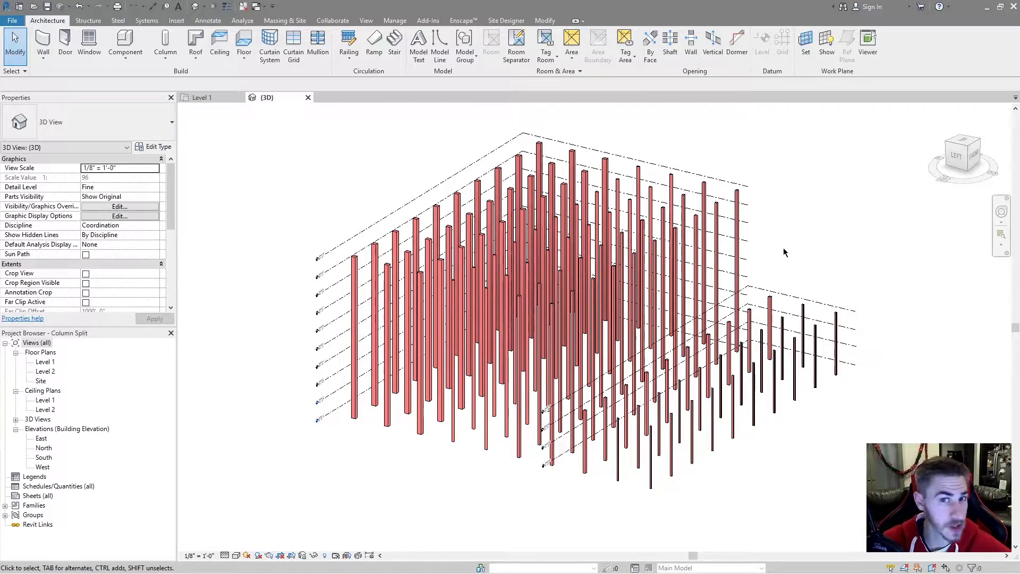
{"action": "middle_click_drag", "start_coordinate": [813, 259], "coordinate": [843, 224], "text": "shift"}
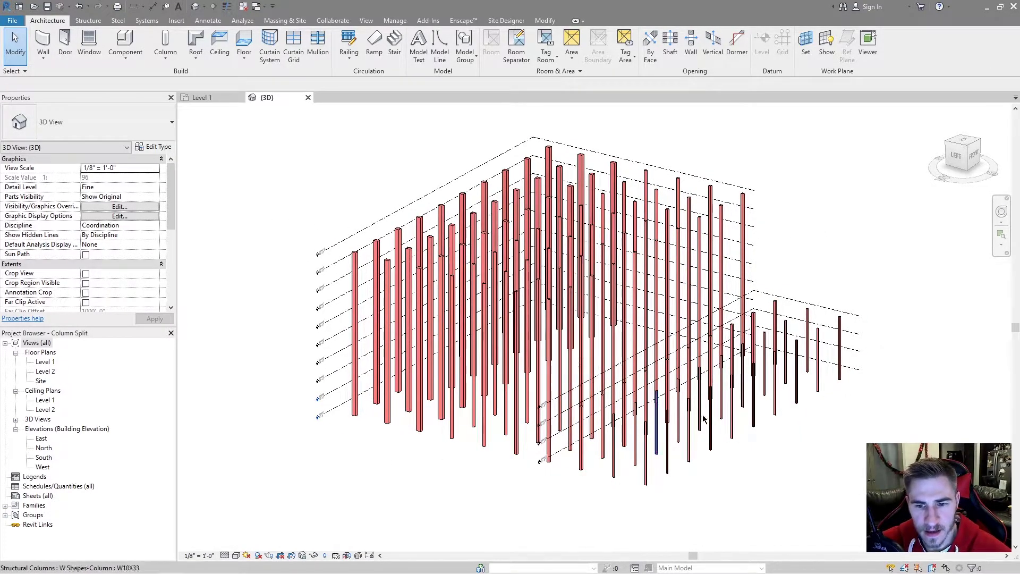
{"action": "middle_click_drag", "start_coordinate": [532, 343], "coordinate": [577, 324], "text": "shift"}
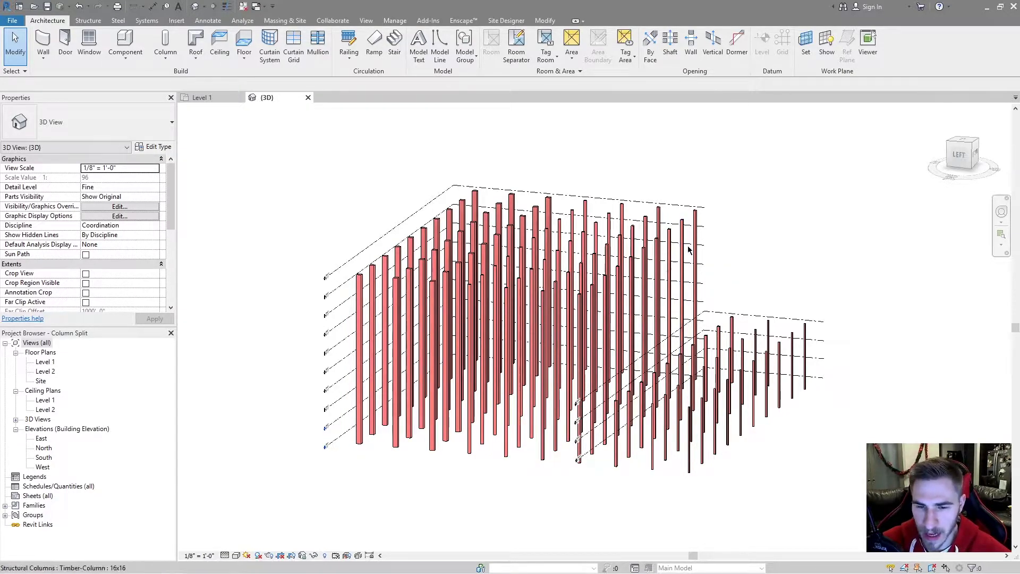
{"action": "middle_click_drag", "start_coordinate": [754, 241], "coordinate": [757, 269], "text": "shift"}
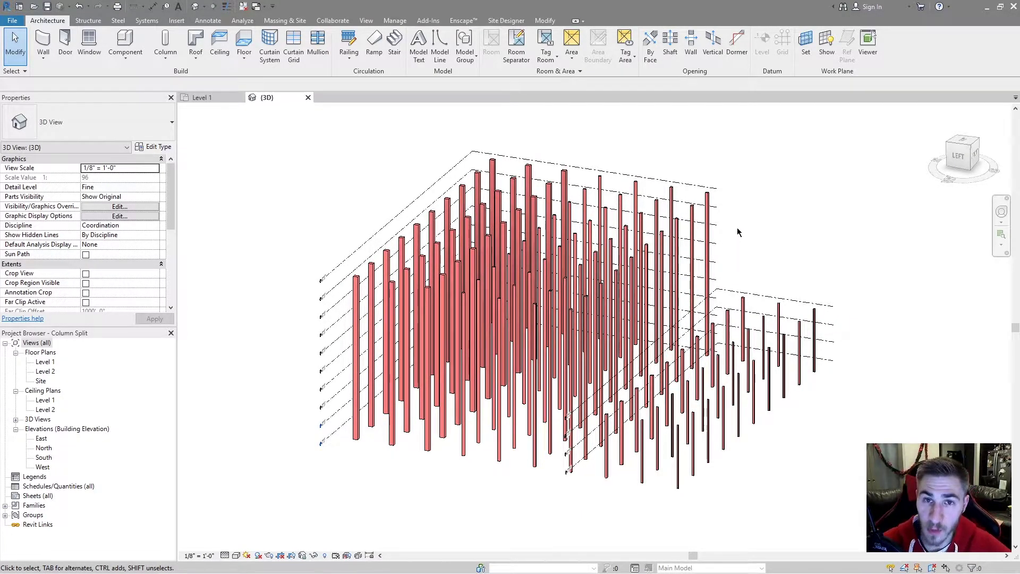
{"action": "middle_click_drag", "start_coordinate": [782, 255], "coordinate": [767, 287], "text": "shift"}
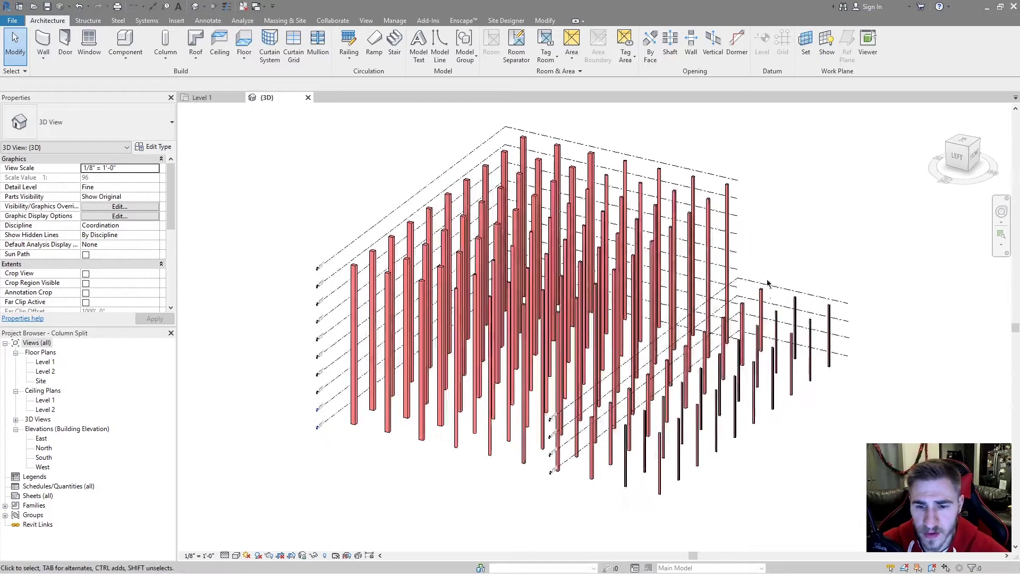
{"action": "middle_click_drag", "start_coordinate": [563, 304], "coordinate": [571, 290], "text": "shift"}
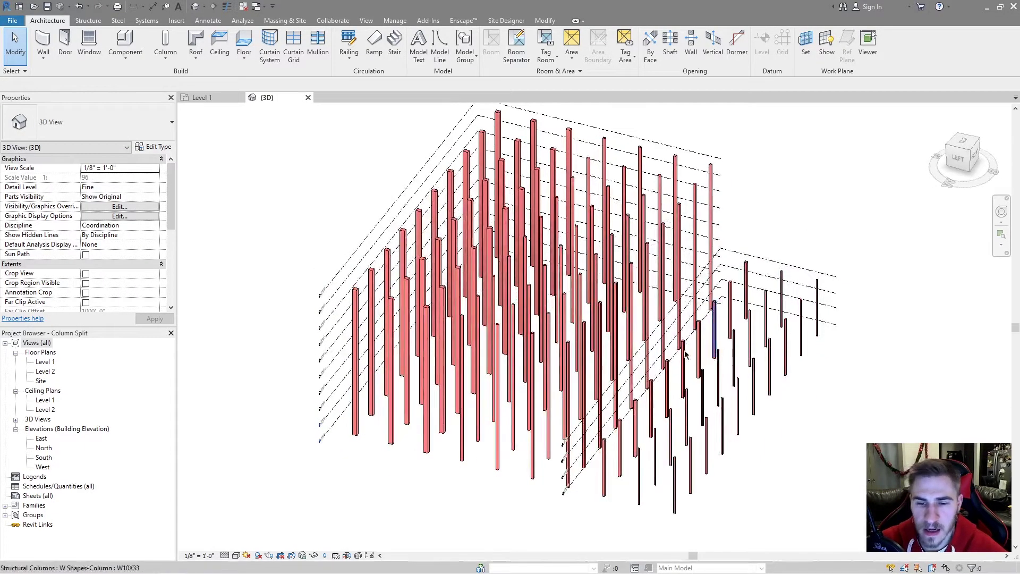
{"action": "middle_click_drag", "start_coordinate": [553, 255], "coordinate": [574, 364], "text": "shift"}
{"action": "middle_click_drag", "start_coordinate": [516, 426], "coordinate": [510, 383], "text": "shift"}
- Group all full-height columns of the main building into a model group named BUILDING, accepting their detachment from the grids
{"action": "left_click", "coordinate": [963, 145]}
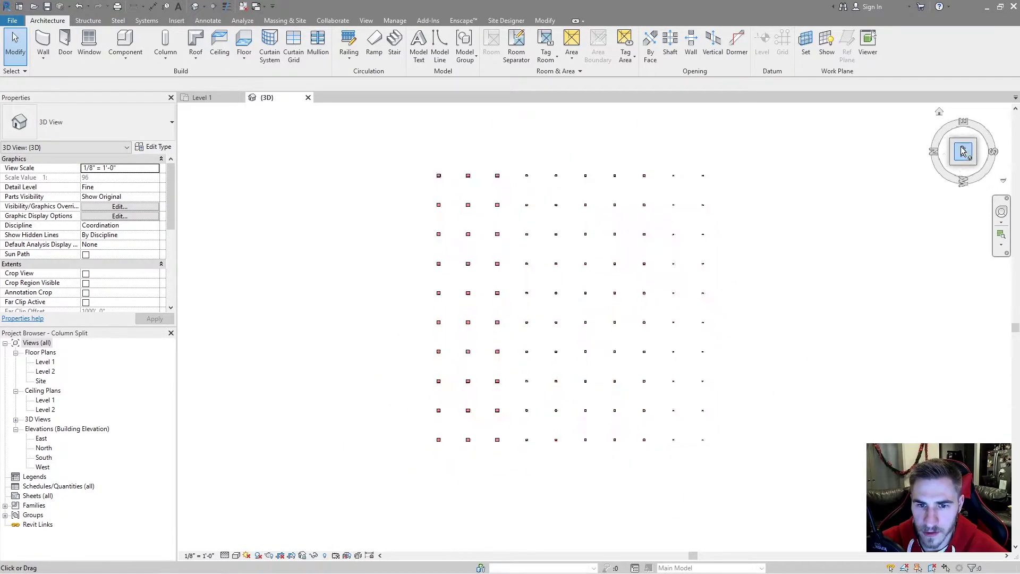
{"action": "left_click_drag", "start_coordinate": [428, 123], "coordinate": [659, 520]}
{"action": "middle_click_drag", "start_coordinate": [665, 521], "coordinate": [601, 290], "text": "shift"}
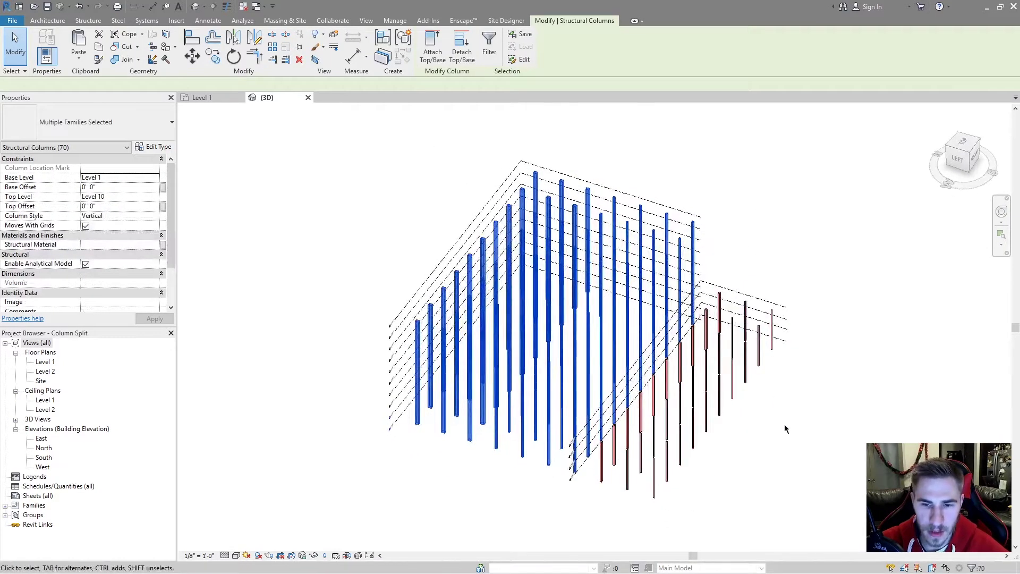
{"action": "middle_click_drag", "start_coordinate": [783, 424], "coordinate": [713, 365], "text": "shift"}
{"action": "scroll", "coordinate": [747, 270], "scroll_direction": "up", "scroll_amount": 4}
{"action": "scroll", "coordinate": [747, 271], "scroll_direction": "down", "scroll_amount": 3}
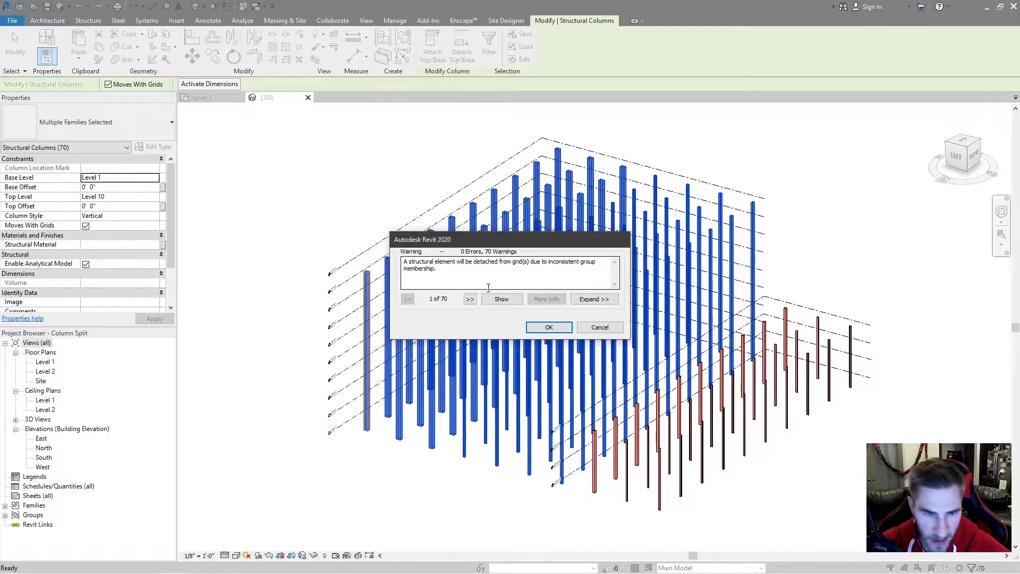
{"action": "left_click", "coordinate": [548, 327]}
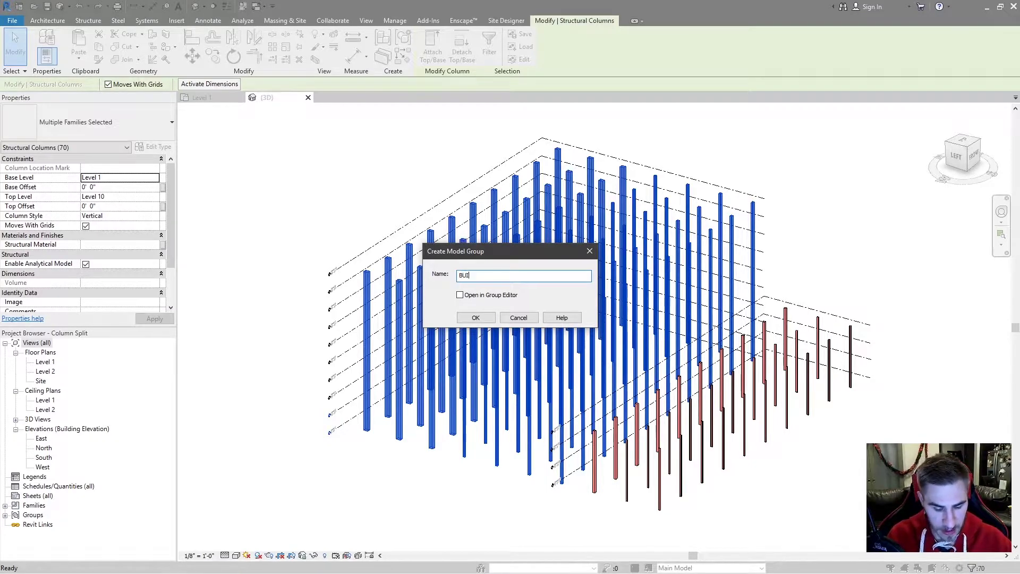
{"action": "left_click", "coordinate": [478, 319]}
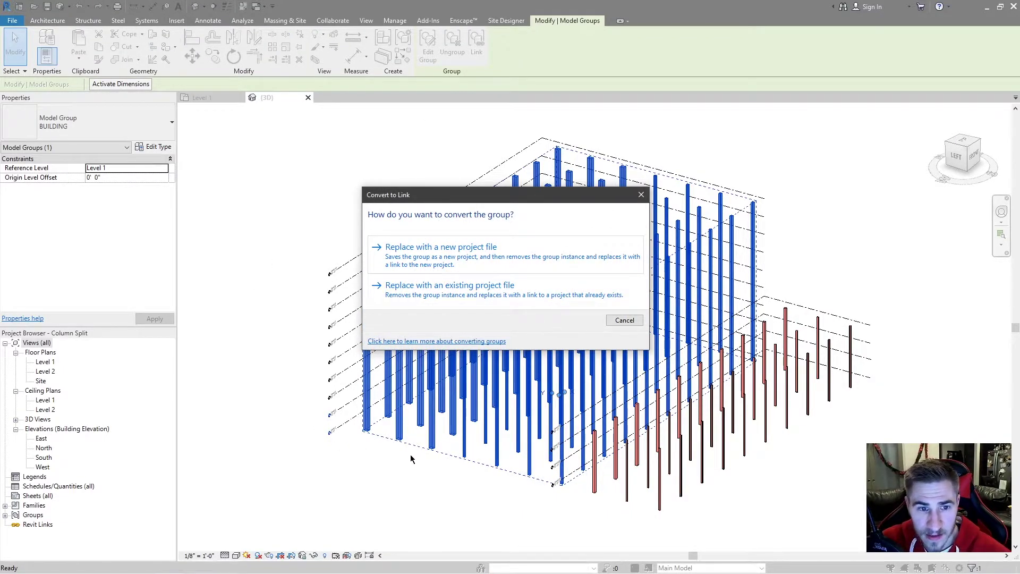
- Convert the BUILDING group to a link, saving it as a new project file on the Desktop under the group's name
{"action": "left_click", "coordinate": [529, 259]}
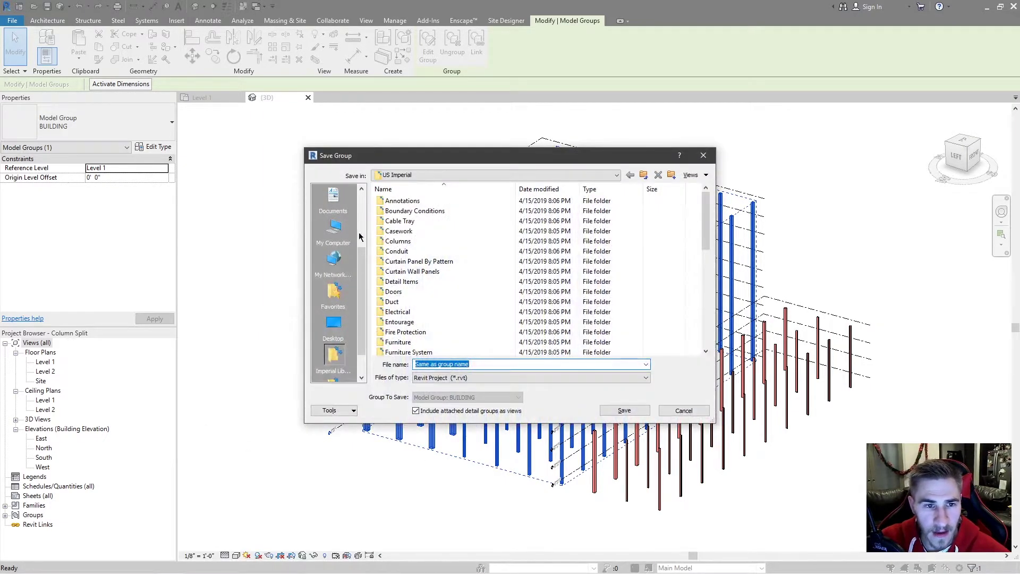
{"action": "left_click", "coordinate": [334, 244]}
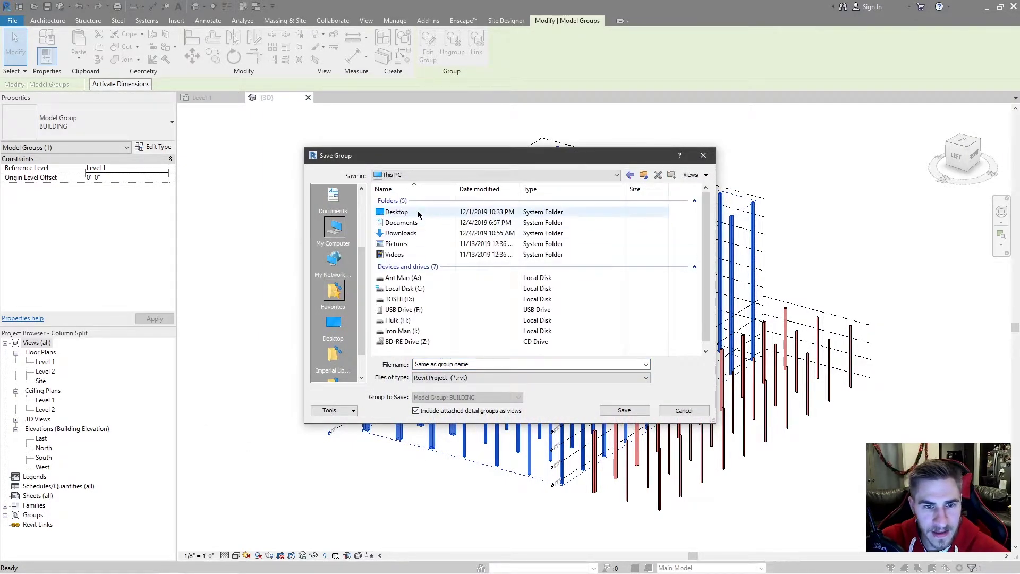
{"action": "double_click", "coordinate": [425, 216]}
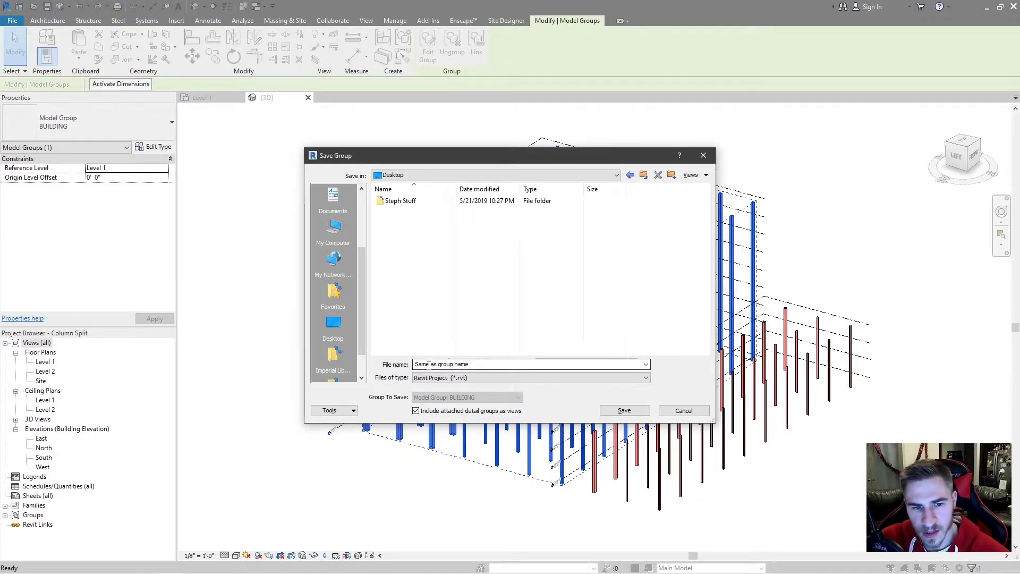
{"action": "left_click", "coordinate": [624, 410]}
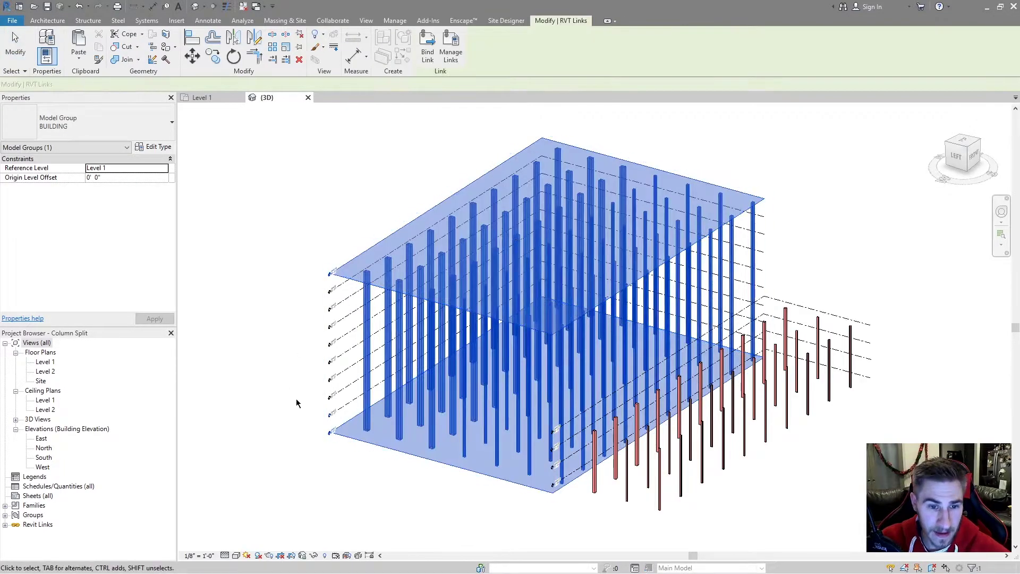
{"action": "left_click", "coordinate": [308, 197]}
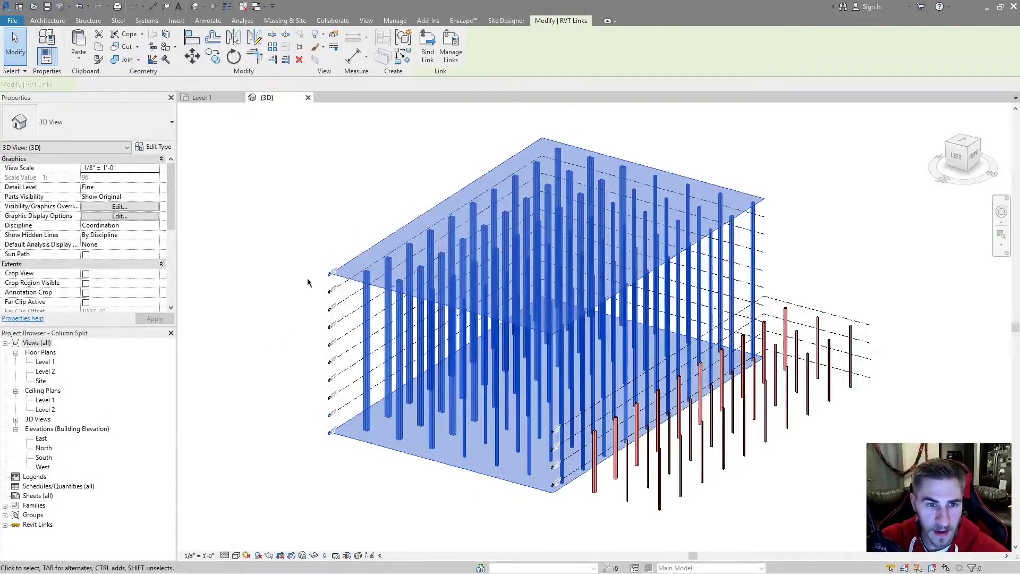
- Check the BUILDING.rvt entry among the project's Revit links, leaving without changes
{"action": "left_click", "coordinate": [392, 21]}
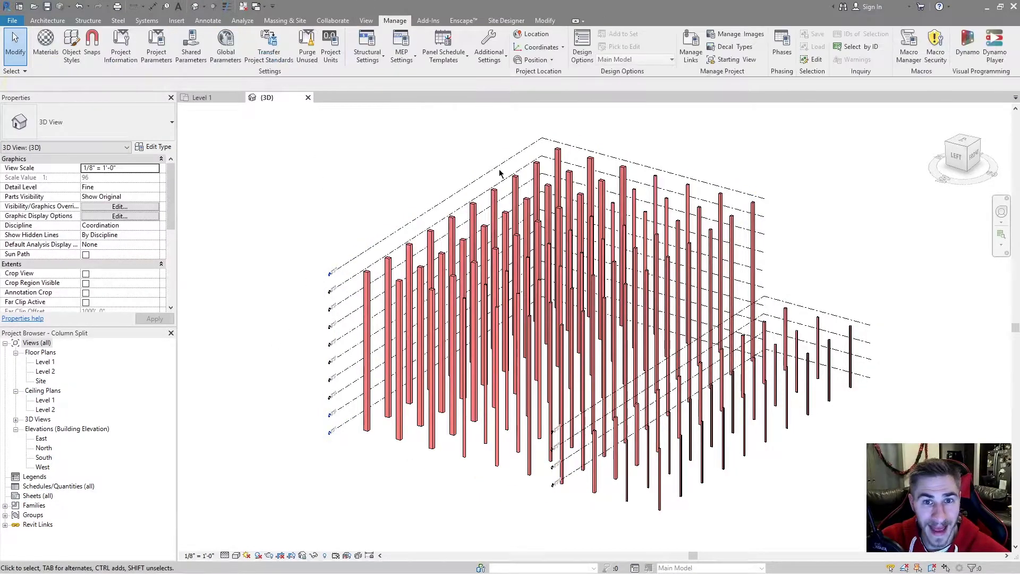
{"action": "left_click", "coordinate": [691, 53]}
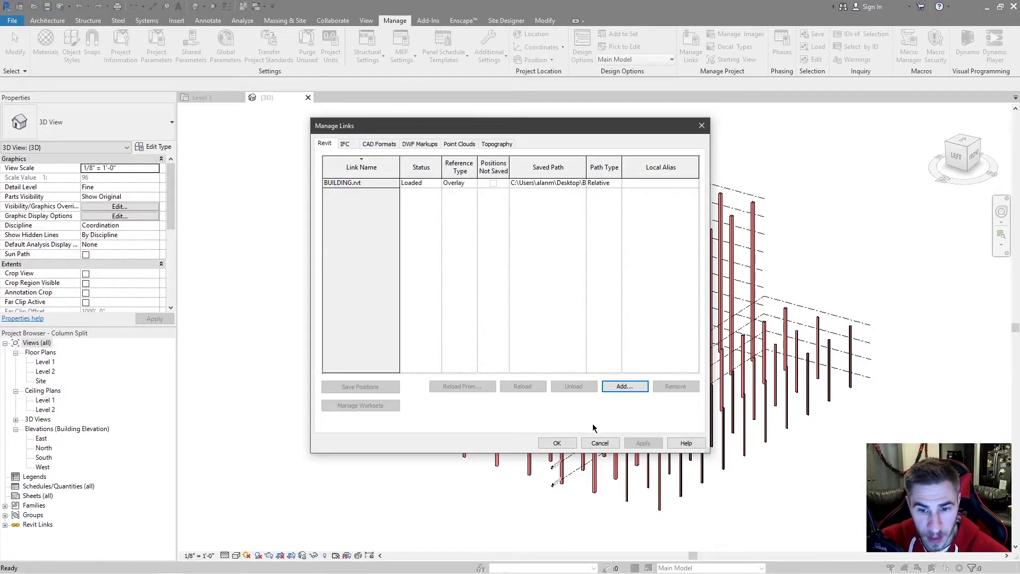
{"action": "left_click", "coordinate": [599, 444]}
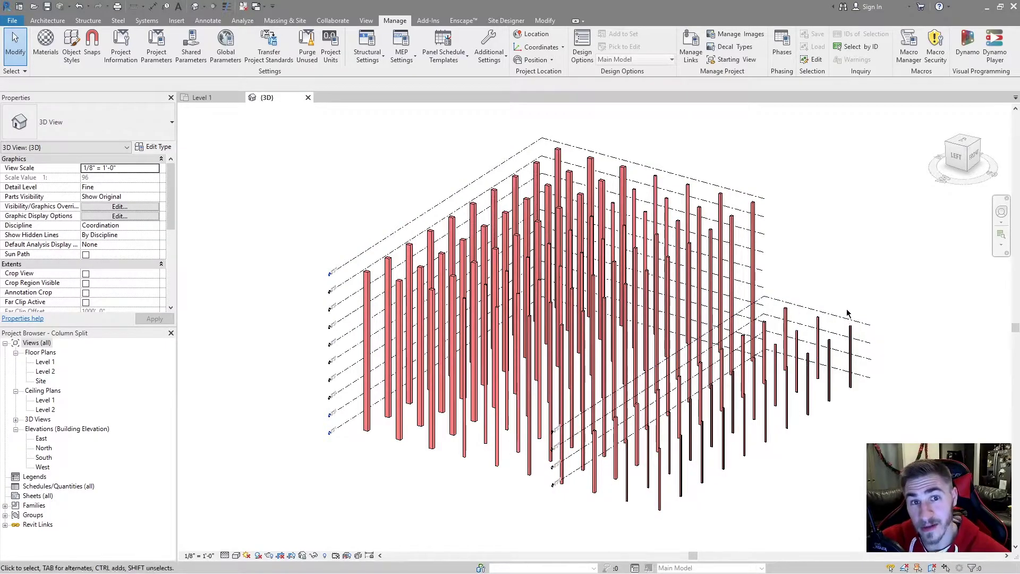
- Group all the shorter garage columns into a model group named GARAGE, accepting their detachment from the grids
{"action": "middle_click_drag", "start_coordinate": [787, 263], "coordinate": [795, 414], "text": "shift"}
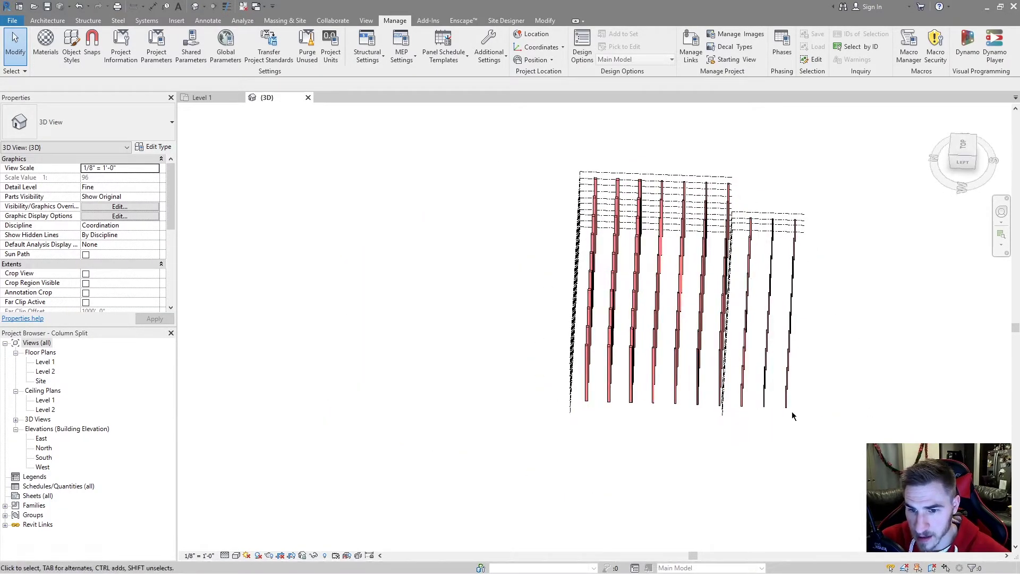
{"action": "left_click_drag", "start_coordinate": [735, 436], "coordinate": [835, 206]}
{"action": "middle_click_drag", "start_coordinate": [833, 227], "coordinate": [754, 273], "text": "shift"}
{"action": "left_click", "coordinate": [463, 57]}
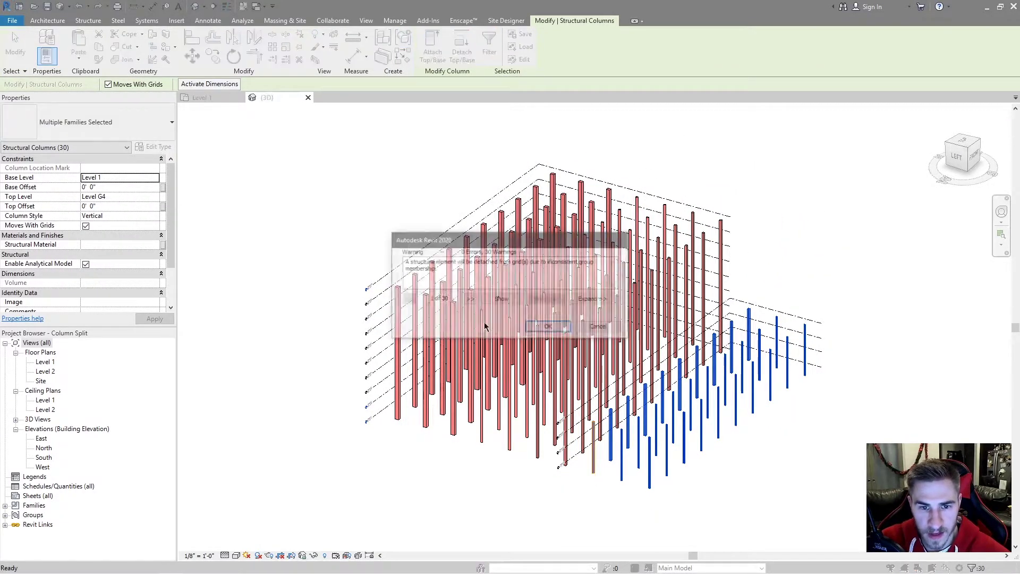
{"action": "left_click", "coordinate": [549, 327]}
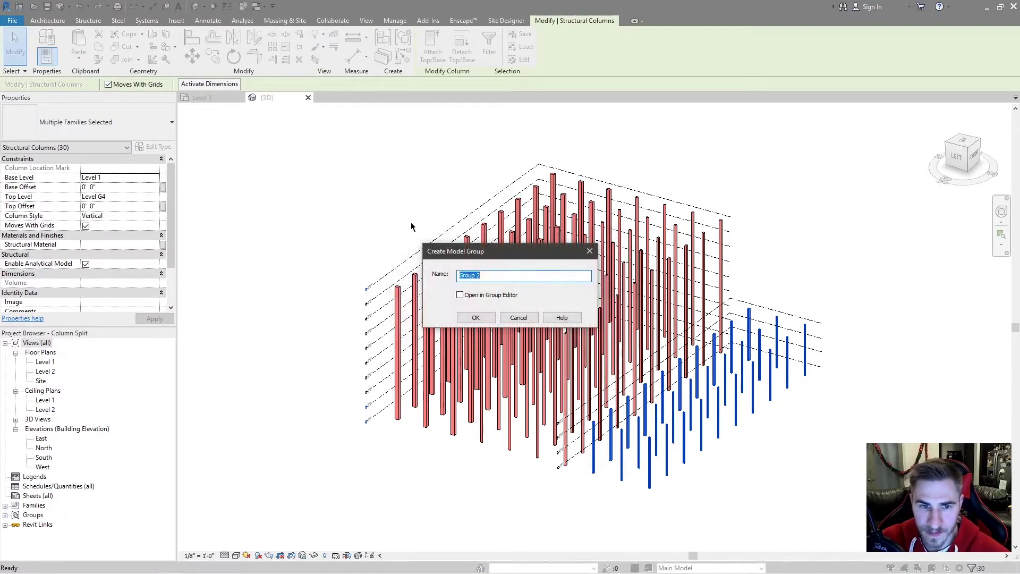
{"action": "type", "text": "GARAGE"}
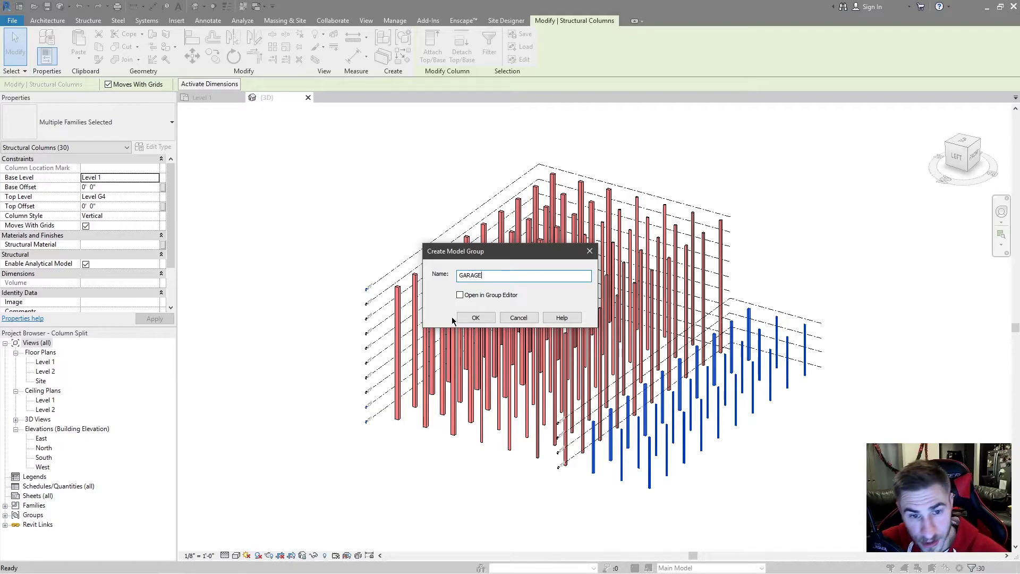
{"action": "left_click", "coordinate": [476, 317]}
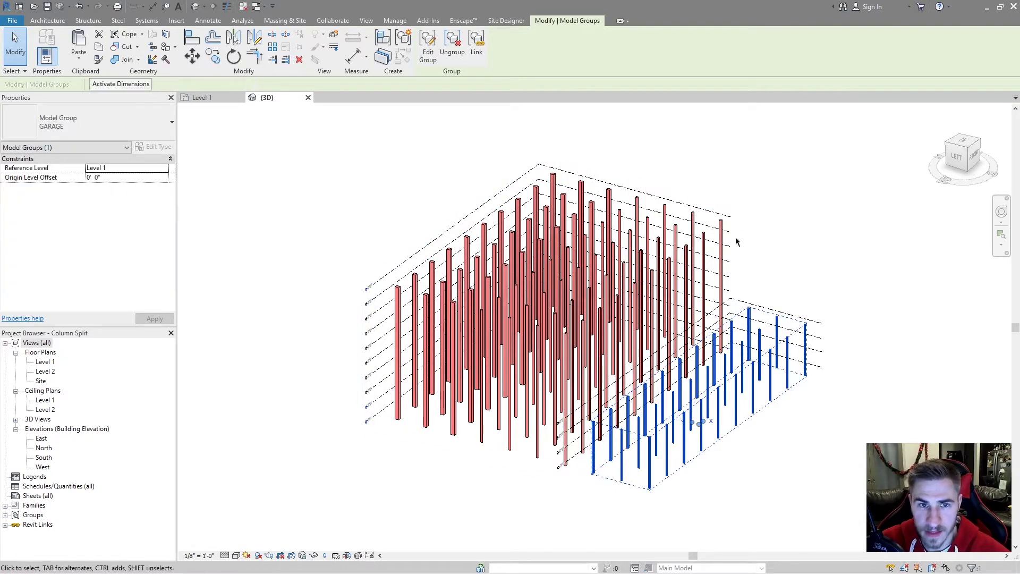
- Convert the GARAGE group to a link, saving it as a new project file on the Desktop under the group's name
{"action": "left_click", "coordinate": [477, 45]}
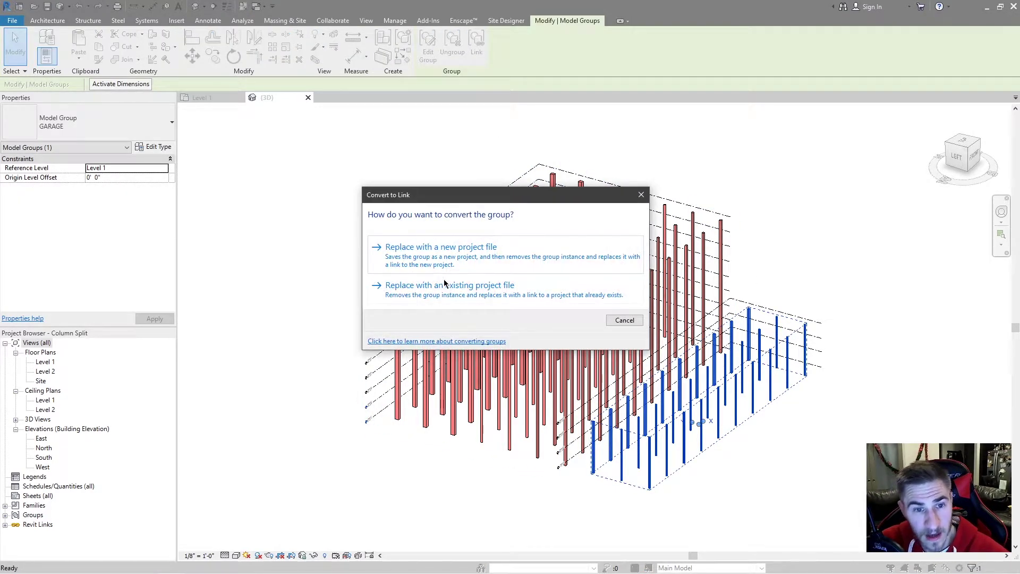
{"action": "left_click", "coordinate": [440, 263]}
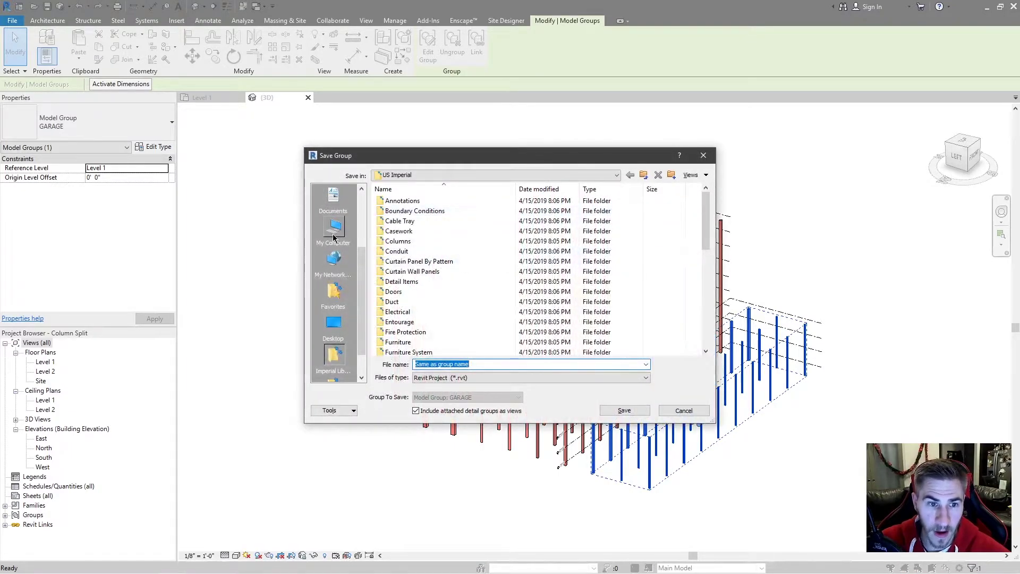
{"action": "left_click", "coordinate": [334, 234]}
{"action": "double_click", "coordinate": [397, 212]}
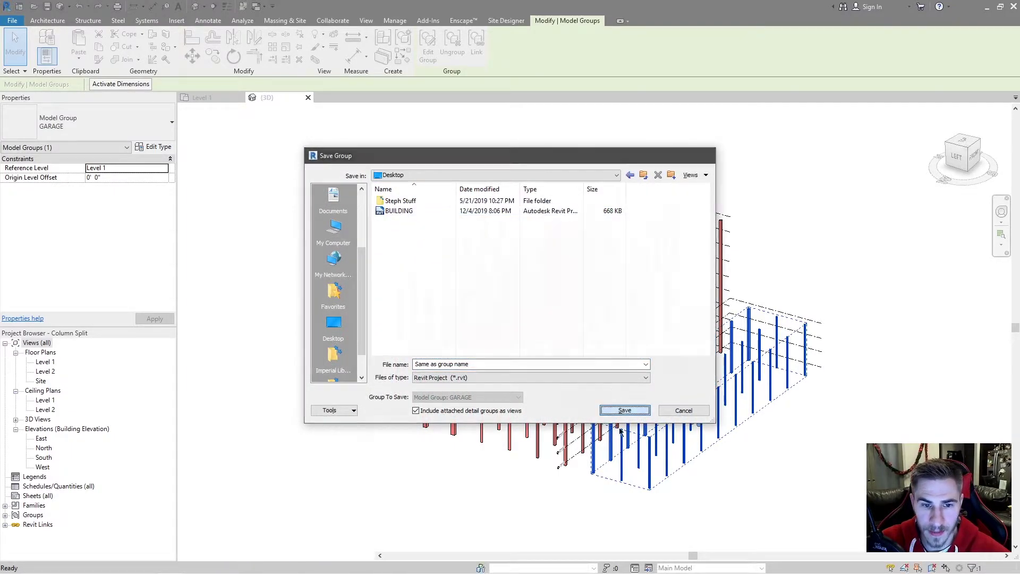
{"action": "left_click", "coordinate": [625, 411]}
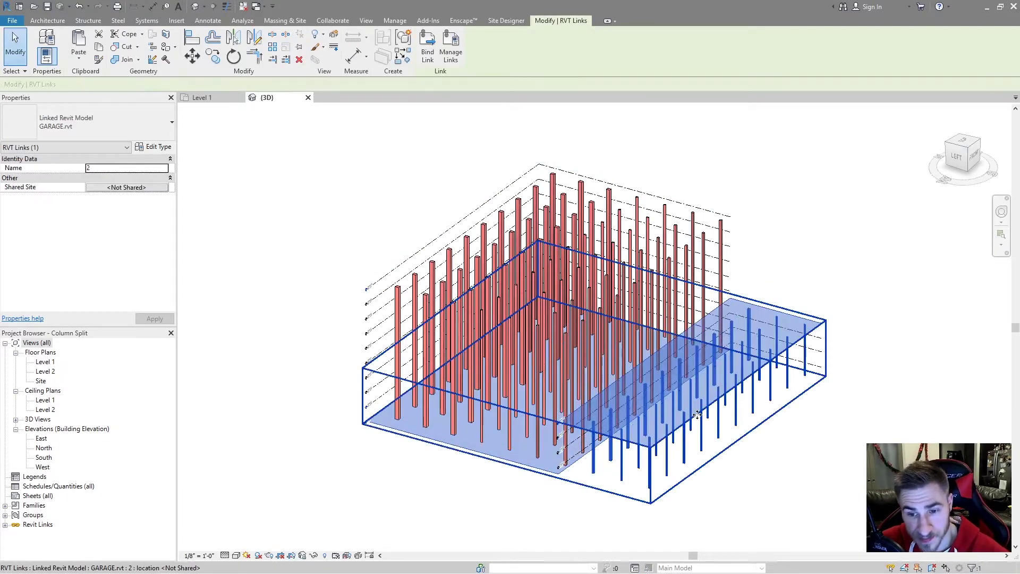
{"action": "left_click", "coordinate": [821, 247]}
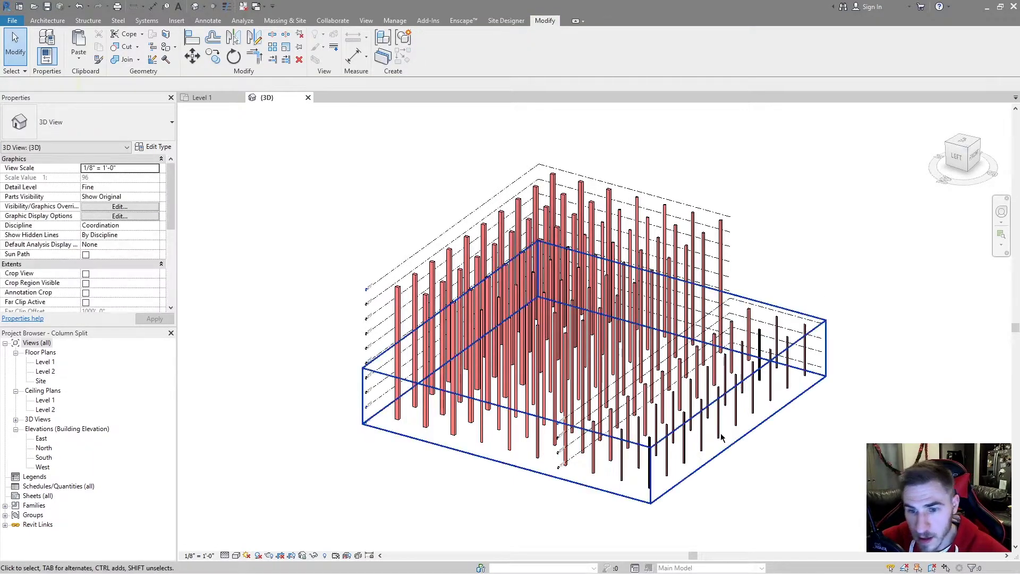
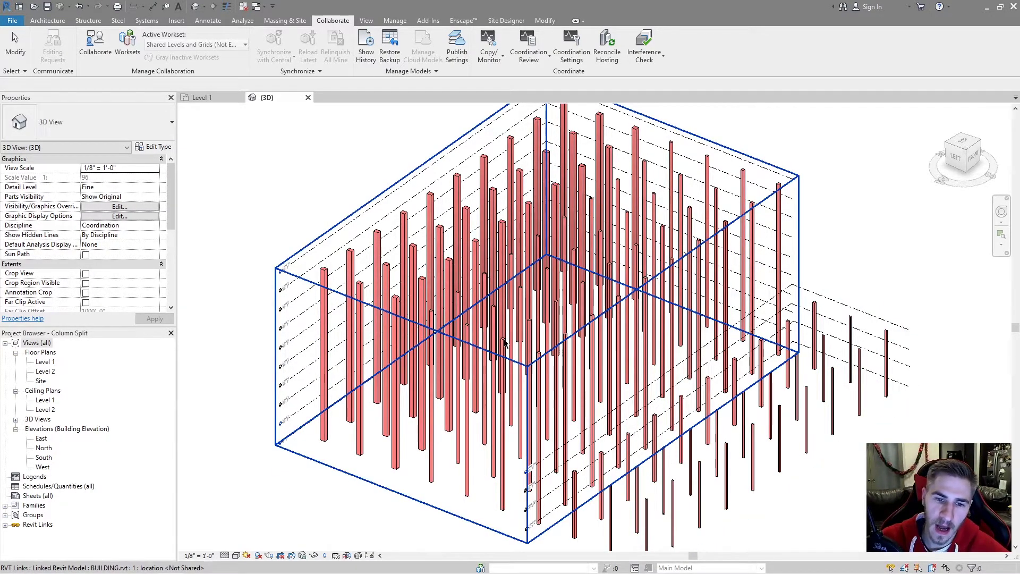
- Start Copy/Monitor on the BUILDING link and review the original column types in its widened column copy options
{"action": "left_click", "coordinate": [438, 319]}
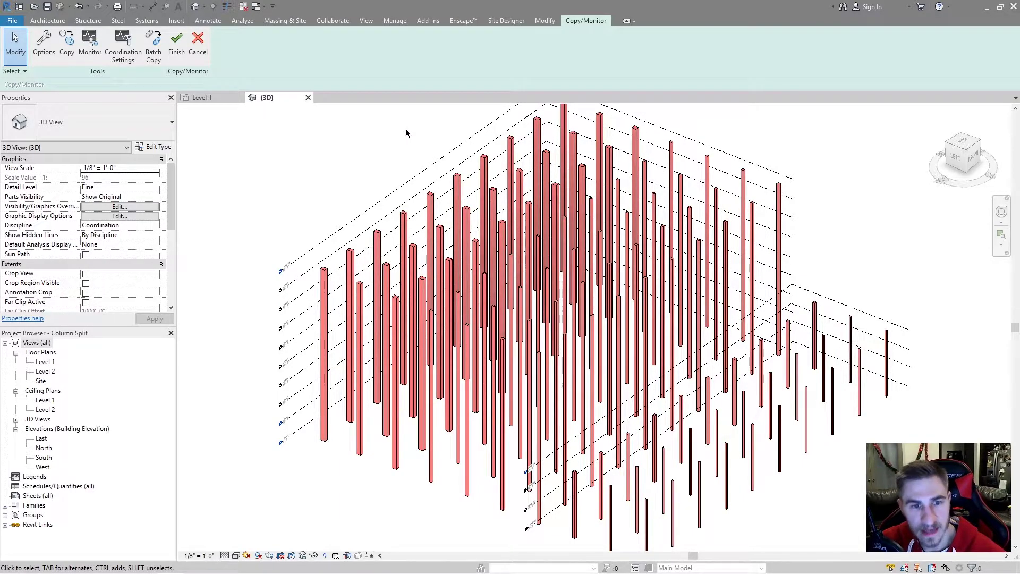
{"action": "left_click", "coordinate": [44, 42]}
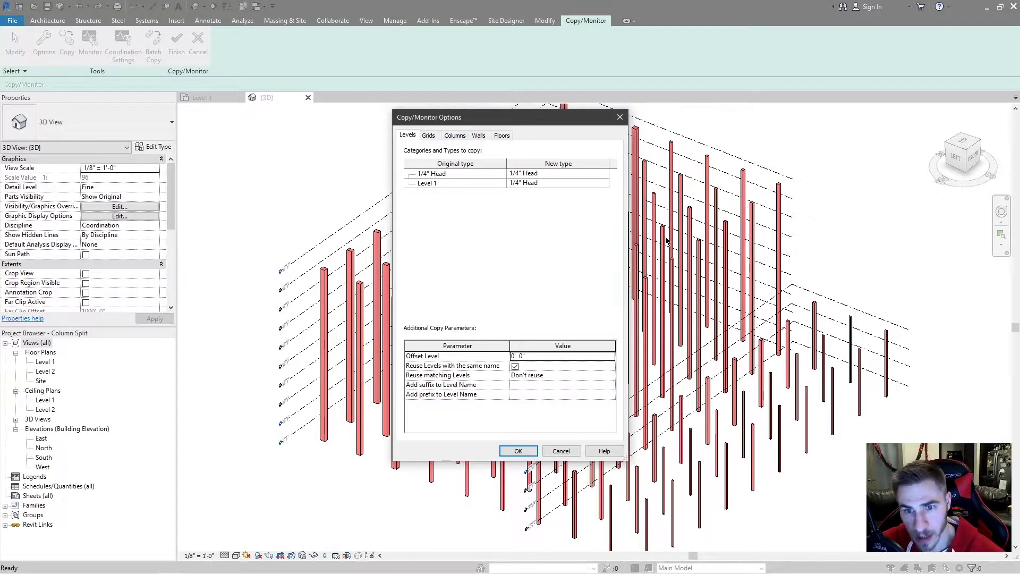
{"action": "left_click", "coordinate": [453, 136]}
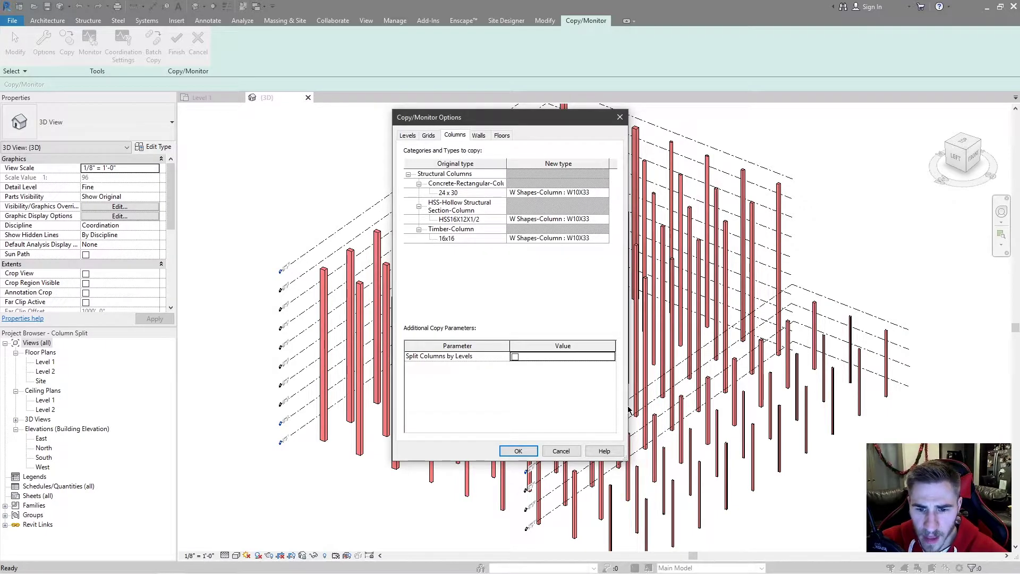
{"action": "left_click_drag", "start_coordinate": [628, 404], "coordinate": [769, 404]}
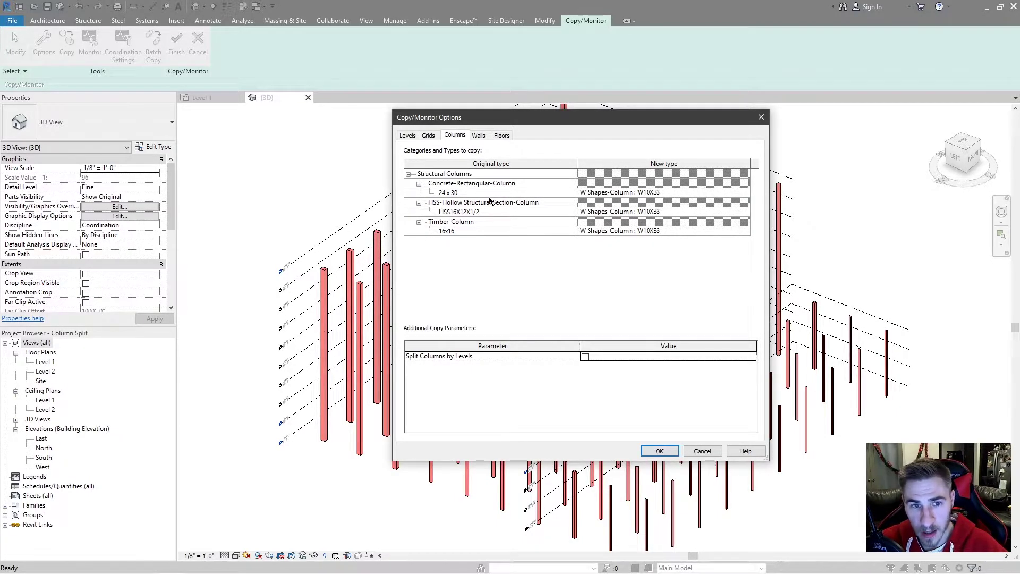
{"action": "left_click", "coordinate": [473, 184]}
{"action": "left_click", "coordinate": [478, 203]}
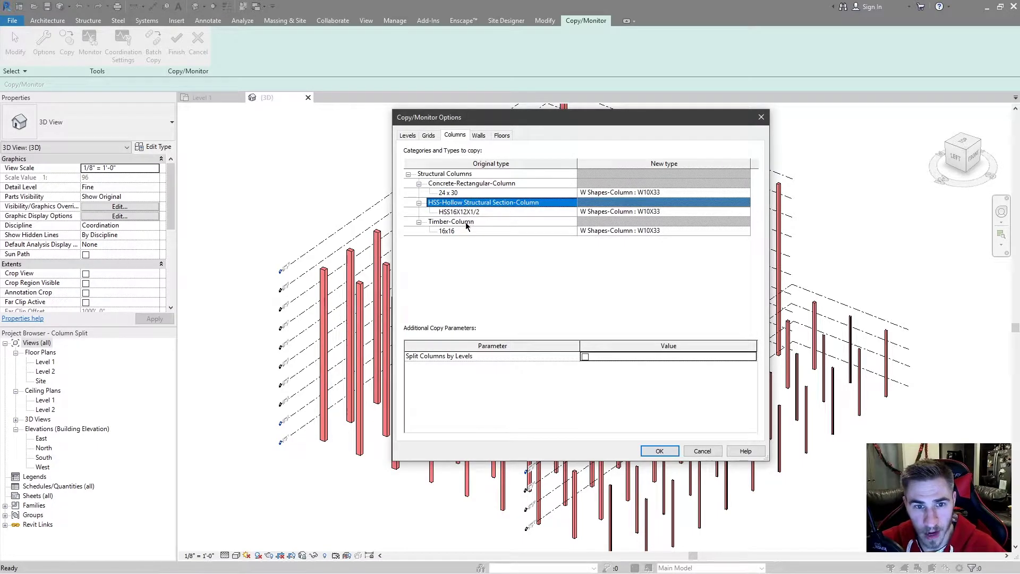
{"action": "left_click", "coordinate": [470, 222]}
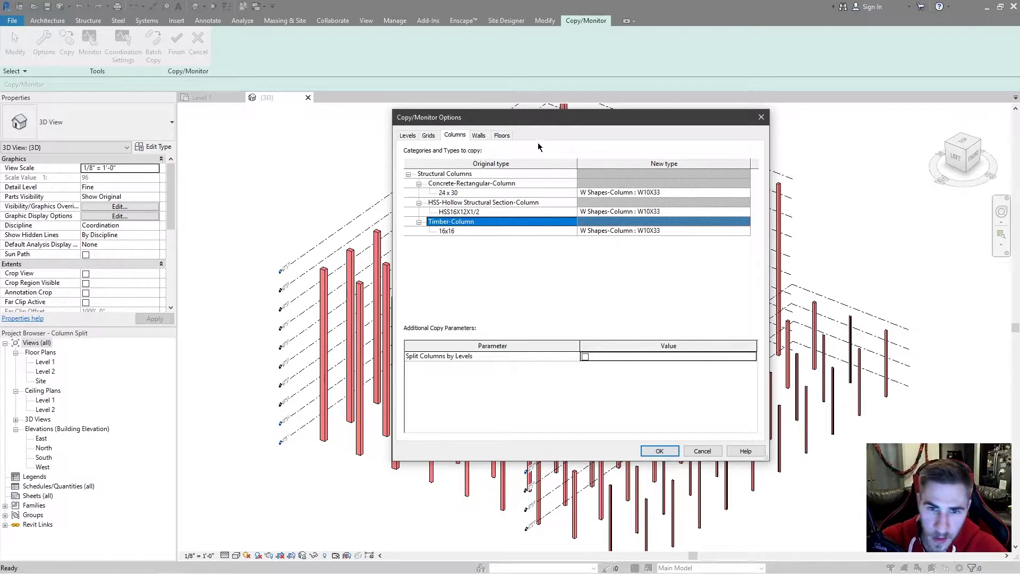
- Map the concrete rectangular 24 x 30 columns to the new type Concrete-Rectangular-Column : 24 x 30
{"action": "left_click", "coordinate": [620, 194]}
{"action": "left_click", "coordinate": [646, 213]}
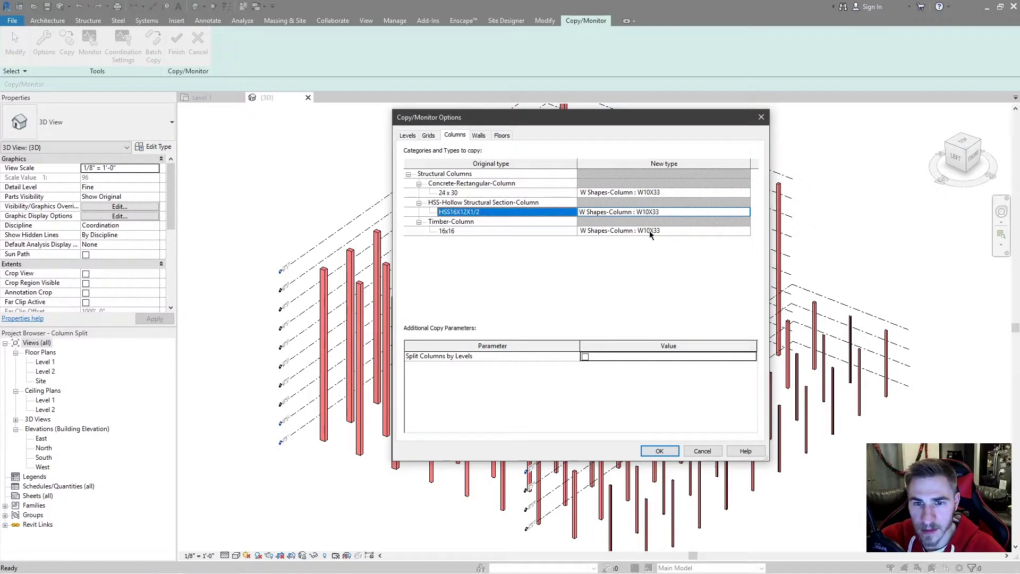
{"action": "left_click", "coordinate": [650, 231]}
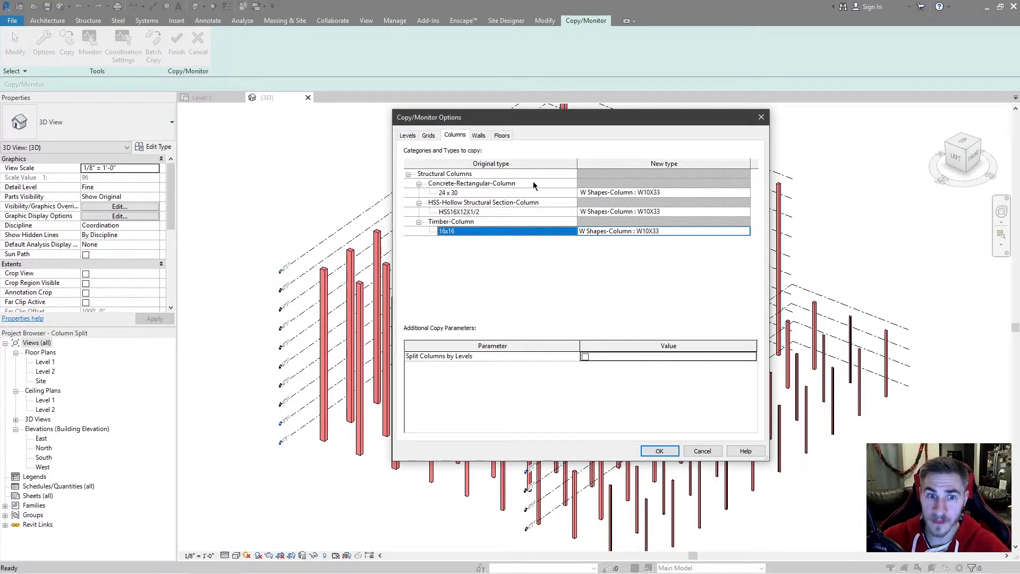
{"action": "left_click", "coordinate": [706, 191]}
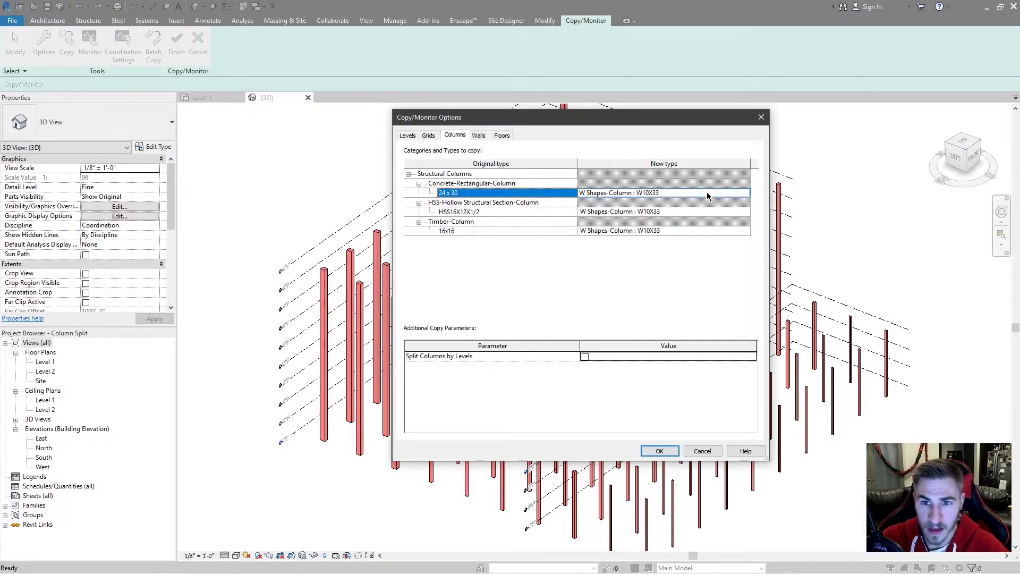
{"action": "left_click", "coordinate": [746, 193]}
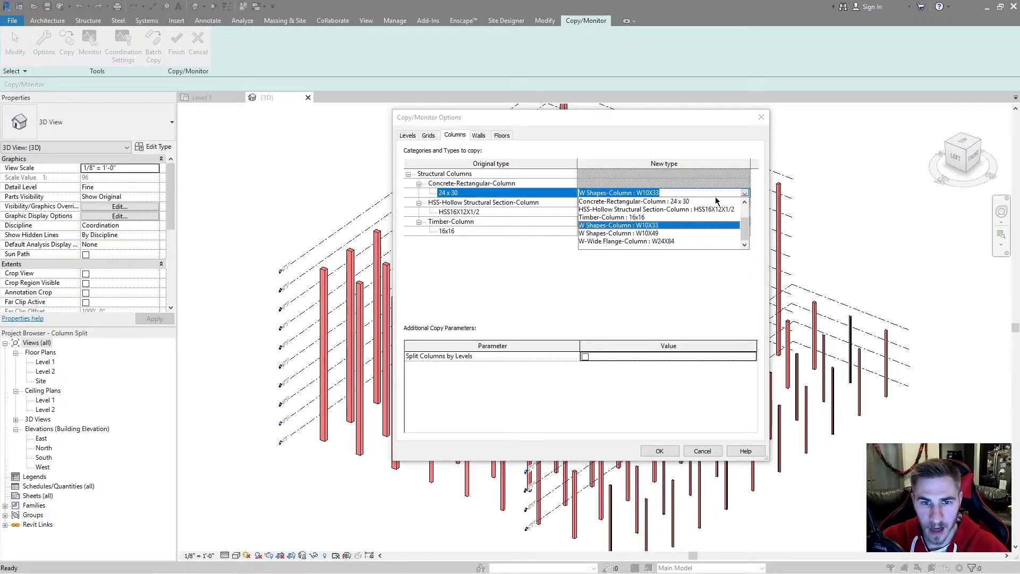
{"action": "scroll", "coordinate": [685, 212], "scroll_direction": "up", "scroll_amount": 1}
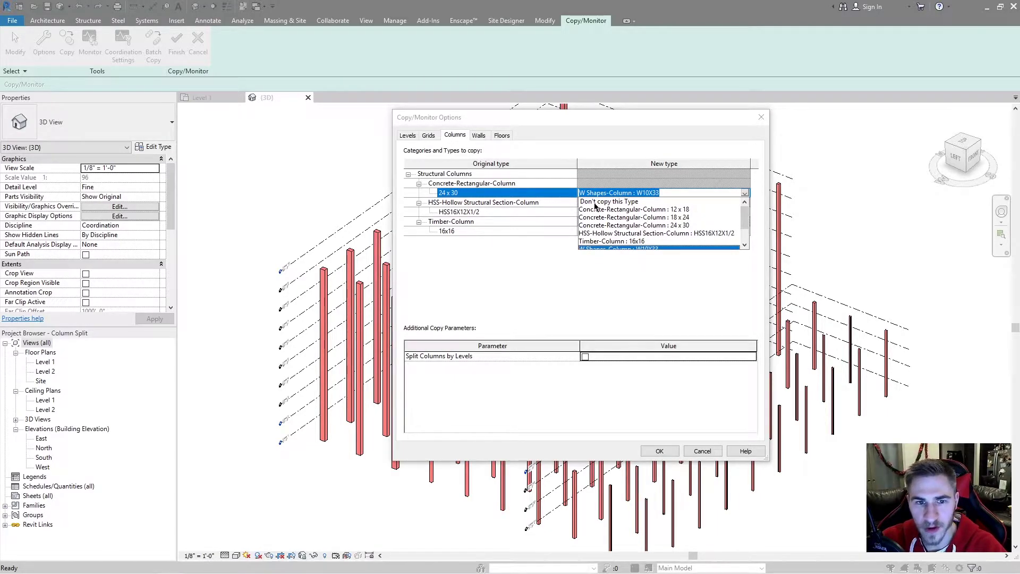
{"action": "left_click", "coordinate": [671, 226]}
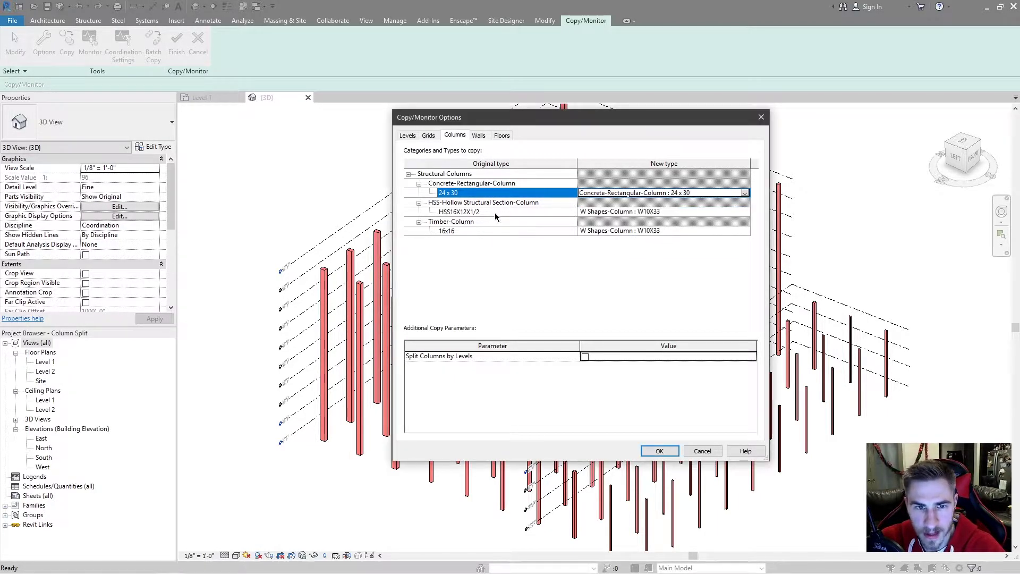
- Map the HSS and timber columns to their matching HSS16X12X1/2 and 16x16 types, and enable Split Columns by Levels
{"action": "left_click", "coordinate": [726, 215]}
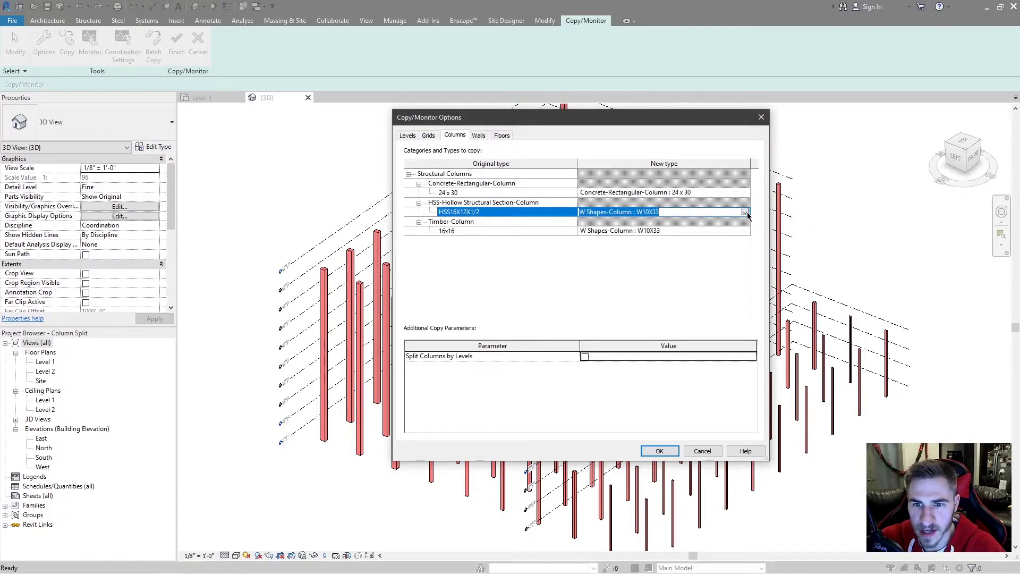
{"action": "left_click", "coordinate": [746, 212]}
{"action": "left_click", "coordinate": [702, 245]}
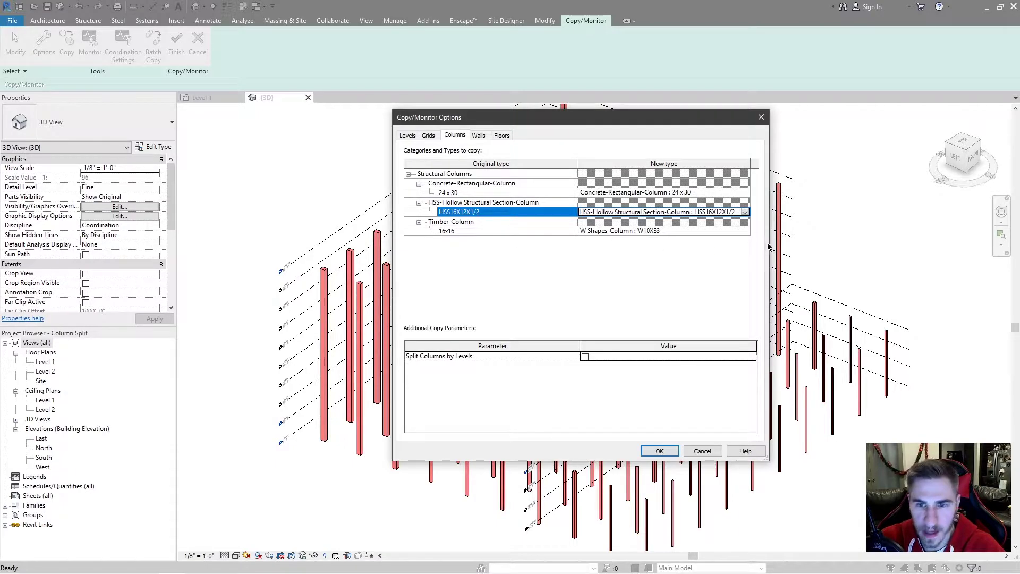
{"action": "left_click", "coordinate": [745, 231]}
{"action": "left_click", "coordinate": [746, 232]}
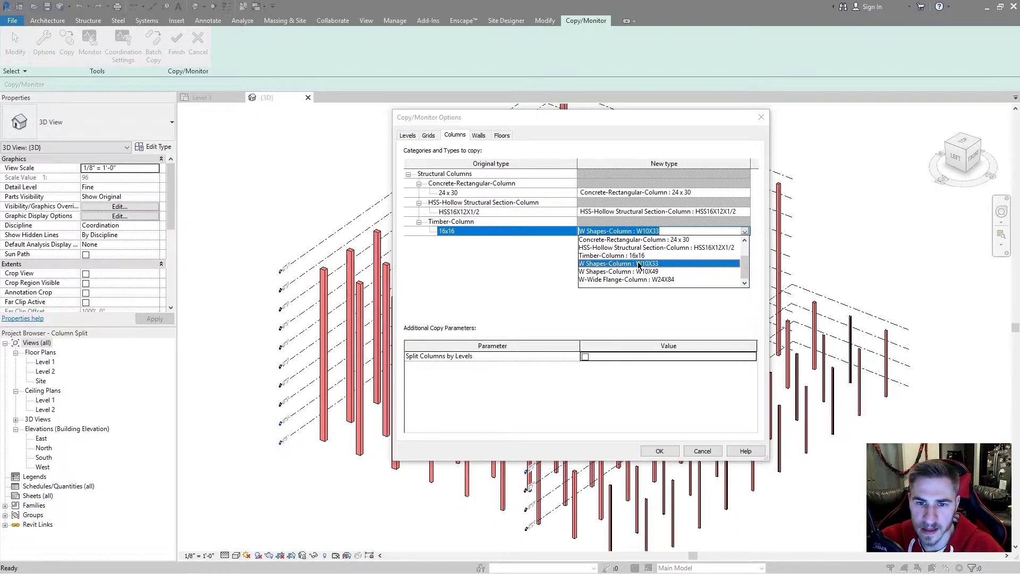
{"action": "left_click", "coordinate": [622, 258]}
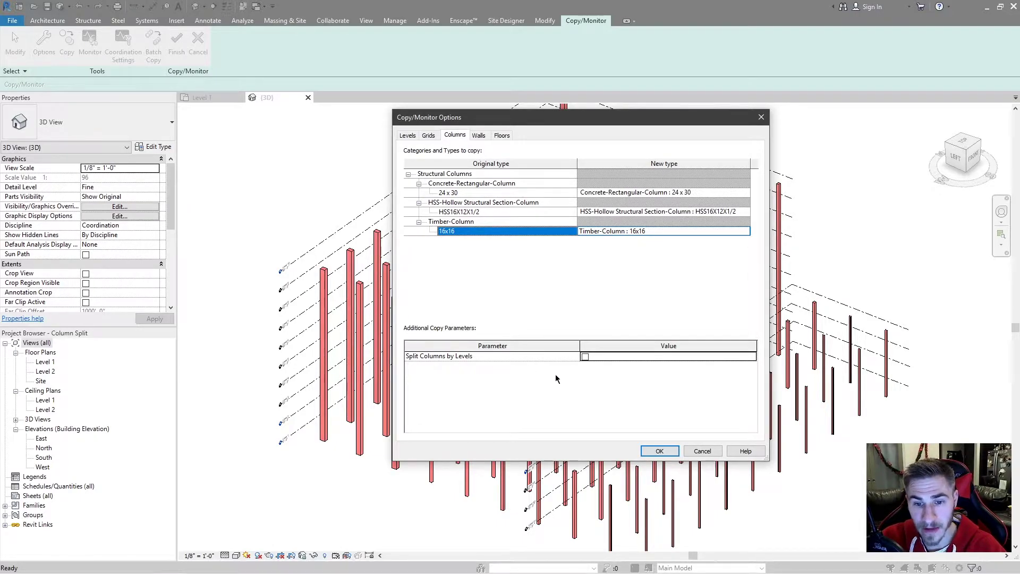
{"action": "left_click", "coordinate": [585, 357]}
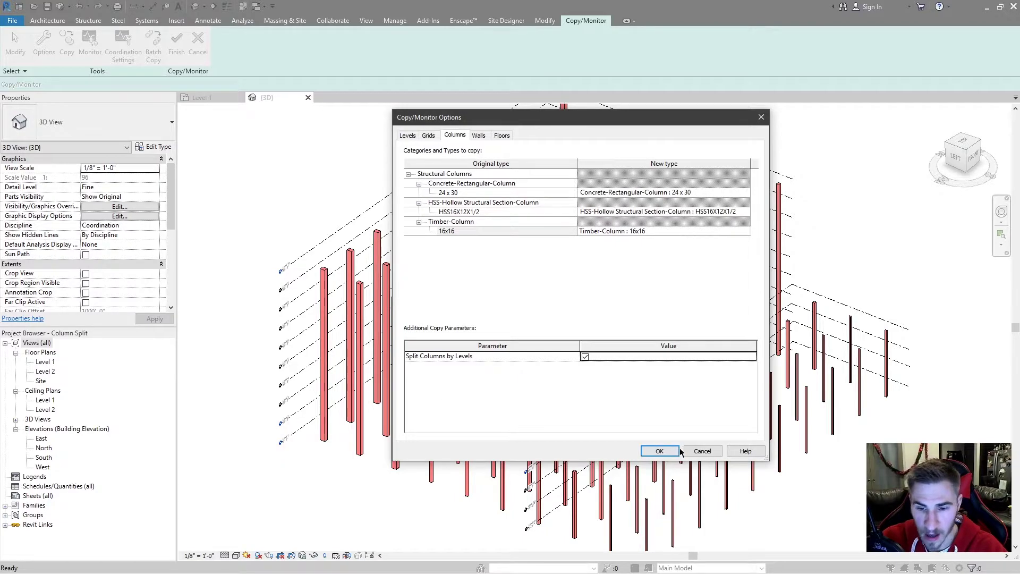
{"action": "left_click", "coordinate": [659, 451]}
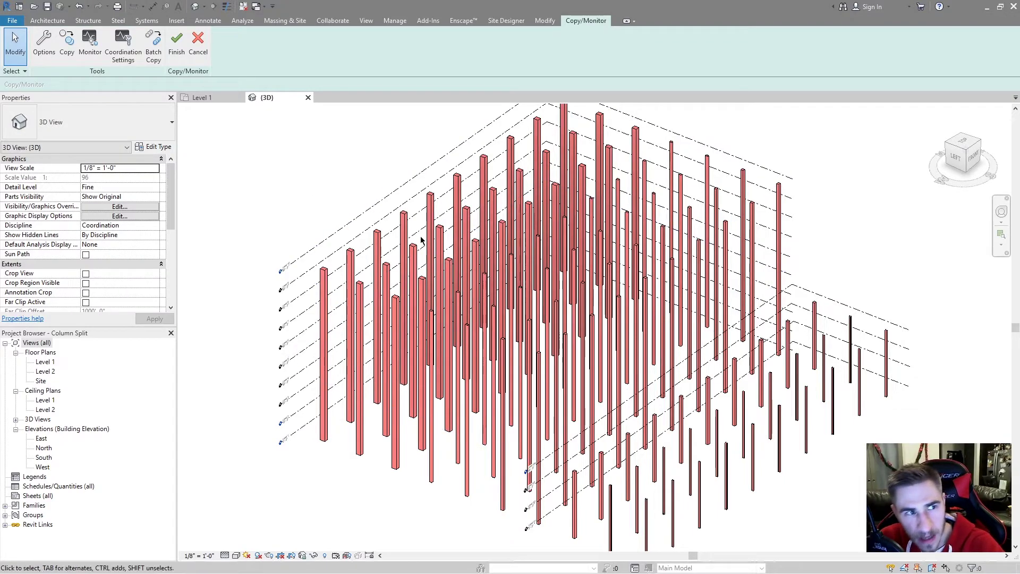
- Copy one column from the front row of the linked building with the Copy/Monitor Copy tool
{"action": "left_click", "coordinate": [66, 53]}
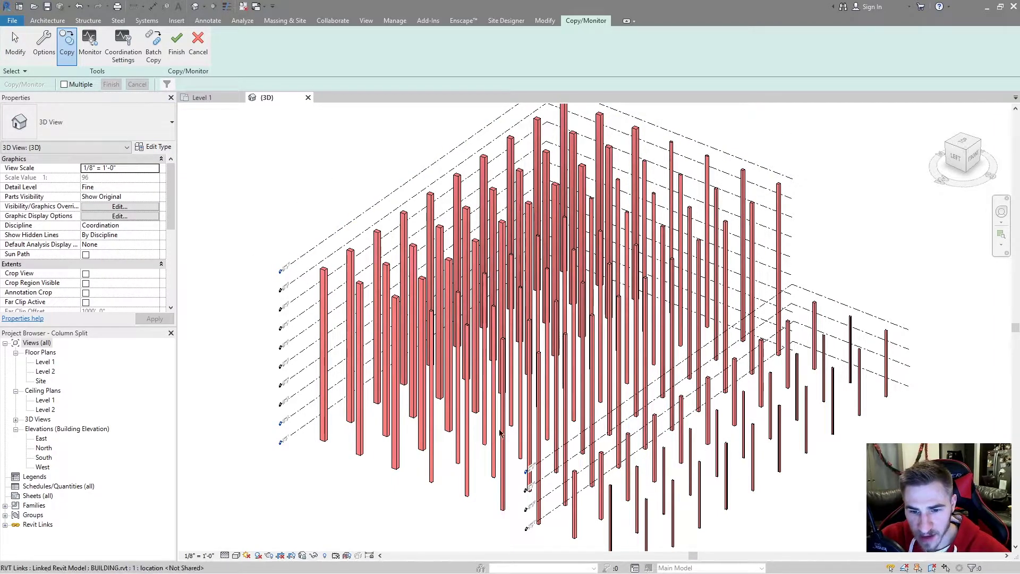
{"action": "middle_click_drag", "start_coordinate": [666, 450], "coordinate": [441, 335], "text": "shift"}
{"action": "middle_click_drag", "start_coordinate": [664, 345], "coordinate": [644, 324], "text": "shift"}
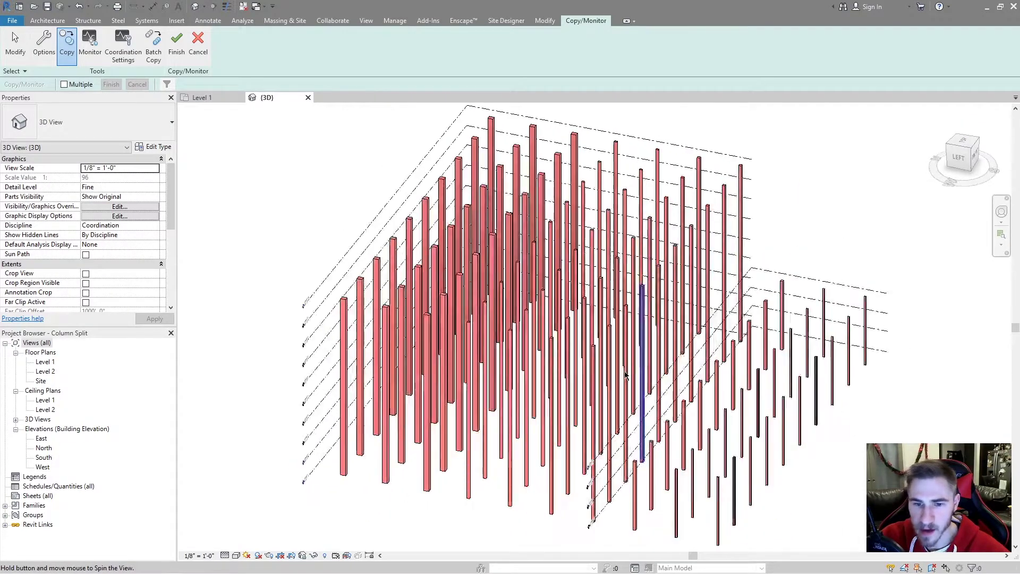
{"action": "left_click", "coordinate": [648, 321]}
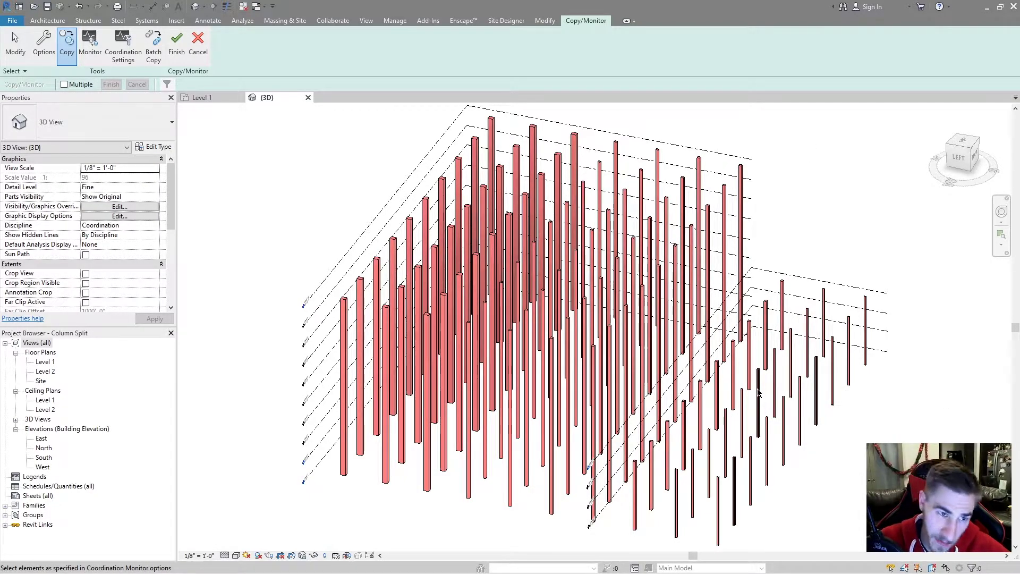
{"action": "scroll", "coordinate": [547, 263], "scroll_direction": "down", "scroll_amount": 2}
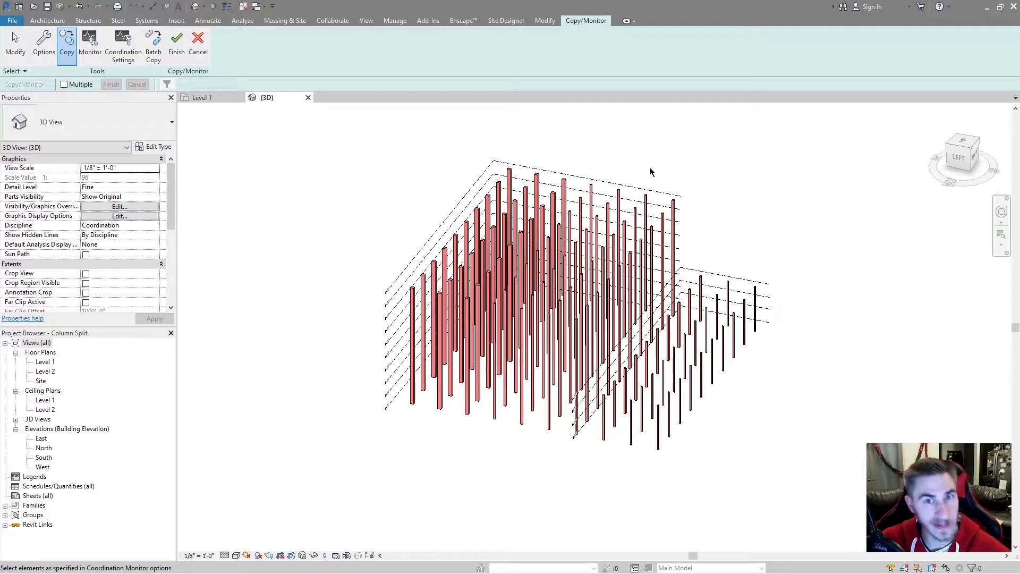
{"action": "middle_click_drag", "start_coordinate": [534, 255], "coordinate": [524, 248], "text": "shift"}
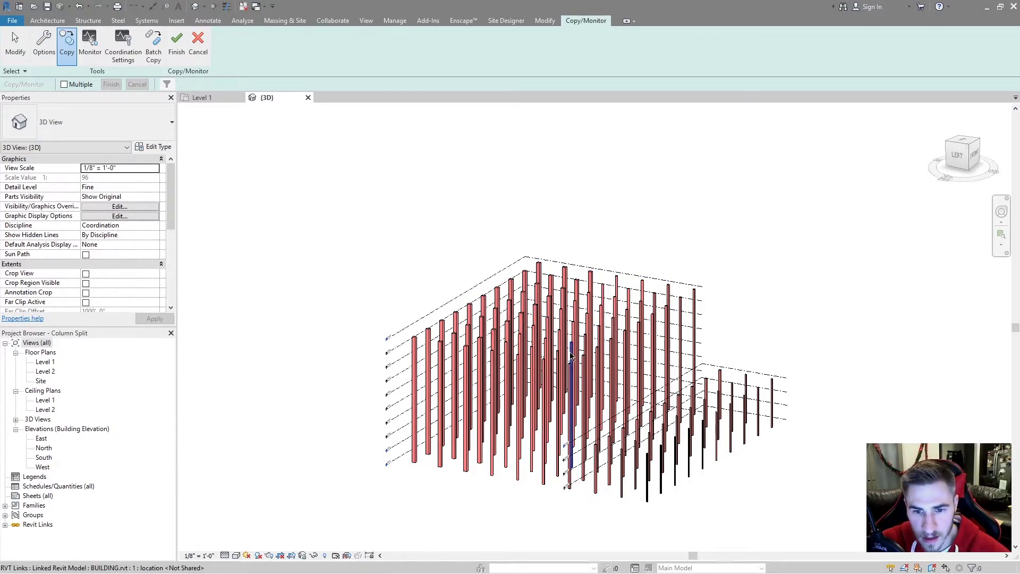
{"action": "middle_click_drag", "start_coordinate": [651, 268], "coordinate": [502, 239], "text": "shift"}
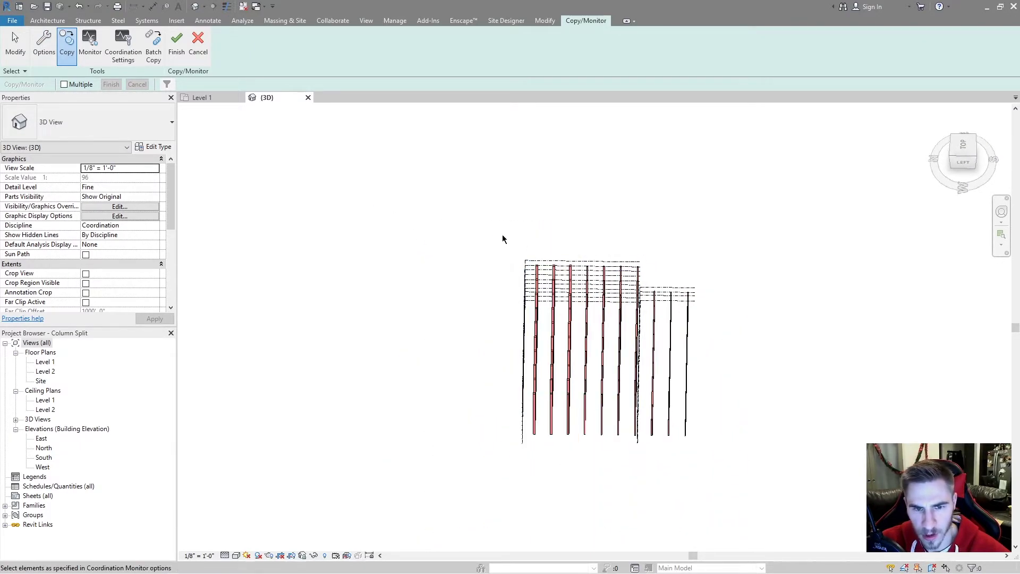
{"action": "middle_click_drag", "start_coordinate": [648, 256], "coordinate": [565, 364], "text": "shift"}
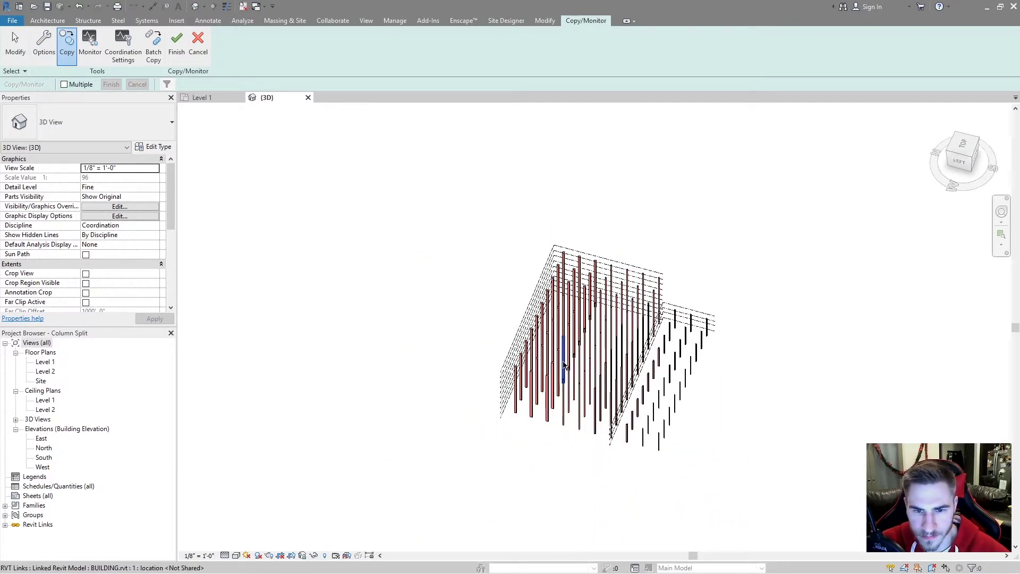
{"action": "middle_click_drag", "start_coordinate": [574, 400], "coordinate": [590, 414], "text": "shift"}
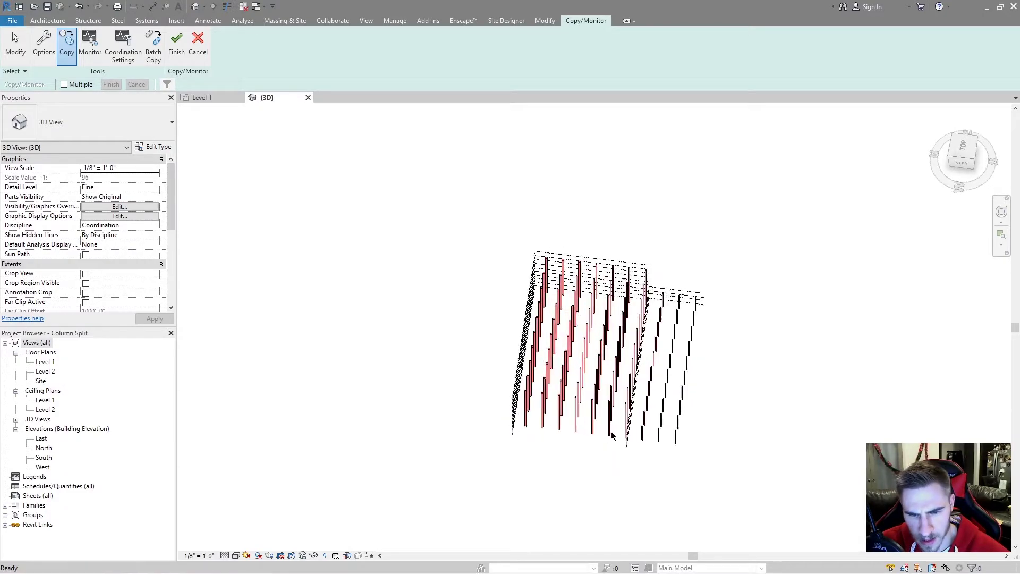
{"action": "scroll", "coordinate": [597, 423], "scroll_direction": "up", "scroll_amount": 3}
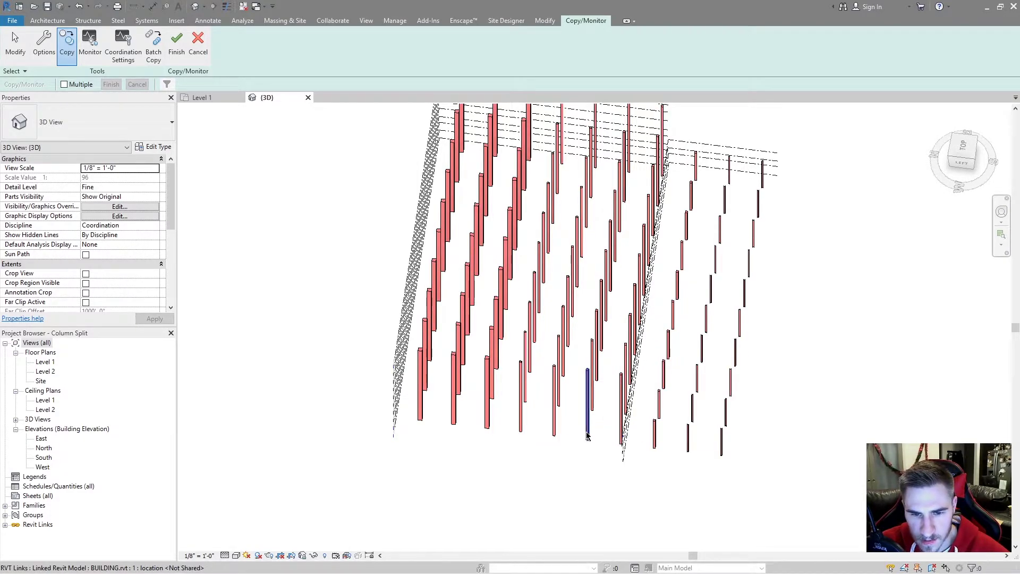
{"action": "left_click", "coordinate": [596, 437]}
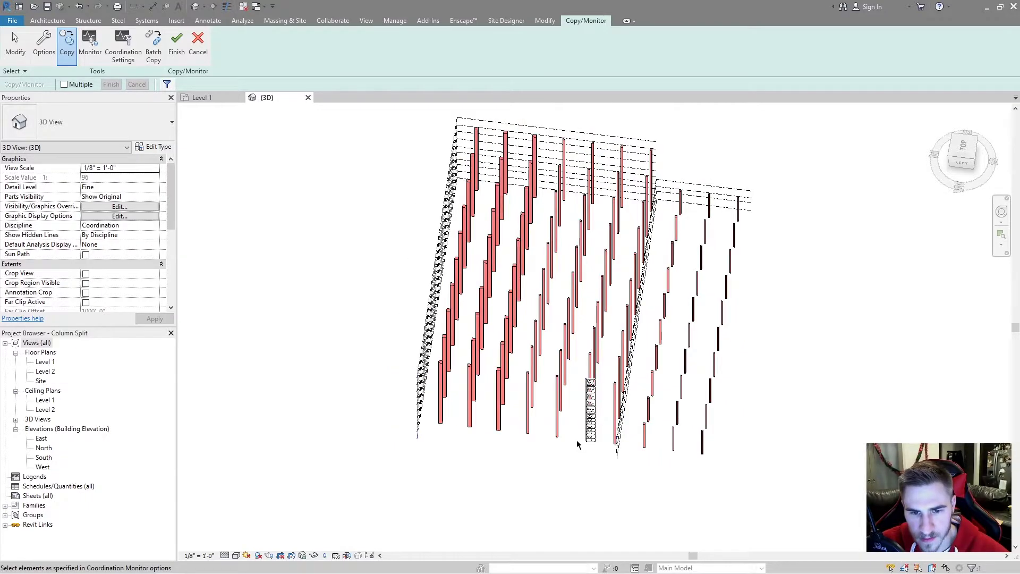
{"action": "middle_click_drag", "start_coordinate": [548, 440], "coordinate": [548, 439]}
{"action": "left_click", "coordinate": [63, 58]}
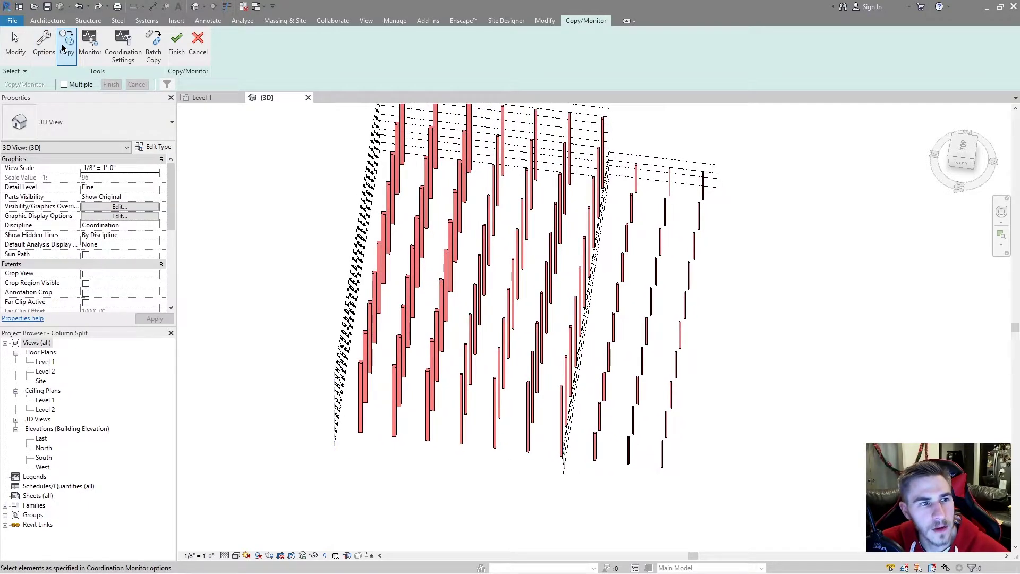
- Turn on multiple selection for the Copy tool and window-select all columns of the linked building
{"action": "middle_click_drag", "start_coordinate": [264, 253], "coordinate": [883, 136], "text": "shift"}
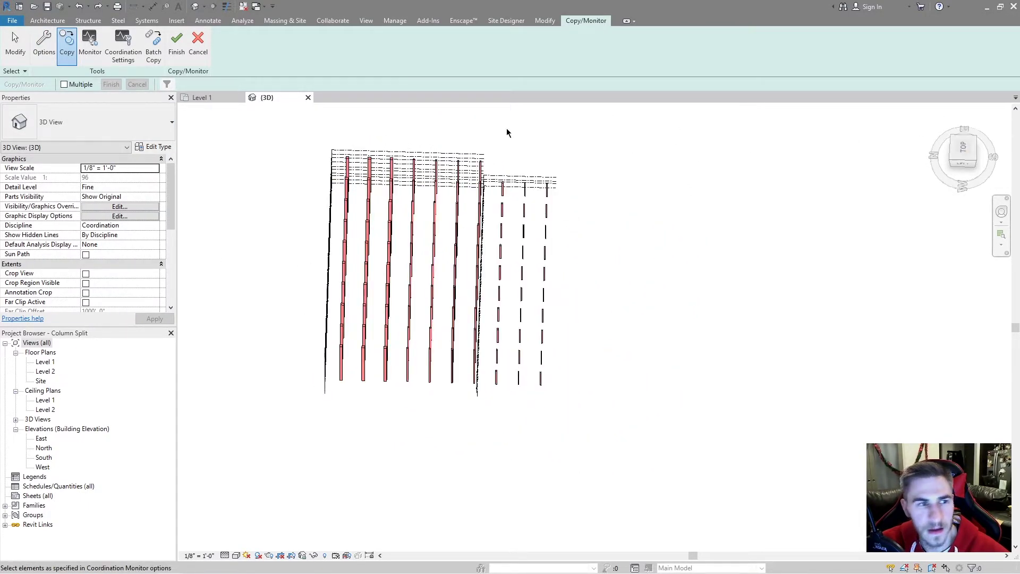
{"action": "middle_click_drag", "start_coordinate": [507, 132], "coordinate": [526, 139], "text": "shift"}
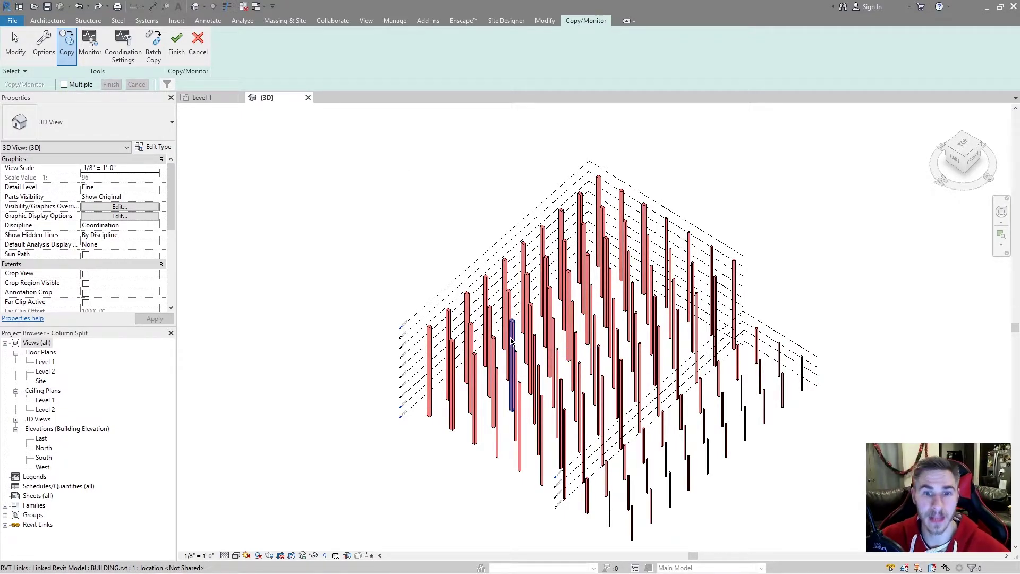
{"action": "middle_click_drag", "start_coordinate": [426, 219], "coordinate": [389, 216]}
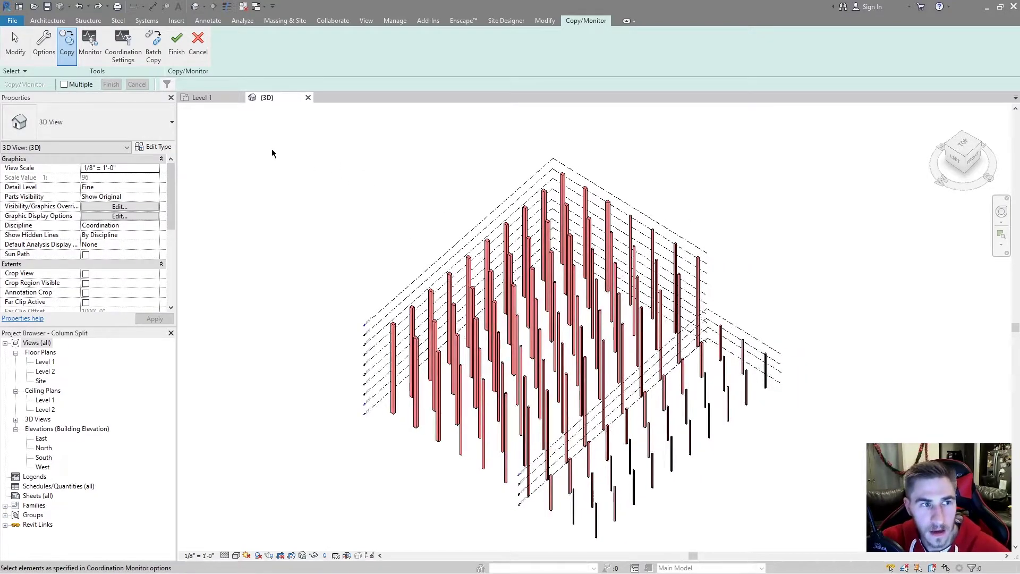
{"action": "left_click", "coordinate": [74, 85]}
{"action": "middle_click_drag", "start_coordinate": [638, 224], "coordinate": [691, 192], "text": "shift"}
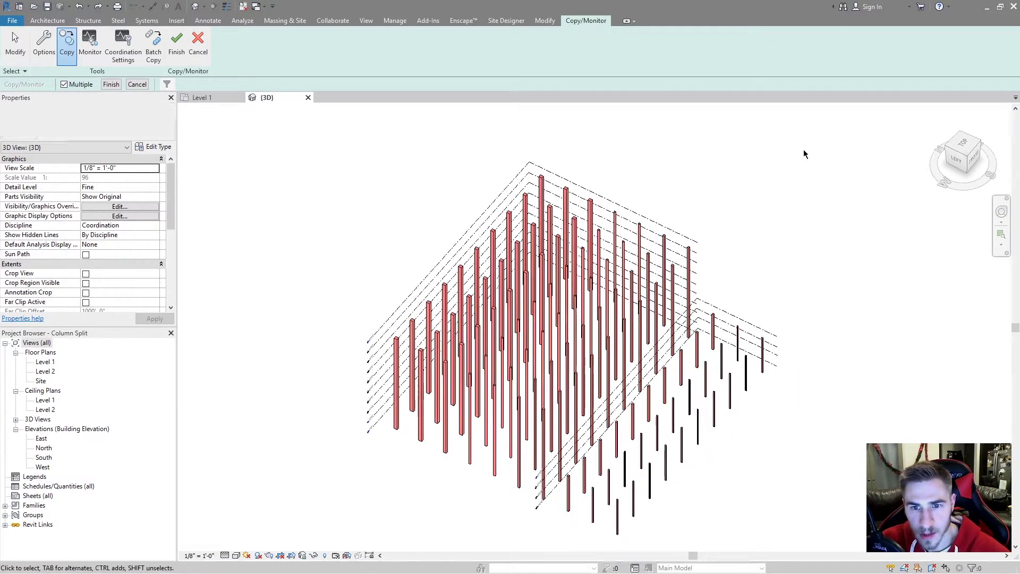
{"action": "left_click_drag", "start_coordinate": [791, 142], "coordinate": [327, 471]}
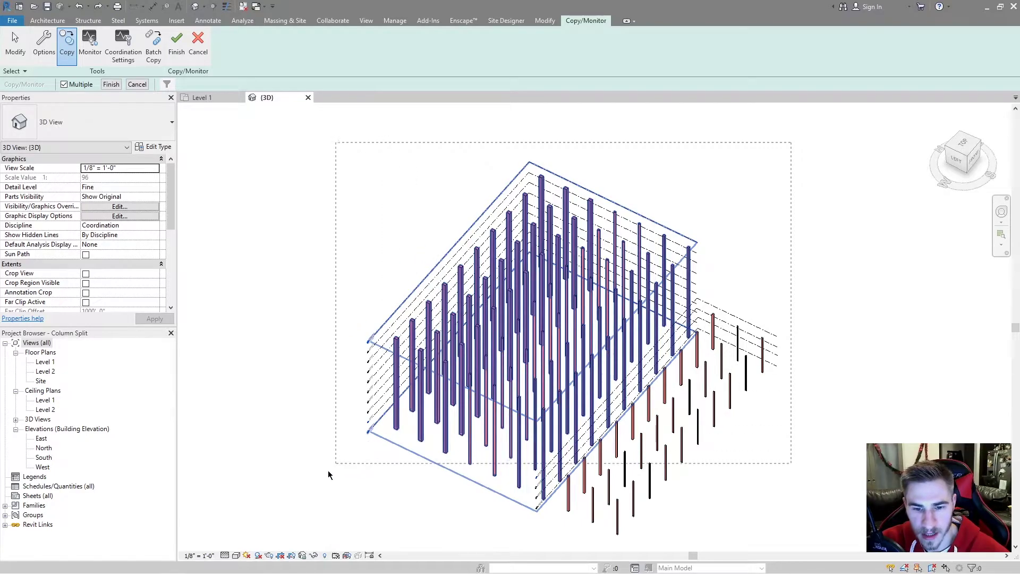
{"action": "left_click_drag", "start_coordinate": [289, 521], "coordinate": [285, 521]}
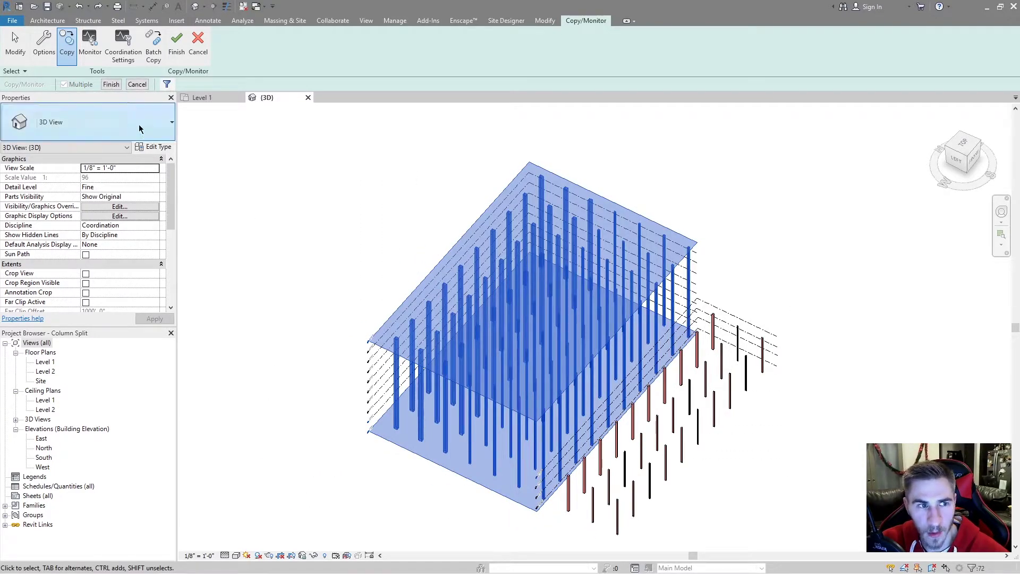
- Filter the Levels category out of the copy selection, keep only Structural Columns, and recheck the filter
{"action": "middle_click_drag", "start_coordinate": [738, 282], "coordinate": [715, 256], "text": "shift"}
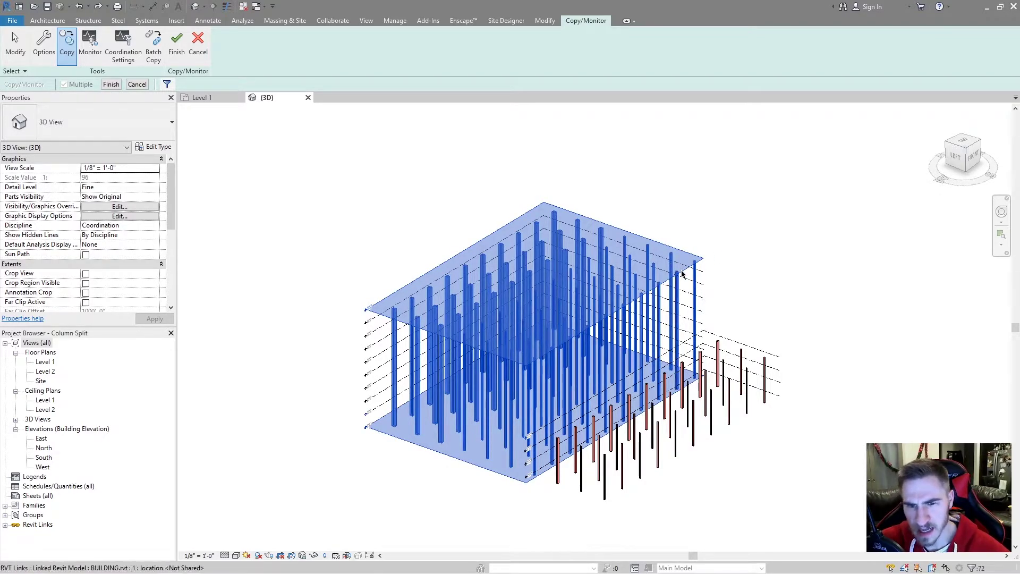
{"action": "left_click", "coordinate": [166, 84]}
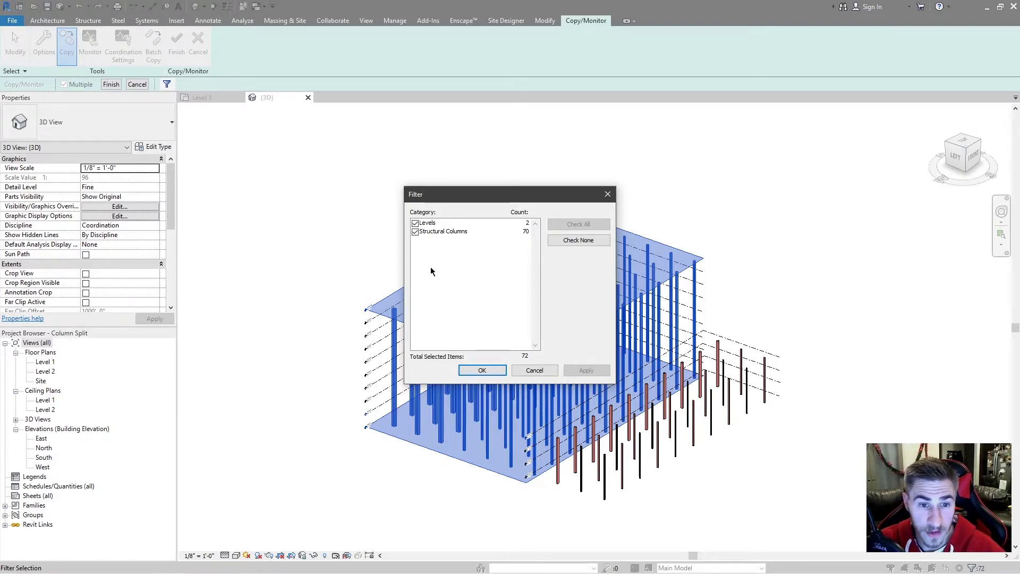
{"action": "left_click", "coordinate": [416, 224]}
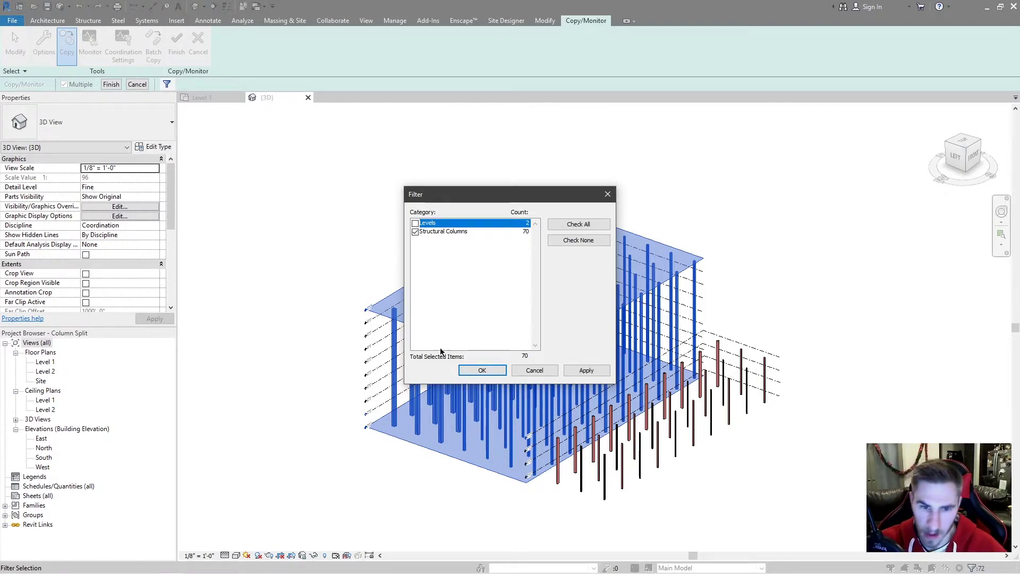
{"action": "left_click", "coordinate": [481, 371]}
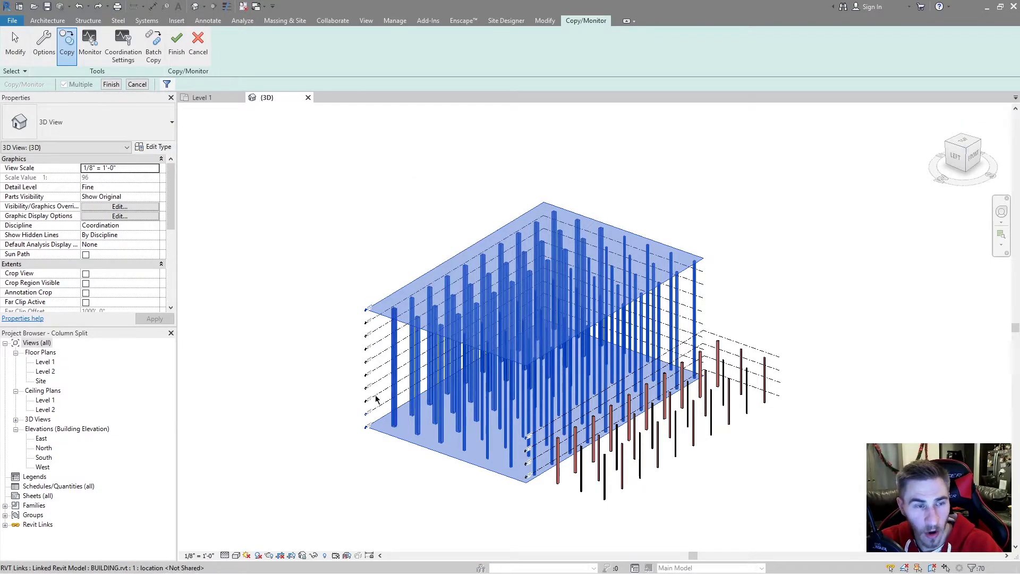
{"action": "left_click", "coordinate": [166, 83]}
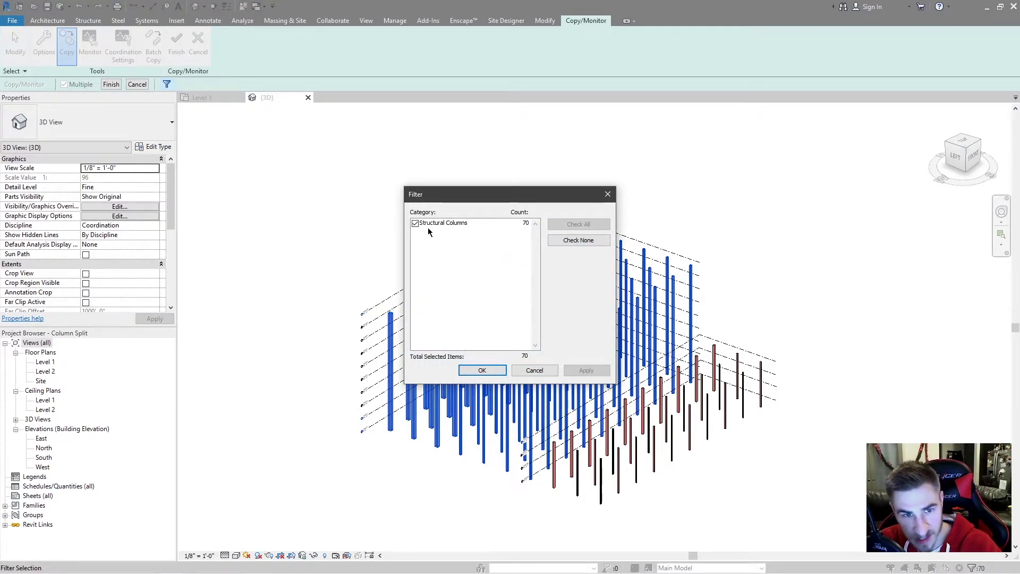
{"action": "left_click", "coordinate": [538, 369]}
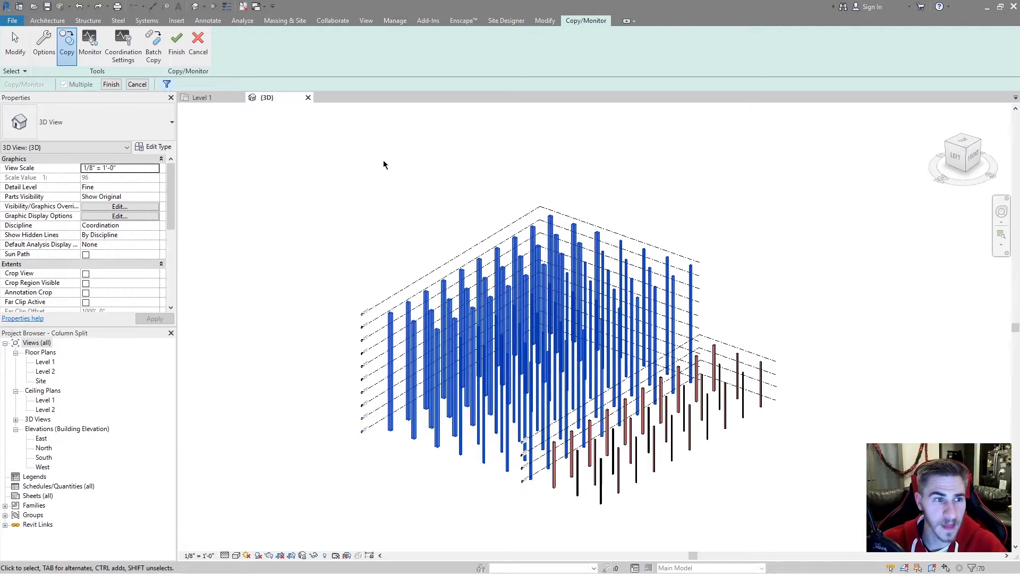
- Finish the multiple column copy, complete the Copy/Monitor session, and dismiss the save reminder without saving
{"action": "left_click", "coordinate": [110, 84]}
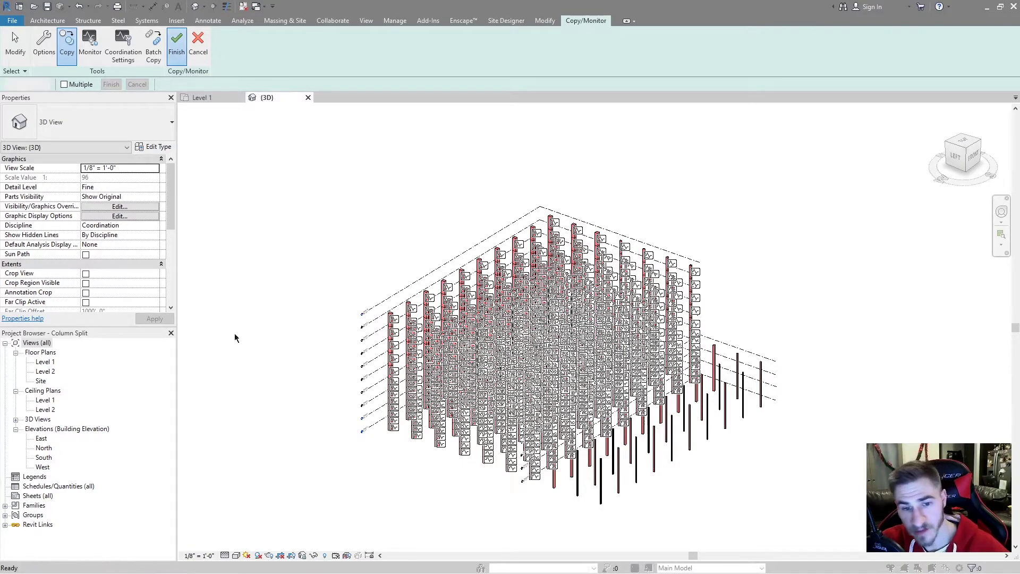
{"action": "left_click", "coordinate": [176, 41]}
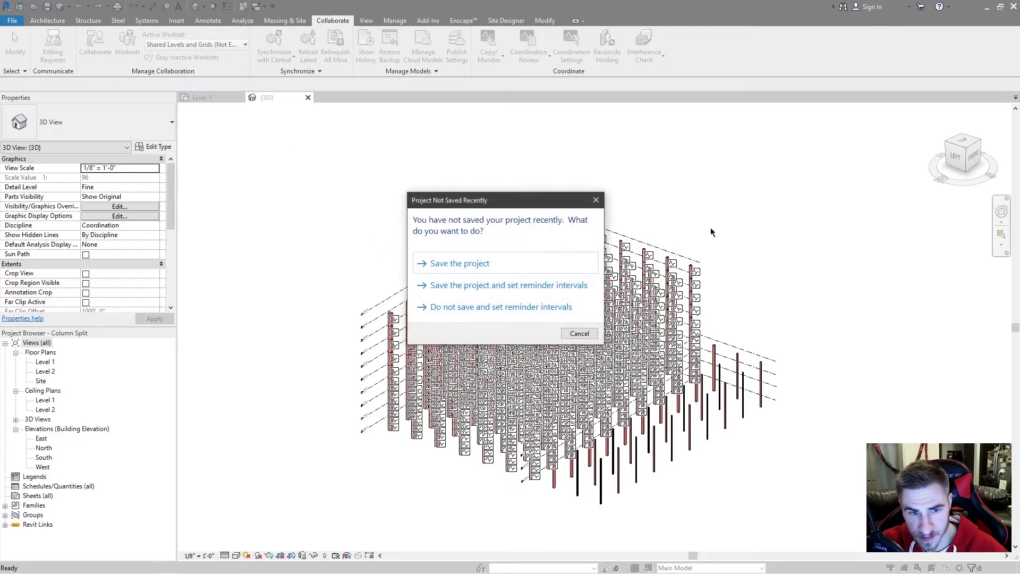
{"action": "left_click", "coordinate": [580, 333]}
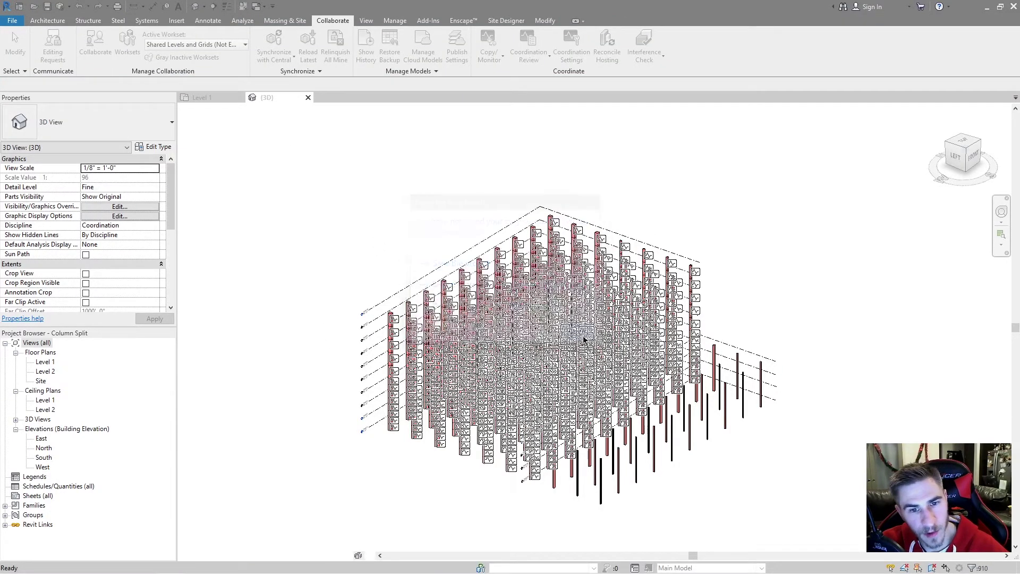
{"action": "left_click", "coordinate": [426, 478]}
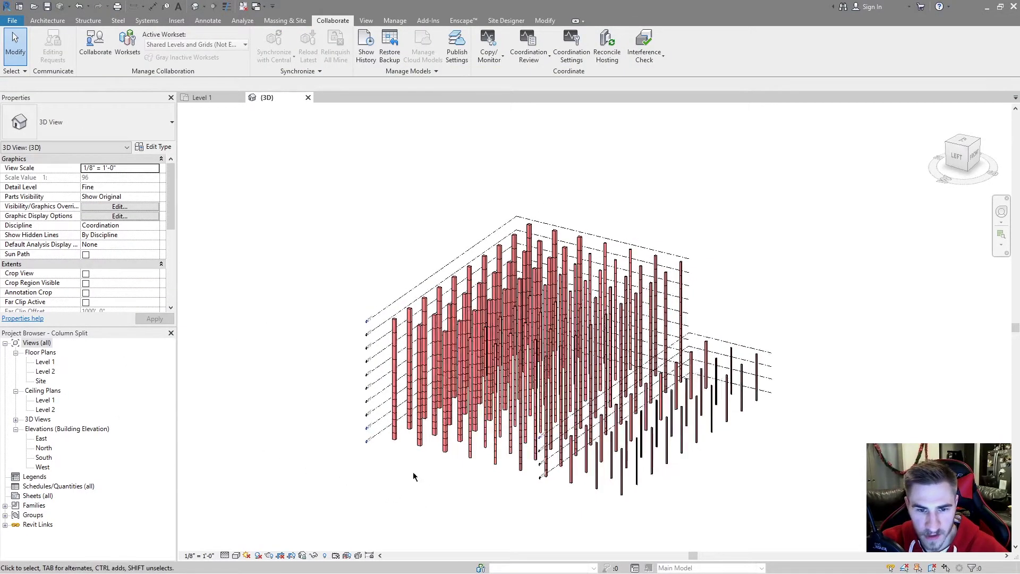
- Delete the linked BUILDING model from the 3D view and remove its link from the project
{"action": "scroll", "coordinate": [470, 451], "scroll_direction": "up", "scroll_amount": 5}
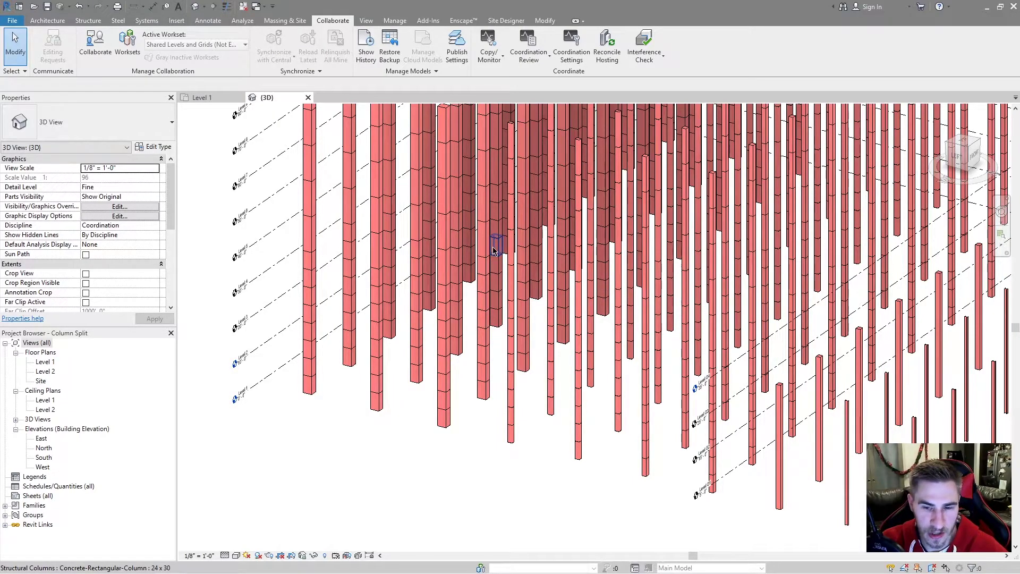
{"action": "middle_click_drag", "start_coordinate": [258, 426], "coordinate": [360, 442], "text": "shift"}
{"action": "scroll", "coordinate": [360, 442], "scroll_direction": "down", "scroll_amount": 4}
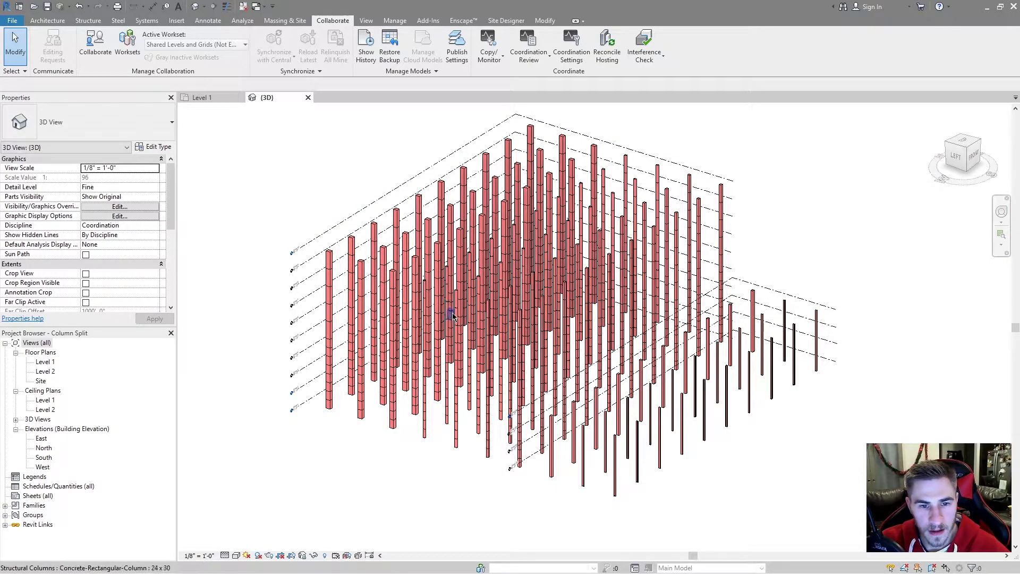
{"action": "middle_click_drag", "start_coordinate": [462, 420], "coordinate": [467, 437], "text": "shift"}
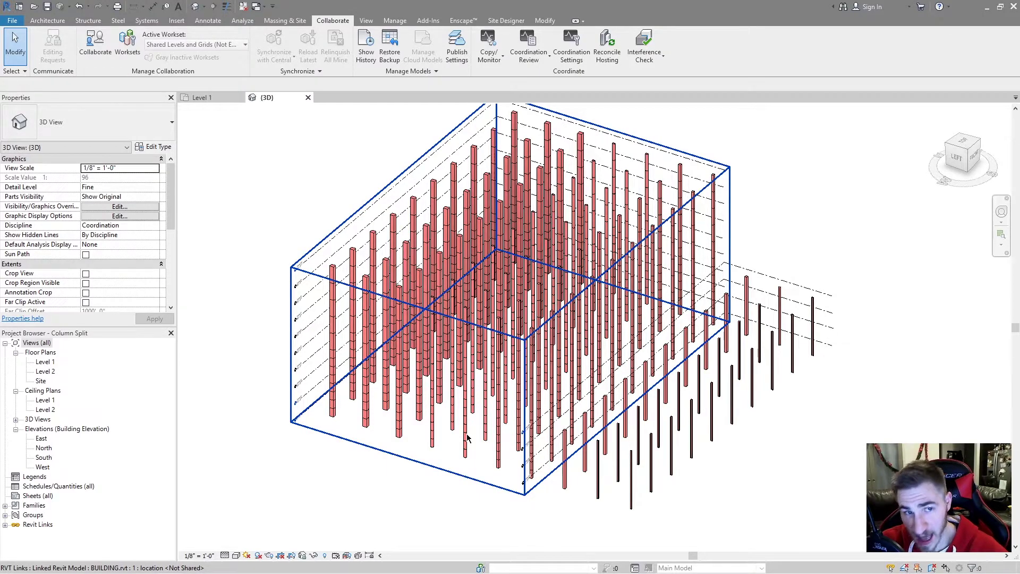
{"action": "left_click", "coordinate": [467, 437]}
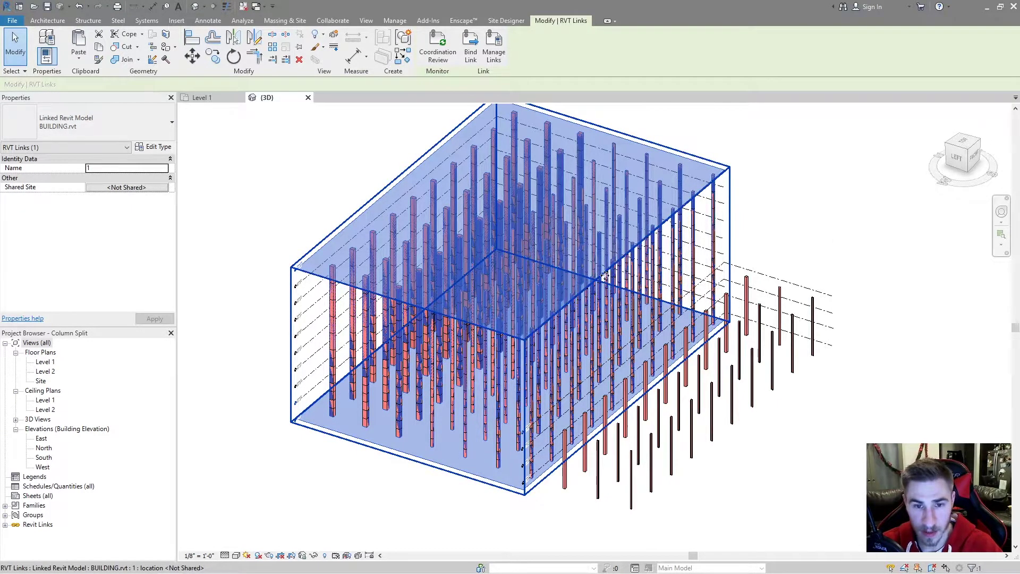
{"action": "key", "text": "Delete"}
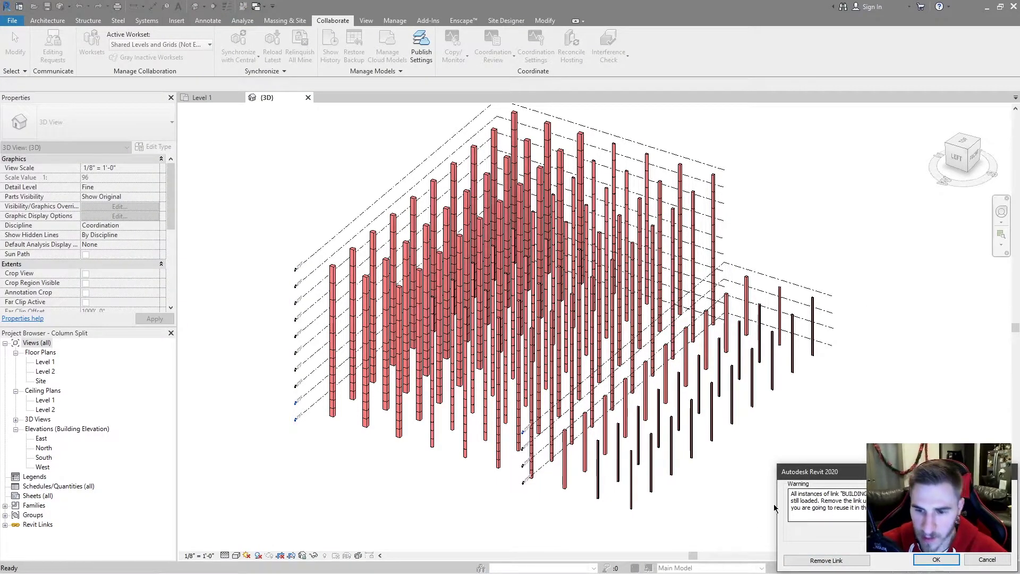
{"action": "left_click", "coordinate": [802, 560]}
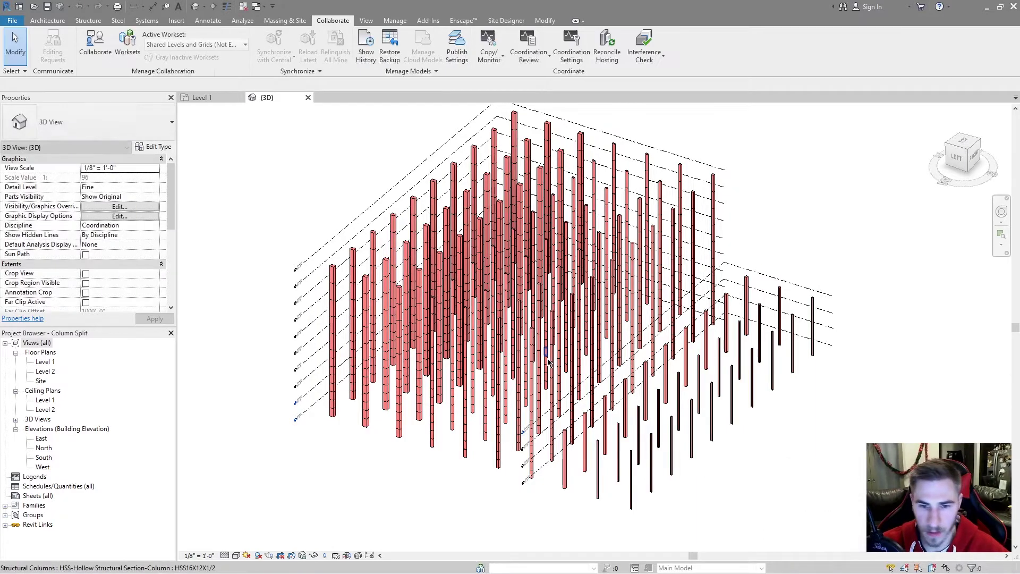
- Examine the level-by-level splits in the copied building columns and check which columns belong to the GARAGE link
{"action": "scroll", "coordinate": [457, 420], "scroll_direction": "up", "scroll_amount": 3}
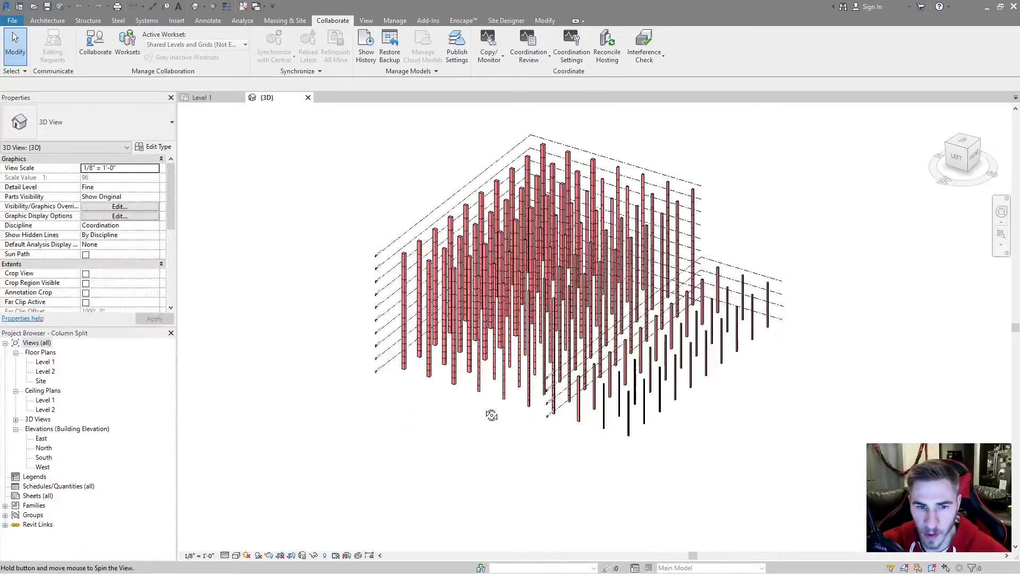
{"action": "scroll", "coordinate": [457, 427], "scroll_direction": "up", "scroll_amount": 2}
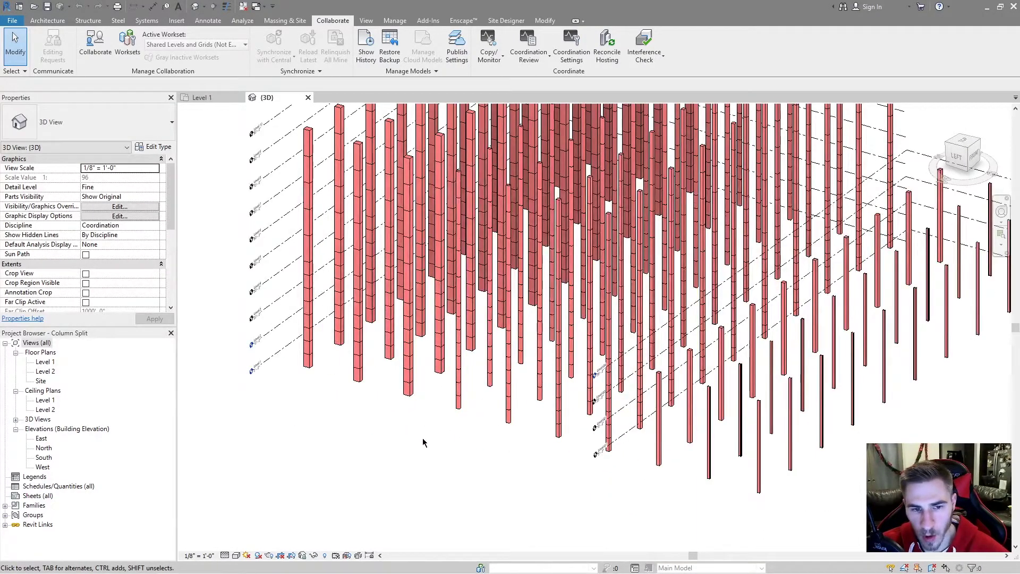
{"action": "scroll", "coordinate": [414, 382], "scroll_direction": "up", "scroll_amount": 1}
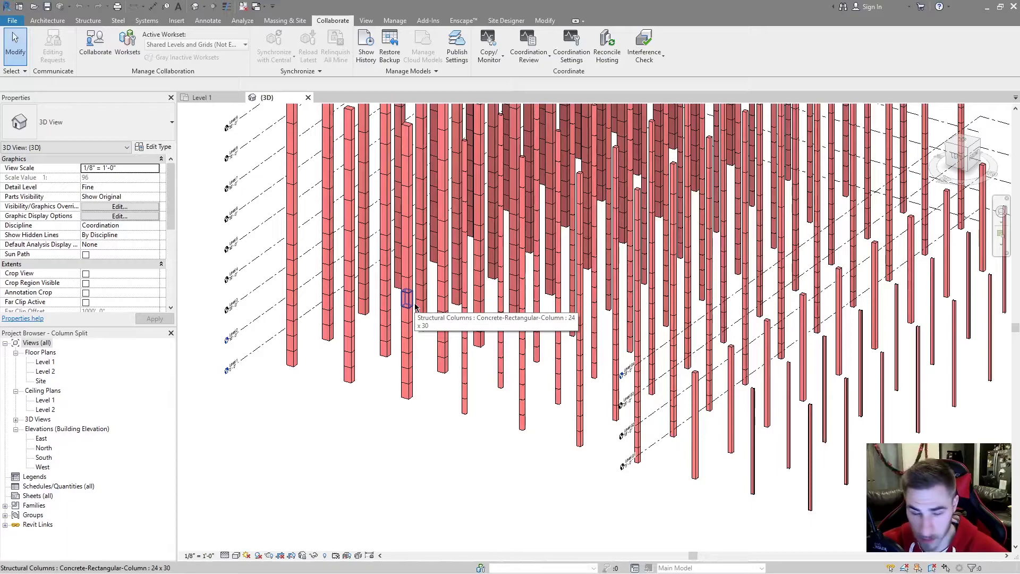
{"action": "scroll", "coordinate": [412, 303], "scroll_direction": "down", "scroll_amount": 2}
{"action": "scroll", "coordinate": [494, 246], "scroll_direction": "down", "scroll_amount": 1}
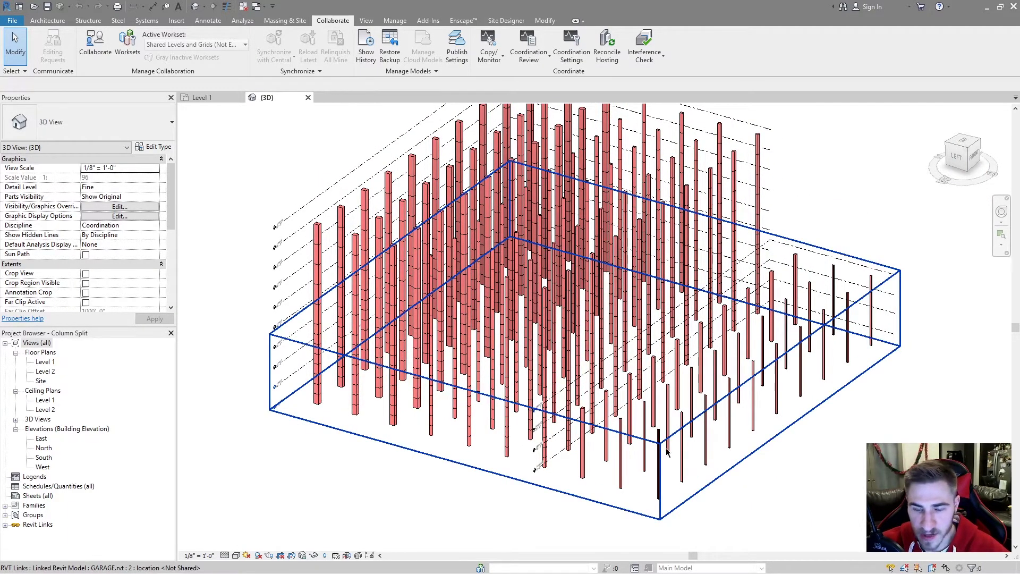
{"action": "middle_click_drag", "start_coordinate": [760, 437], "coordinate": [738, 432]}
{"action": "left_click", "coordinate": [771, 379]}
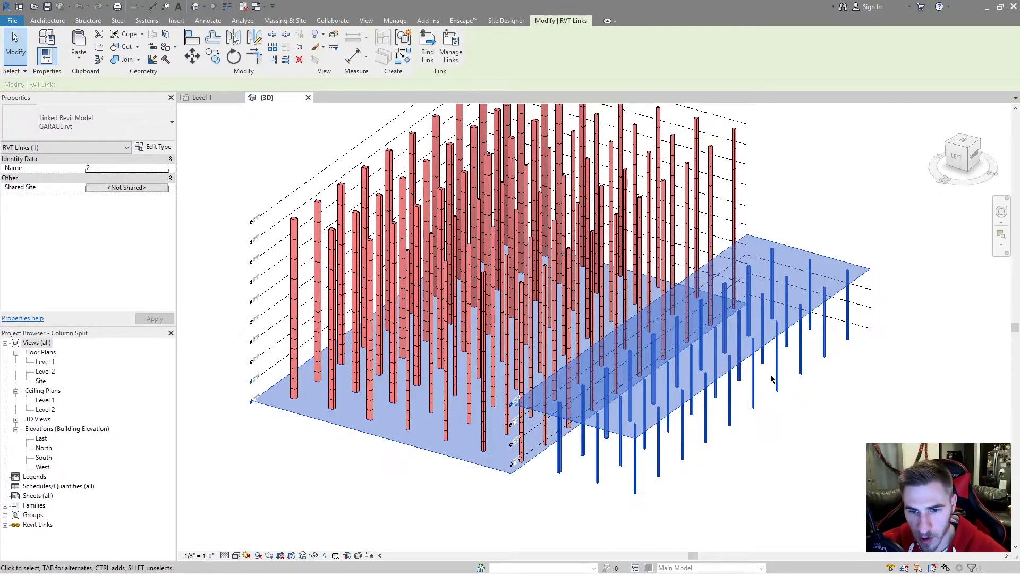
{"action": "left_click", "coordinate": [780, 418]}
{"action": "left_click", "coordinate": [707, 396]}
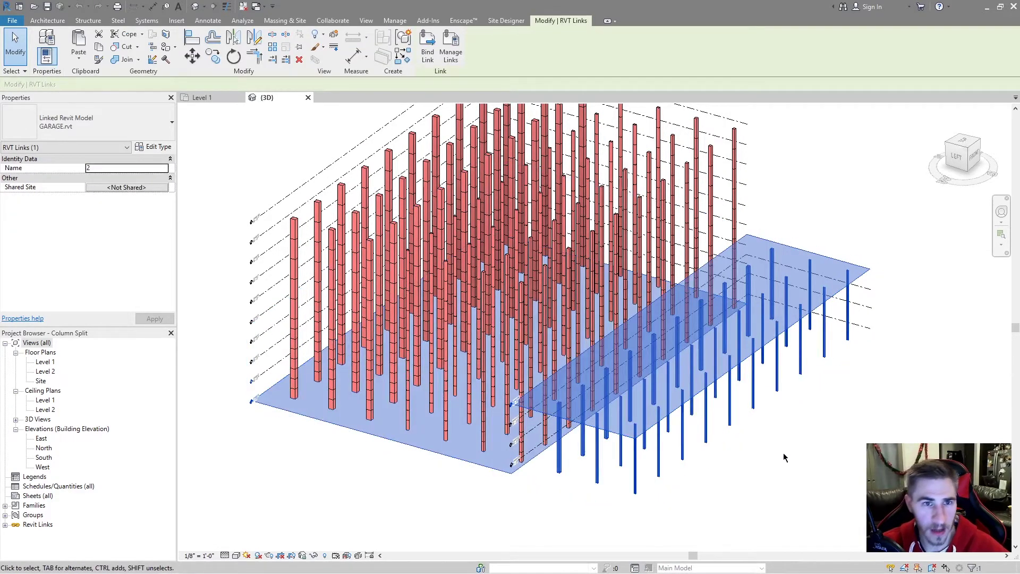
{"action": "left_click", "coordinate": [786, 455]}
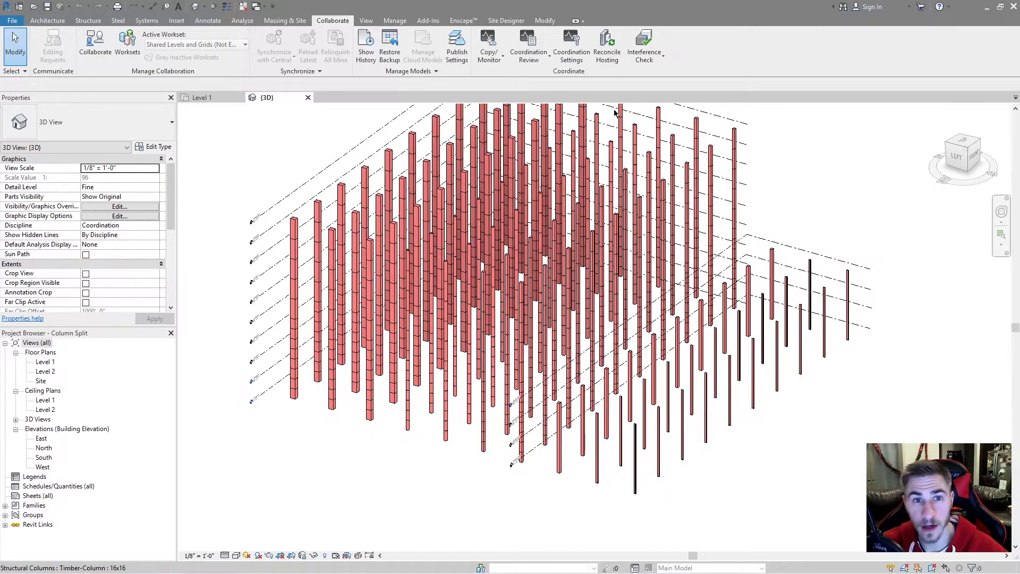
- Start Copy/Monitor on the GARAGE link and open its column copy options
{"action": "left_click", "coordinate": [488, 45]}
{"action": "left_click", "coordinate": [502, 95]}
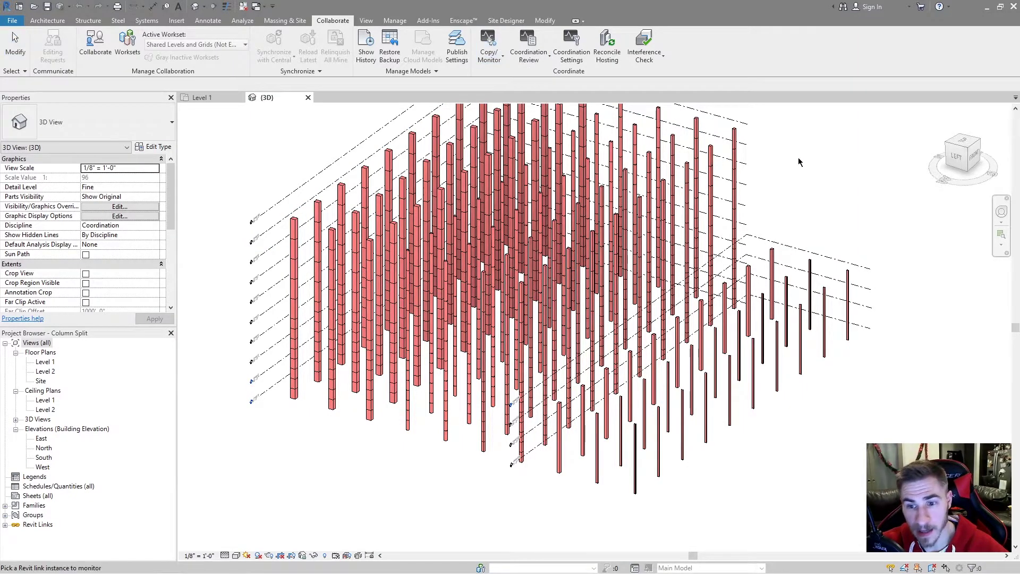
{"action": "left_click", "coordinate": [804, 331]}
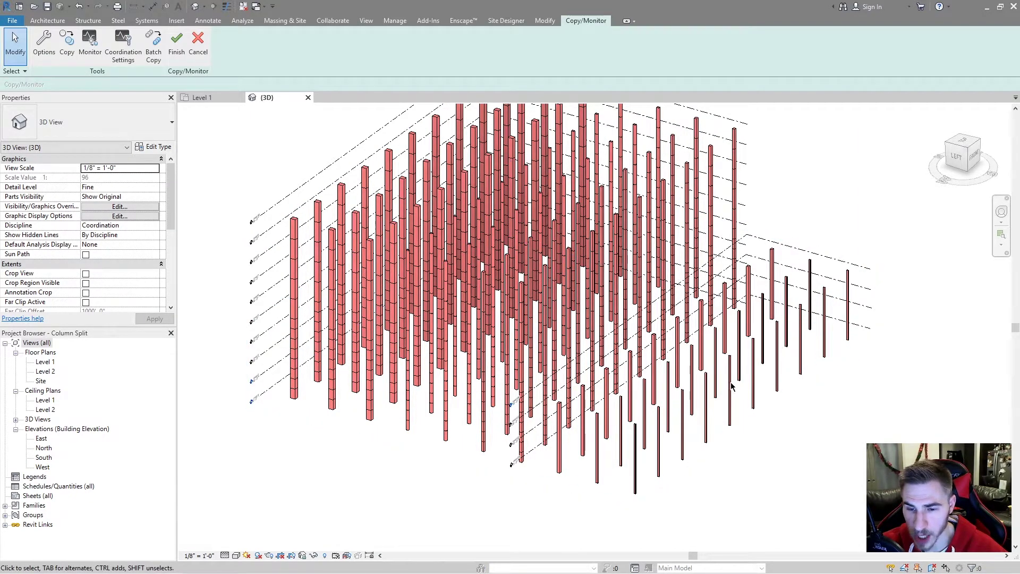
{"action": "left_click", "coordinate": [44, 43]}
{"action": "left_click", "coordinate": [455, 135]}
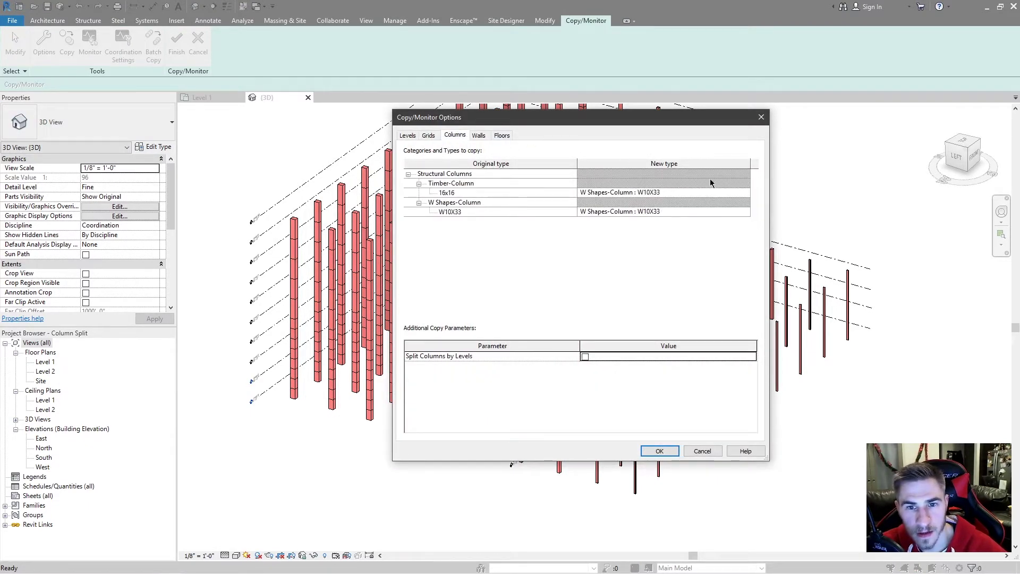
- Map the 16x16 timber columns to Timber-Column : 16x16, keep W10X33 as W Shapes-Column : W10X33, and enable Split Columns by Levels
{"action": "left_click", "coordinate": [742, 193]}
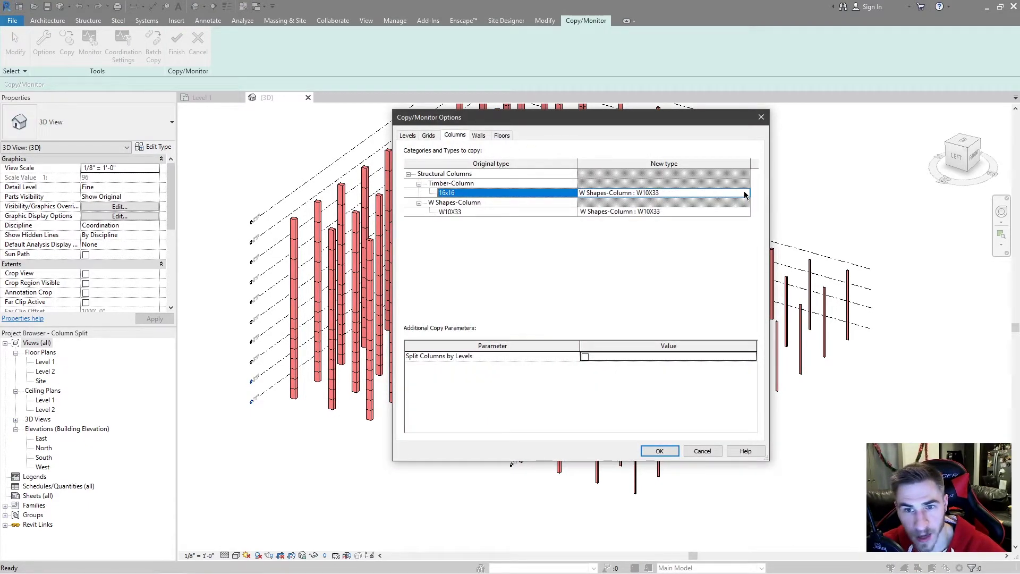
{"action": "left_click", "coordinate": [744, 191]}
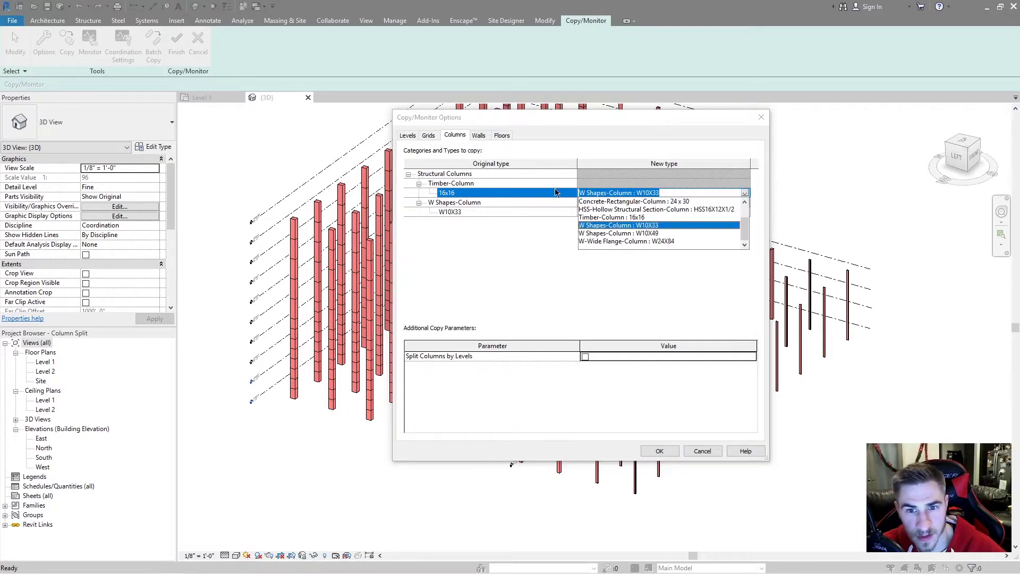
{"action": "left_click", "coordinate": [622, 217]}
{"action": "left_click", "coordinate": [744, 212]}
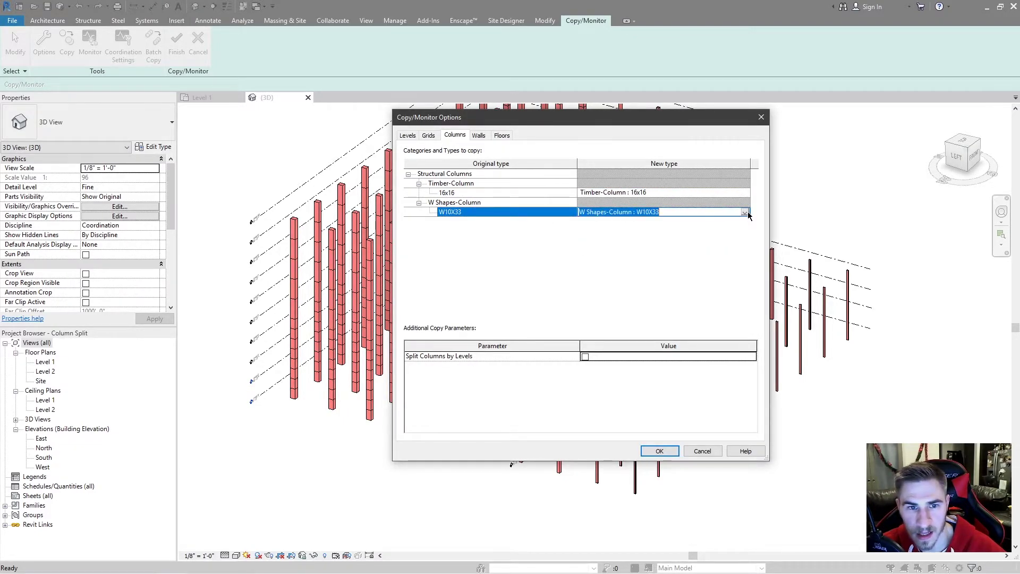
{"action": "left_click", "coordinate": [745, 212]}
{"action": "scroll", "coordinate": [672, 250], "scroll_direction": "down", "scroll_amount": 2}
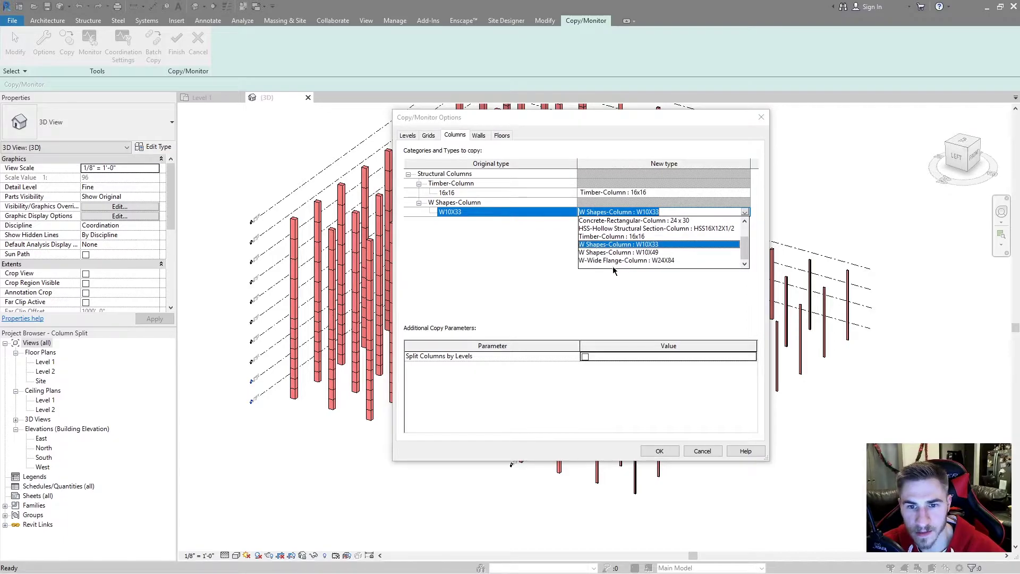
{"action": "left_click", "coordinate": [658, 246]}
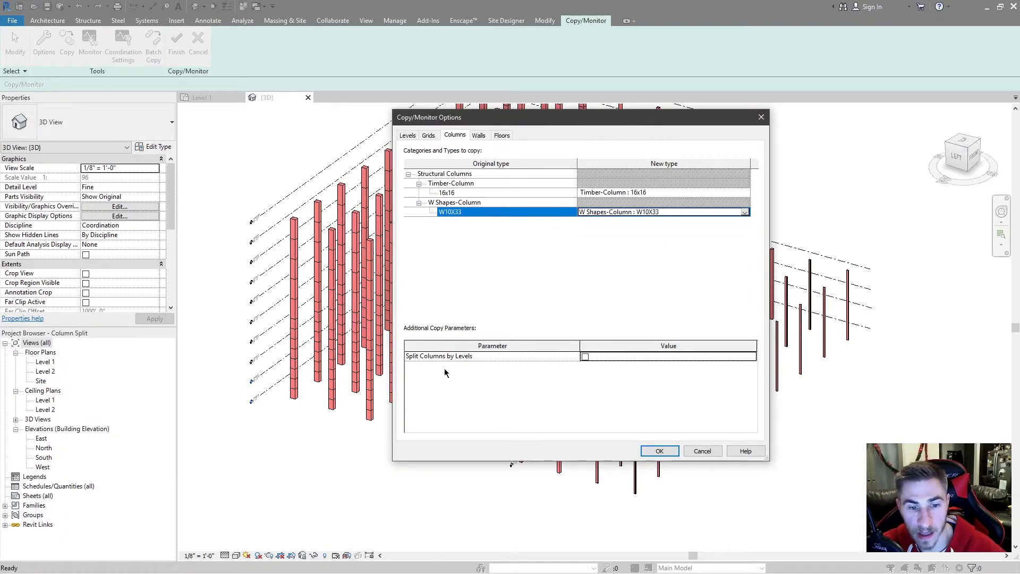
{"action": "left_click", "coordinate": [585, 357]}
{"action": "left_click", "coordinate": [660, 451]}
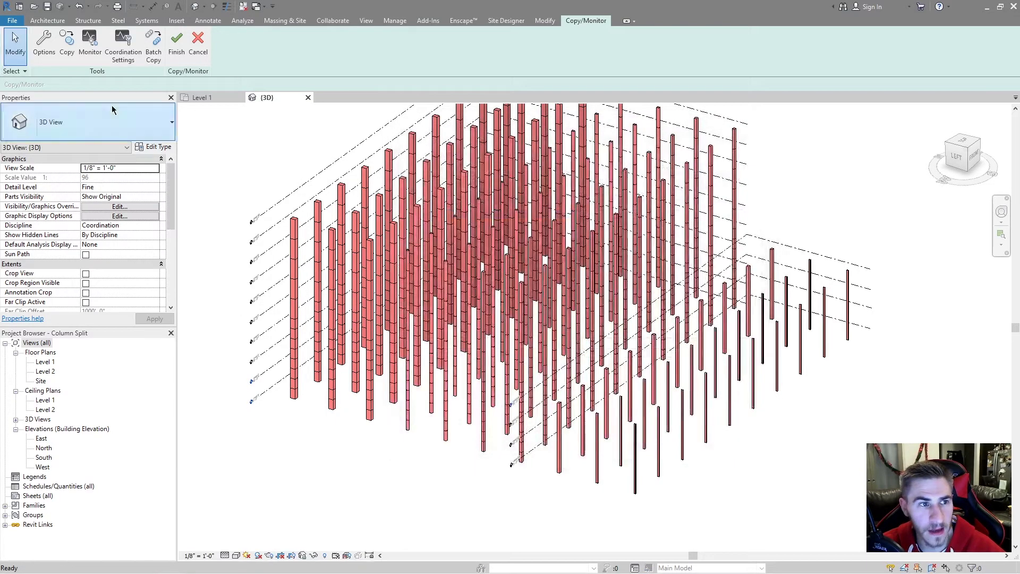
- Start a multiple copy, select the GARAGE link's elements, and filter out the levels so only structural columns are included
{"action": "left_click", "coordinate": [67, 48]}
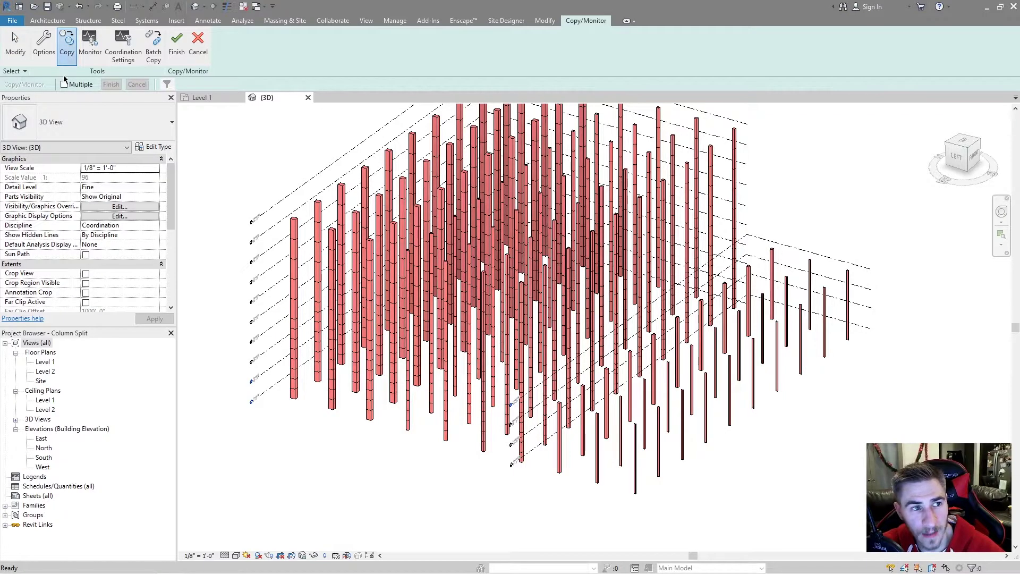
{"action": "left_click", "coordinate": [64, 84]}
{"action": "scroll", "coordinate": [375, 284], "scroll_direction": "down", "scroll_amount": 4}
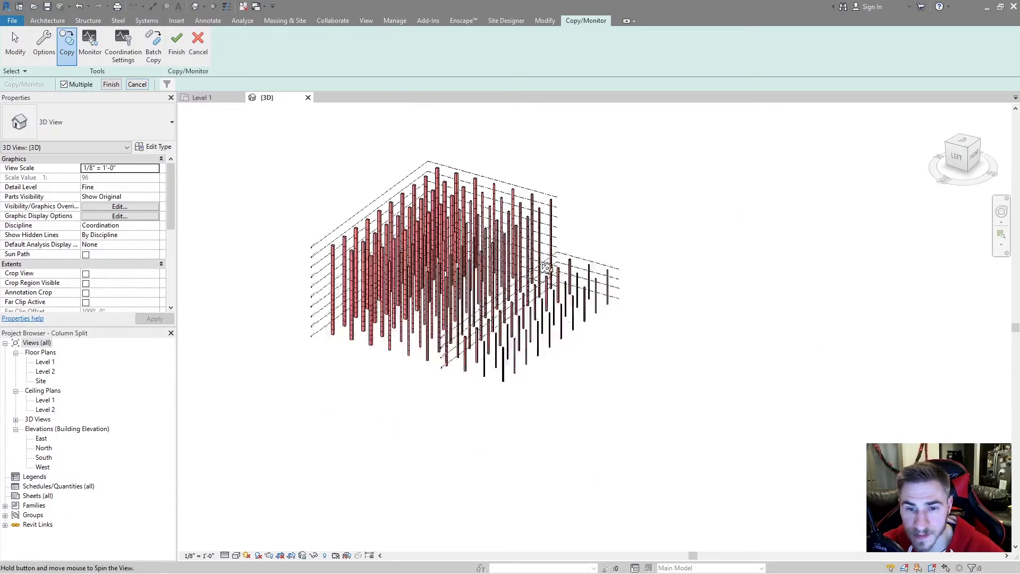
{"action": "left_click_drag", "start_coordinate": [693, 194], "coordinate": [429, 428]}
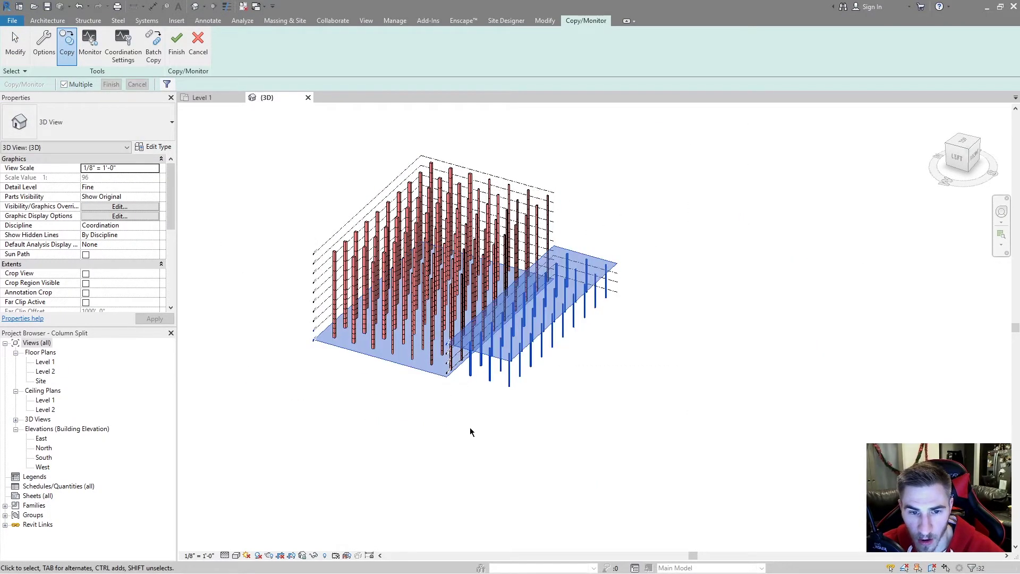
{"action": "scroll", "coordinate": [526, 353], "scroll_direction": "up", "scroll_amount": 3}
{"action": "scroll", "coordinate": [441, 212], "scroll_direction": "up", "scroll_amount": 1}
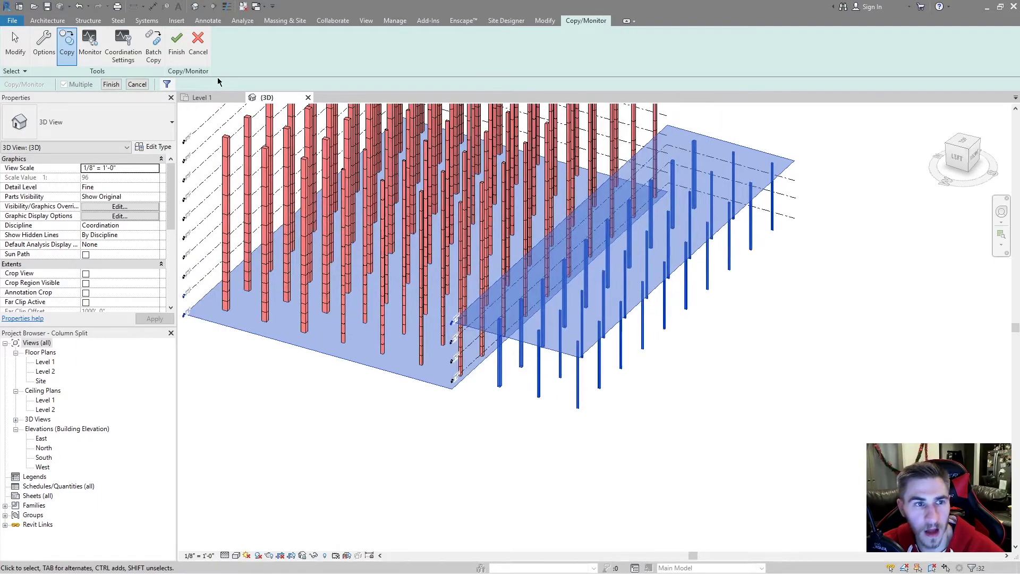
{"action": "left_click", "coordinate": [166, 84]}
{"action": "left_click", "coordinate": [415, 223]}
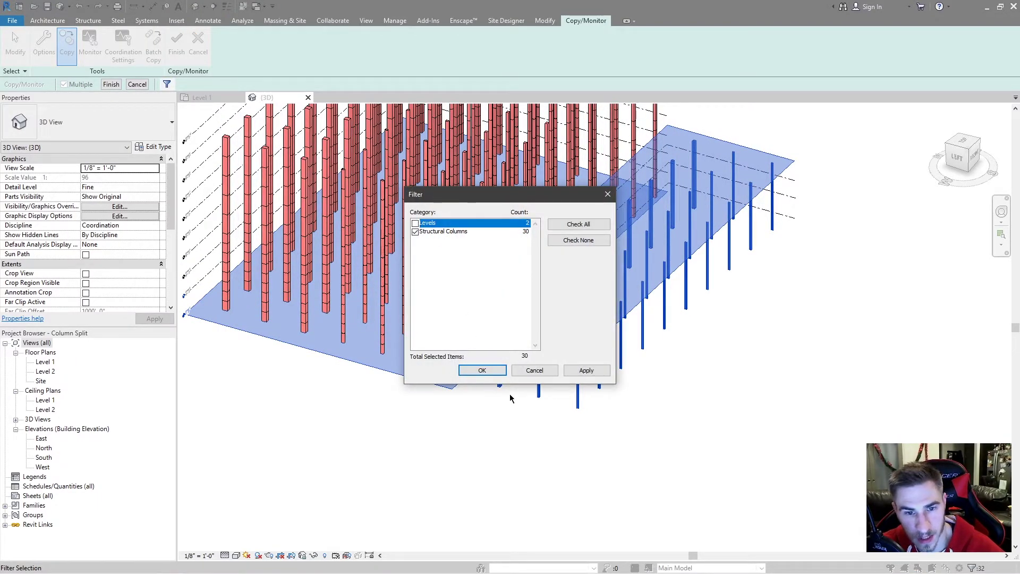
{"action": "left_click", "coordinate": [482, 371]}
- Finish copying the garage columns and complete the Copy/Monitor session
{"action": "middle_click_drag", "start_coordinate": [530, 257], "coordinate": [551, 321]}
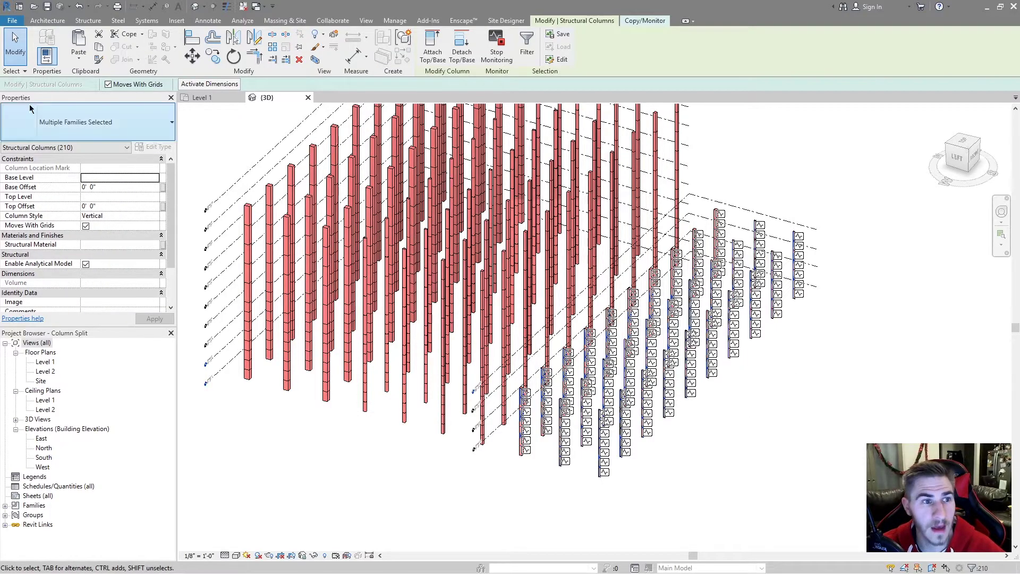
{"action": "left_click", "coordinate": [644, 21]}
{"action": "left_click", "coordinate": [178, 59]}
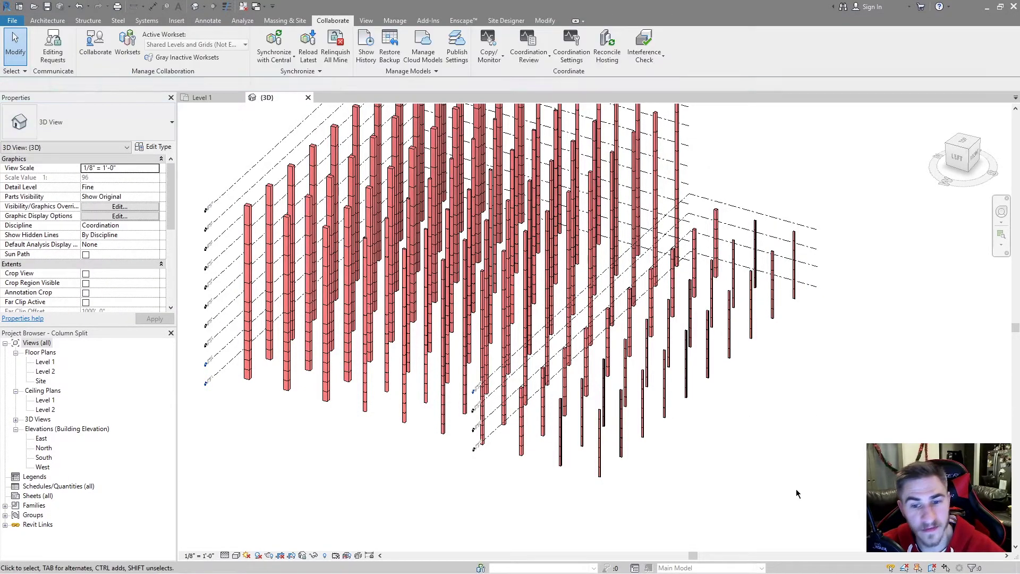
- Delete the linked GARAGE model from the 3D view and dismiss the resulting notice
{"action": "left_click", "coordinate": [644, 405]}
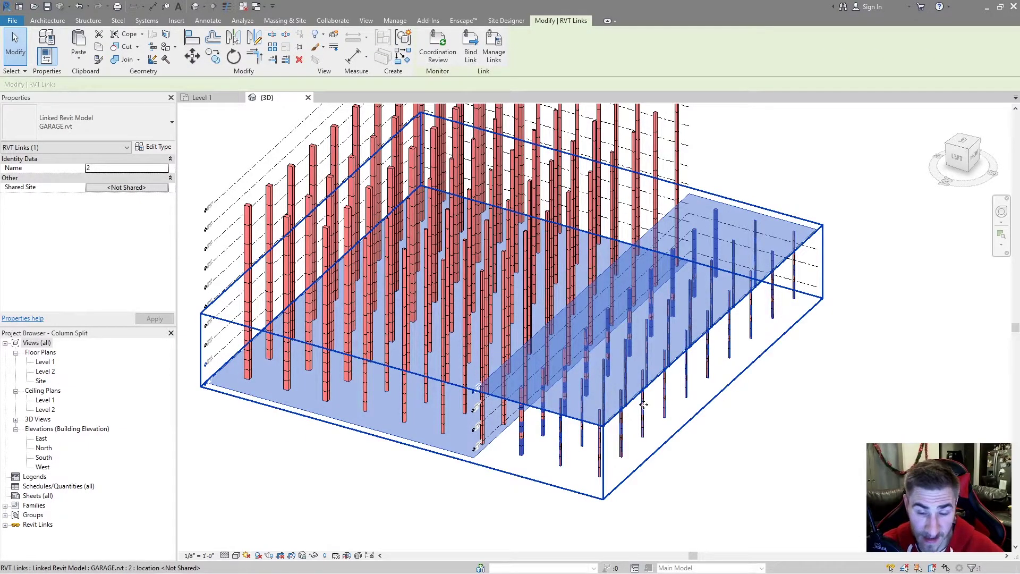
{"action": "key", "text": "Delete"}
{"action": "left_click", "coordinate": [832, 557]}
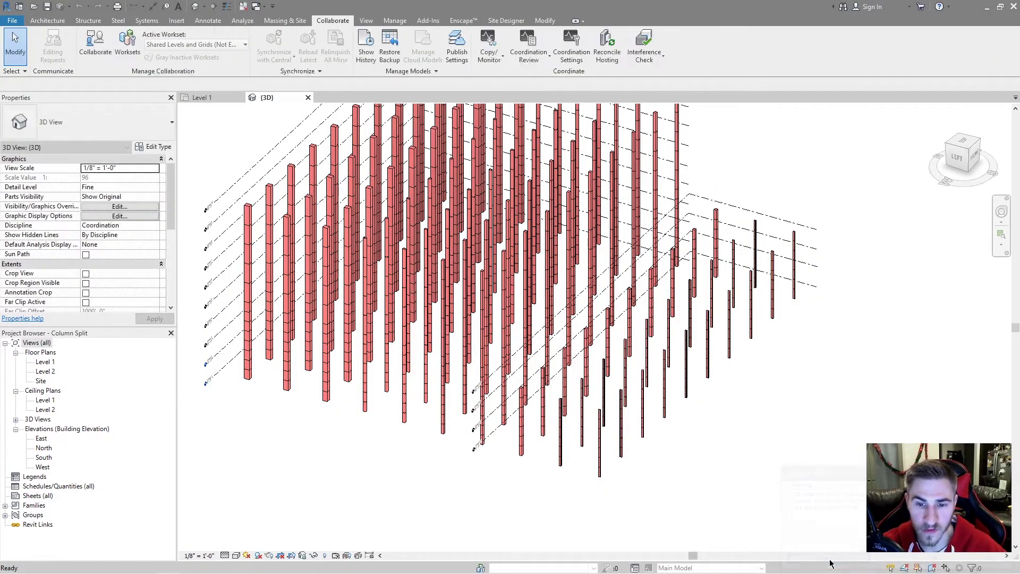
- Examine the column splits from the left side and check the level constraints of a building column segment just below Level 2
{"action": "middle_click_drag", "start_coordinate": [722, 336], "coordinate": [779, 383]}
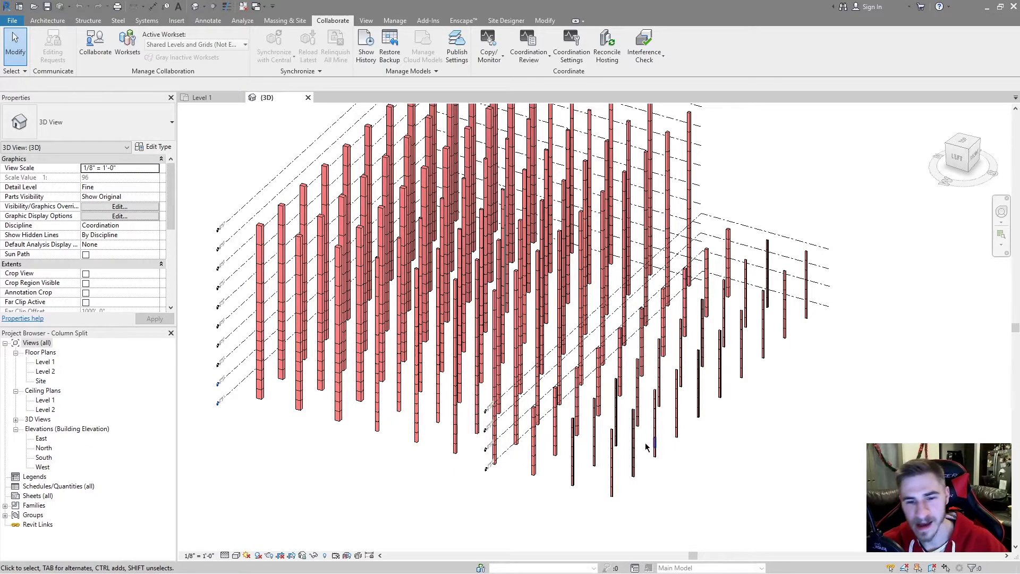
{"action": "scroll", "coordinate": [645, 447], "scroll_direction": "down", "scroll_amount": 1}
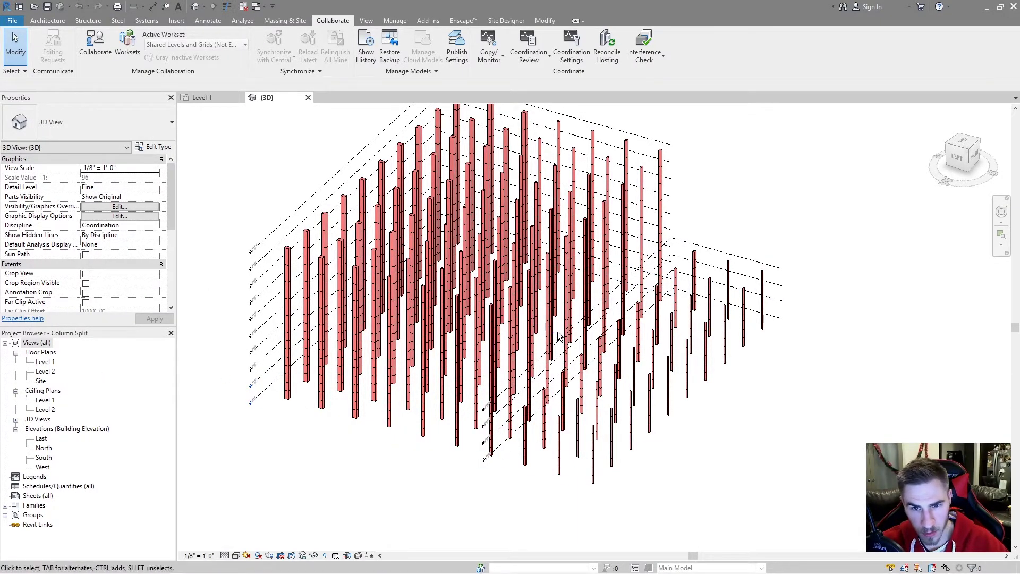
{"action": "middle_click_drag", "start_coordinate": [558, 335], "coordinate": [611, 297], "text": "shift"}
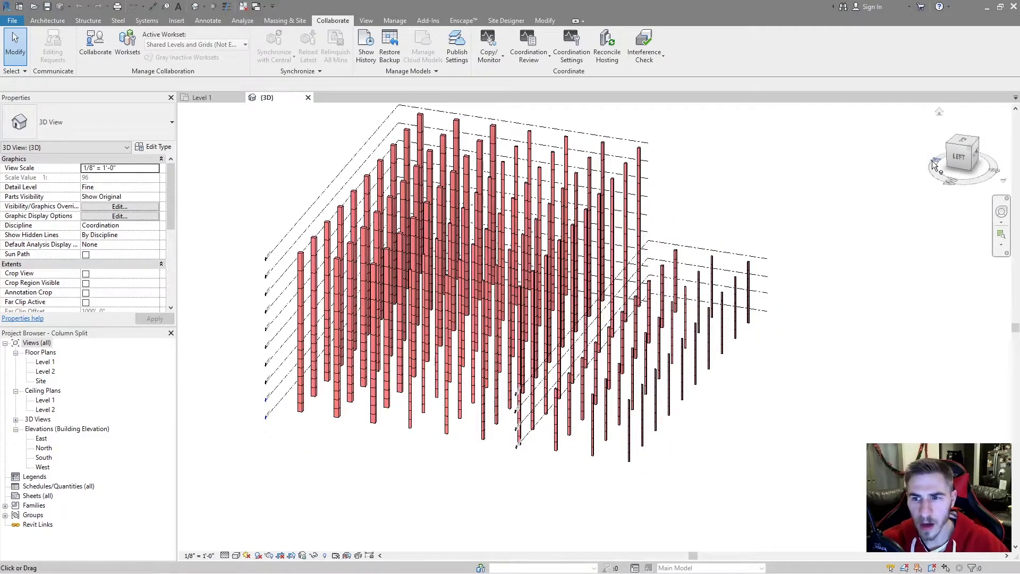
{"action": "left_click", "coordinate": [960, 156]}
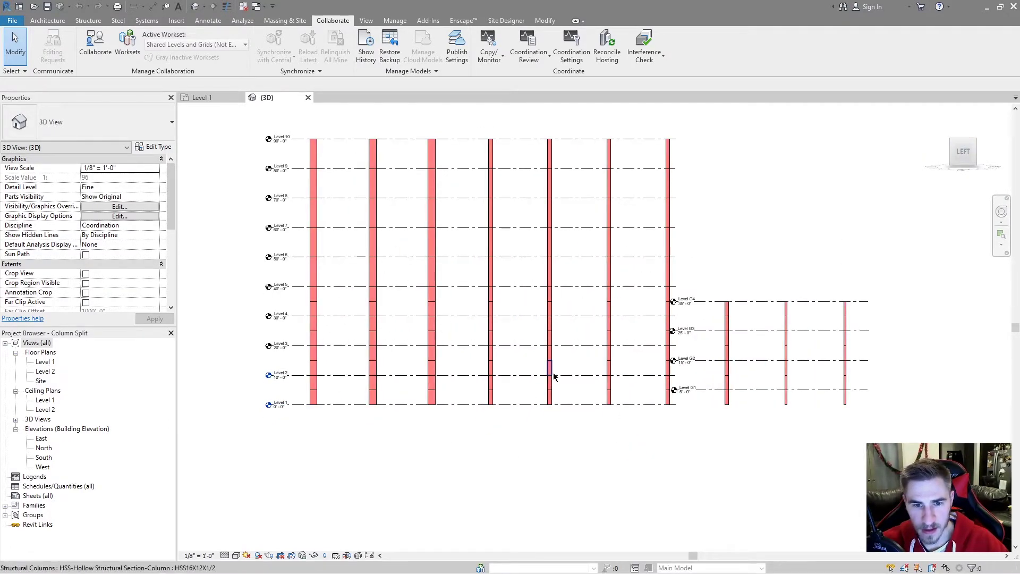
{"action": "middle_click_drag", "start_coordinate": [432, 406], "coordinate": [472, 390]}
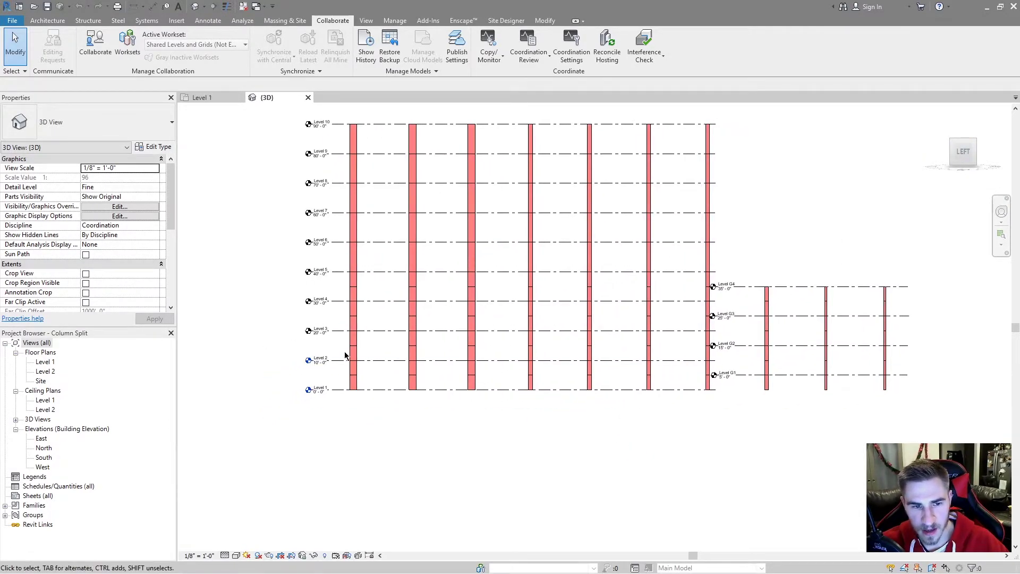
{"action": "left_click", "coordinate": [353, 368]}
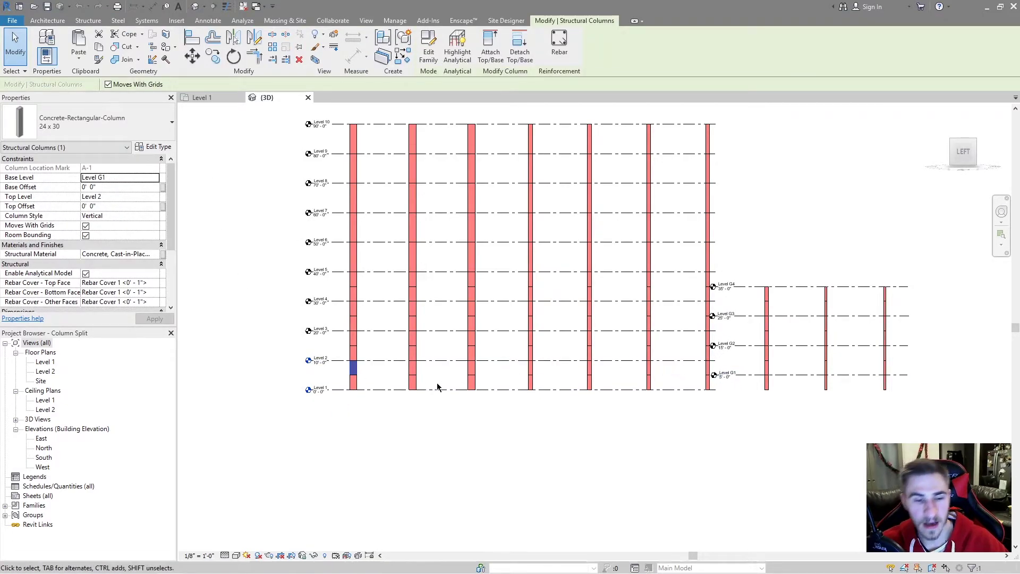
{"action": "middle_click_drag", "start_coordinate": [365, 368], "coordinate": [334, 364]}
{"action": "scroll", "coordinate": [333, 364], "scroll_direction": "up", "scroll_amount": 2}
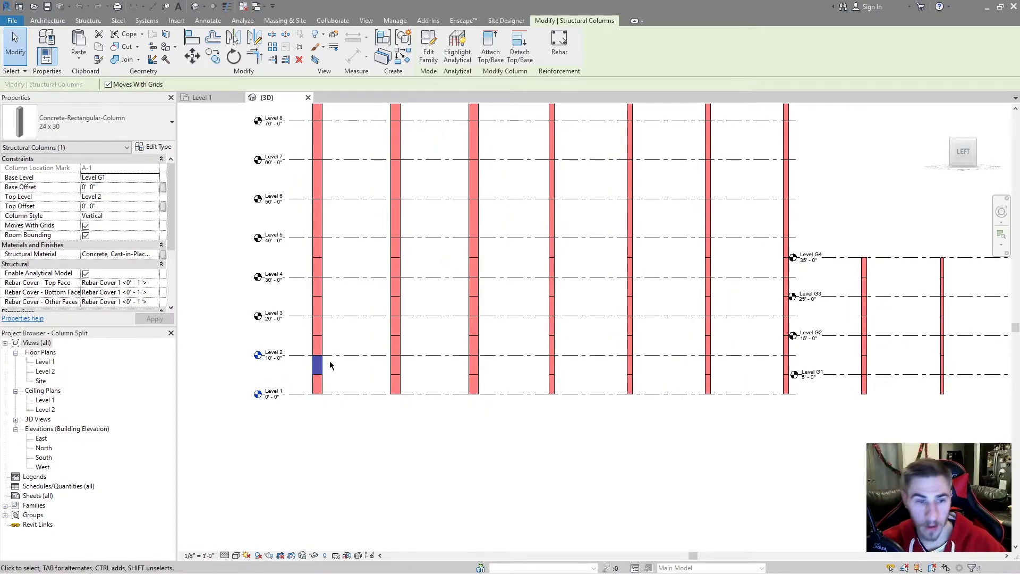
- Delete the extra building column segments running from Levels G1, G2, G3 and G4 up to Levels 2, 3, 4 and 5
{"action": "left_click_drag", "start_coordinate": [301, 341], "coordinate": [794, 387]}
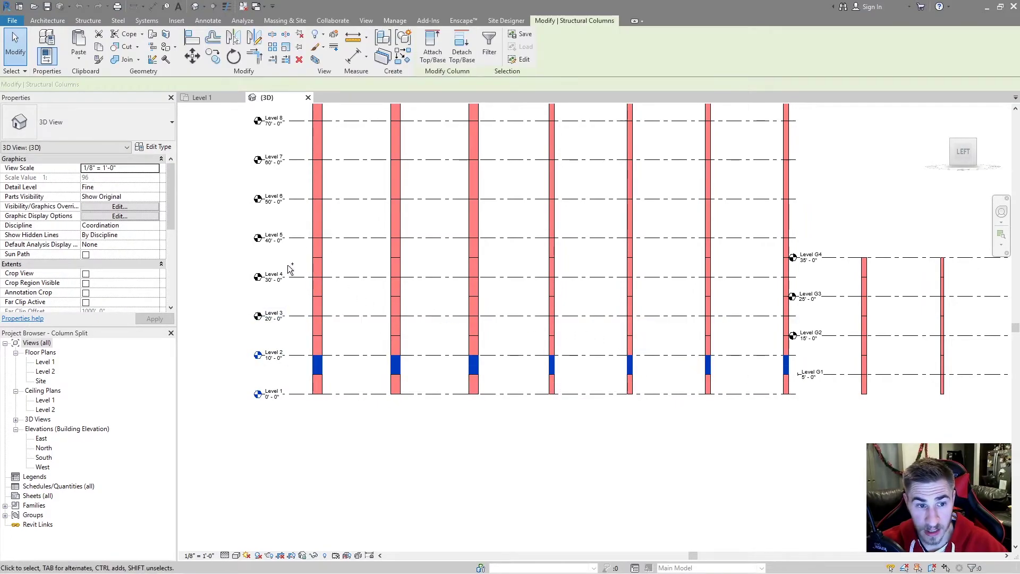
{"action": "left_click_drag", "start_coordinate": [300, 305], "coordinate": [816, 353]}
{"action": "left_click_drag", "start_coordinate": [300, 271], "coordinate": [797, 313], "text": "ctrl"}
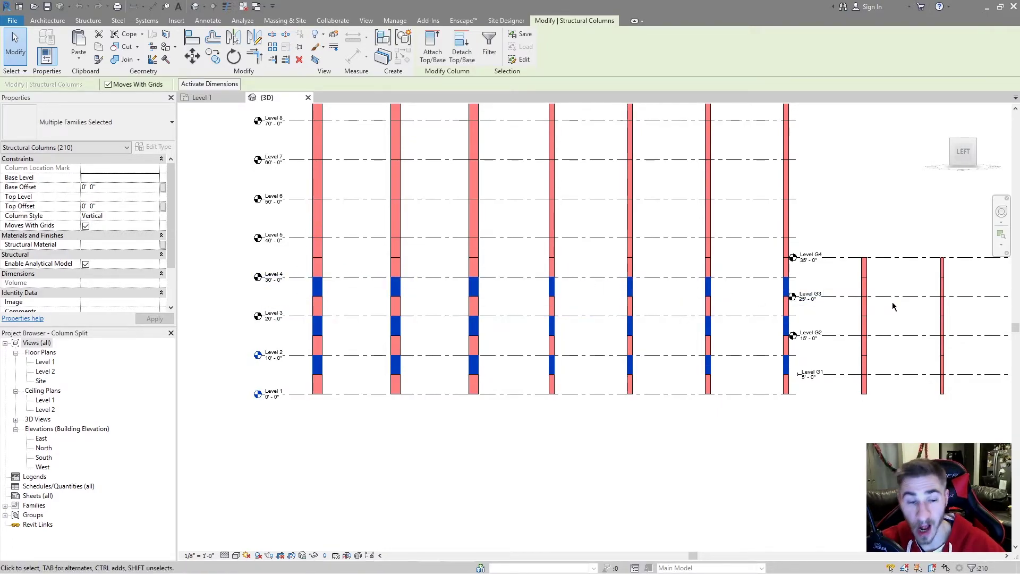
{"action": "left_click_drag", "start_coordinate": [296, 220], "coordinate": [795, 264], "text": "ctrl"}
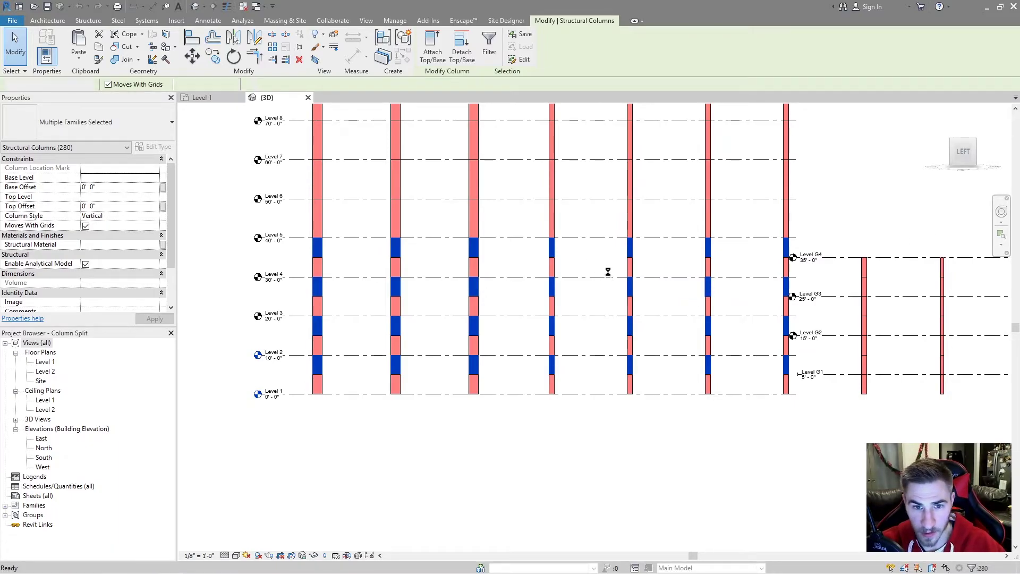
{"action": "key", "text": "Delete"}
- Set the top level of the building column segments based on Level 4 to Level 5
{"action": "left_click_drag", "start_coordinate": [799, 268], "coordinate": [312, 270]}
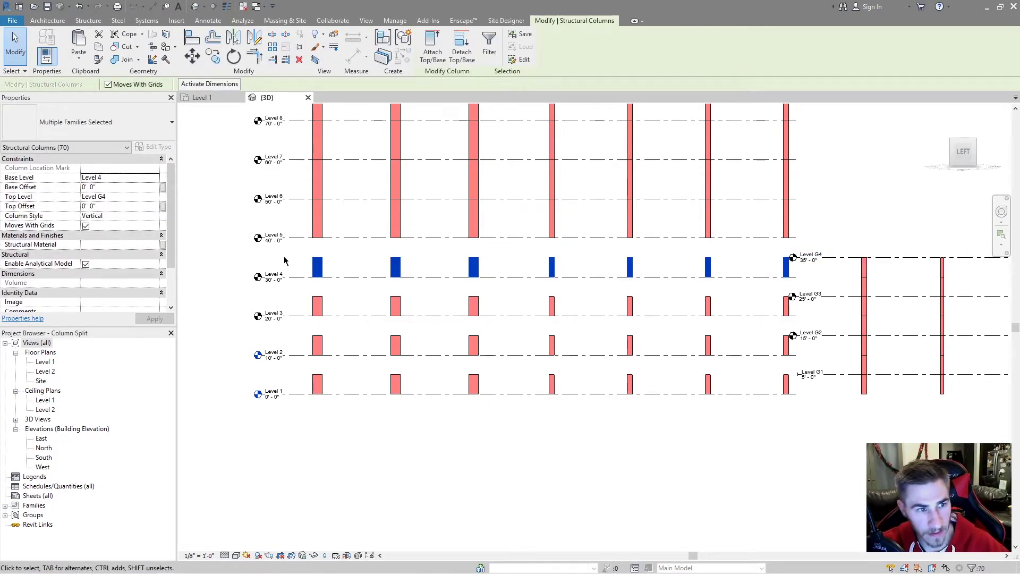
{"action": "left_click", "coordinate": [154, 199]}
{"action": "left_click", "coordinate": [154, 200]}
{"action": "key", "text": "Down"}
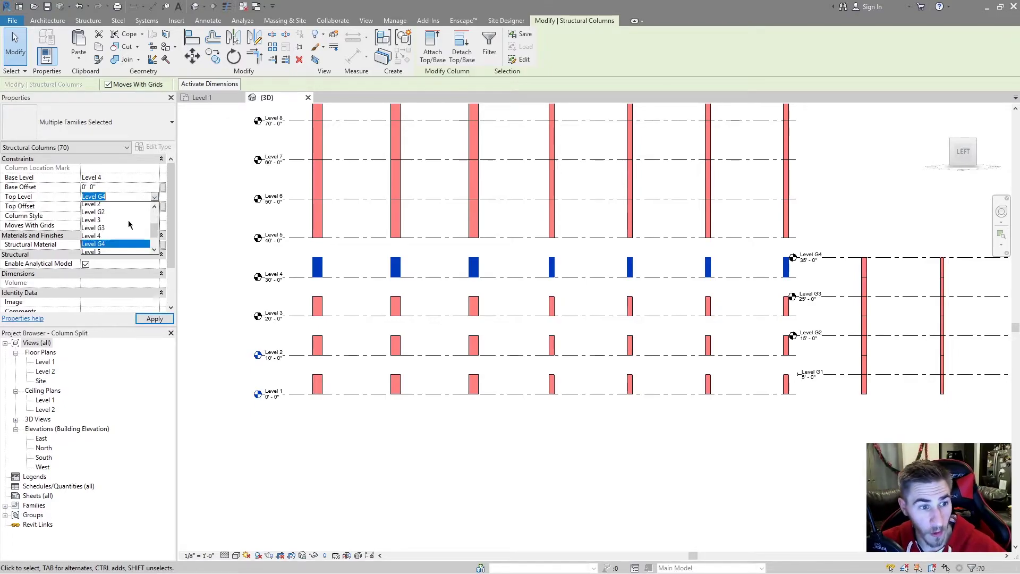
{"action": "key", "text": "Return"}
{"action": "left_click", "coordinate": [782, 310]}
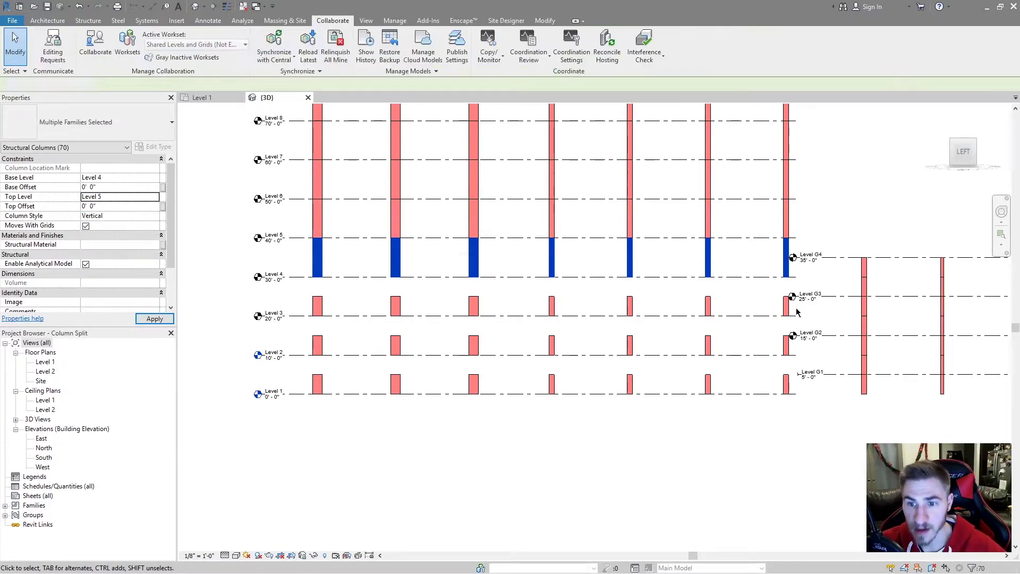
- Select only the building column segments based on Level 3, excluding the Level G3 line, and set their top level to Level 4
{"action": "left_click", "coordinate": [796, 298]}
{"action": "left_click_drag", "start_coordinate": [806, 313], "coordinate": [295, 299]}
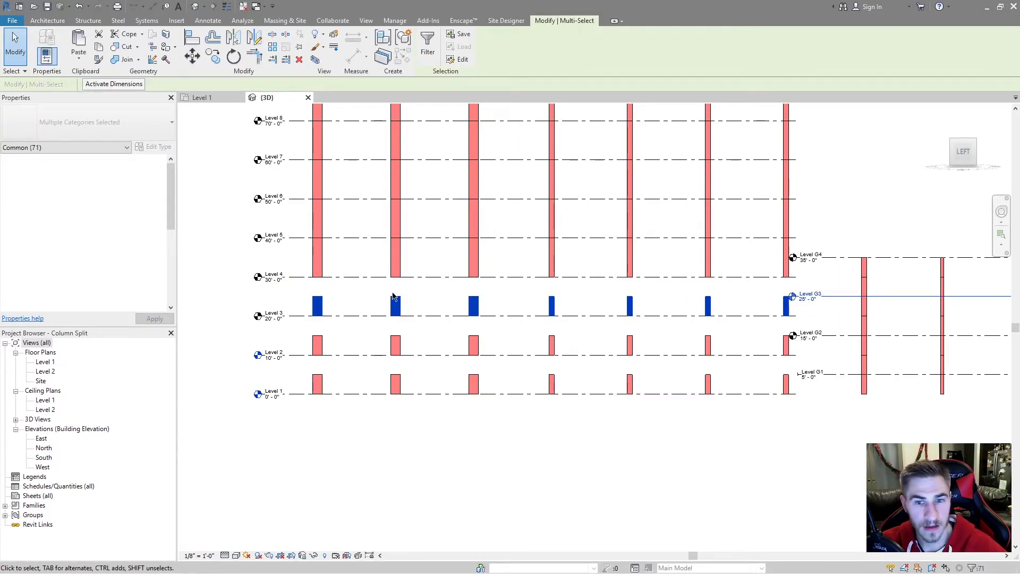
{"action": "left_click", "coordinate": [795, 296], "text": "shift"}
{"action": "left_click", "coordinate": [154, 196]}
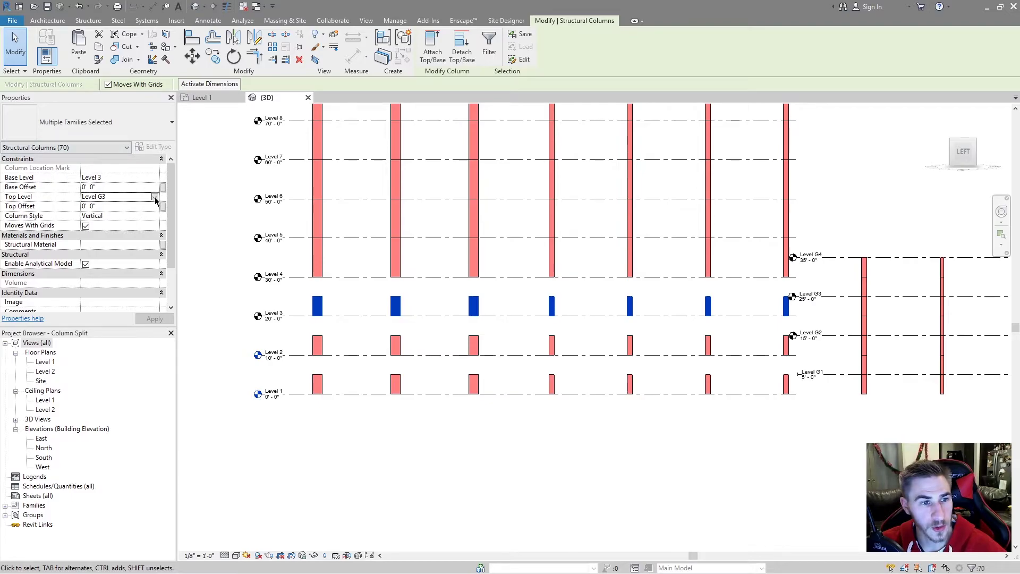
{"action": "left_click", "coordinate": [154, 196]}
{"action": "scroll", "coordinate": [124, 236], "scroll_direction": "down", "scroll_amount": 1}
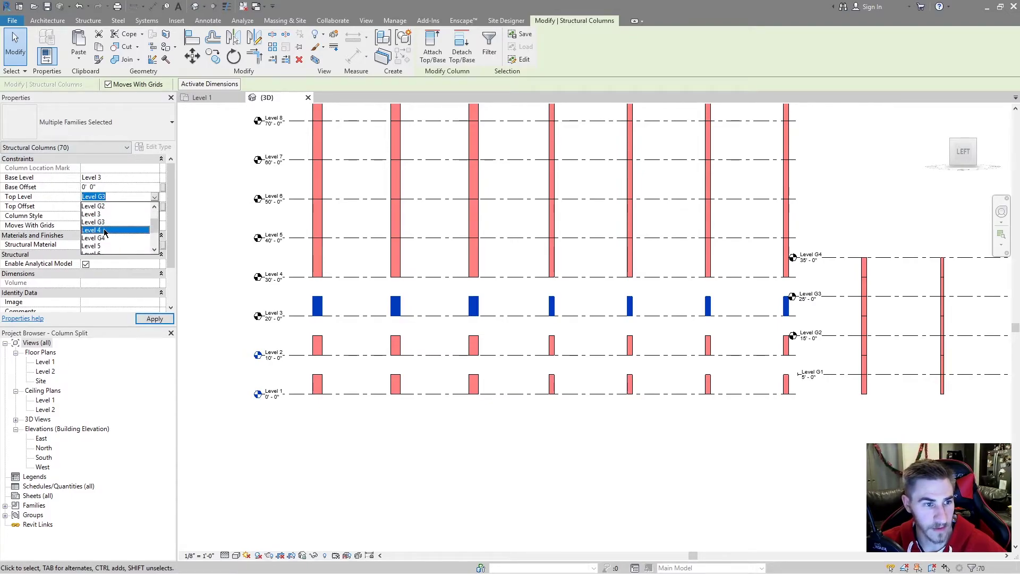
{"action": "left_click", "coordinate": [107, 230]}
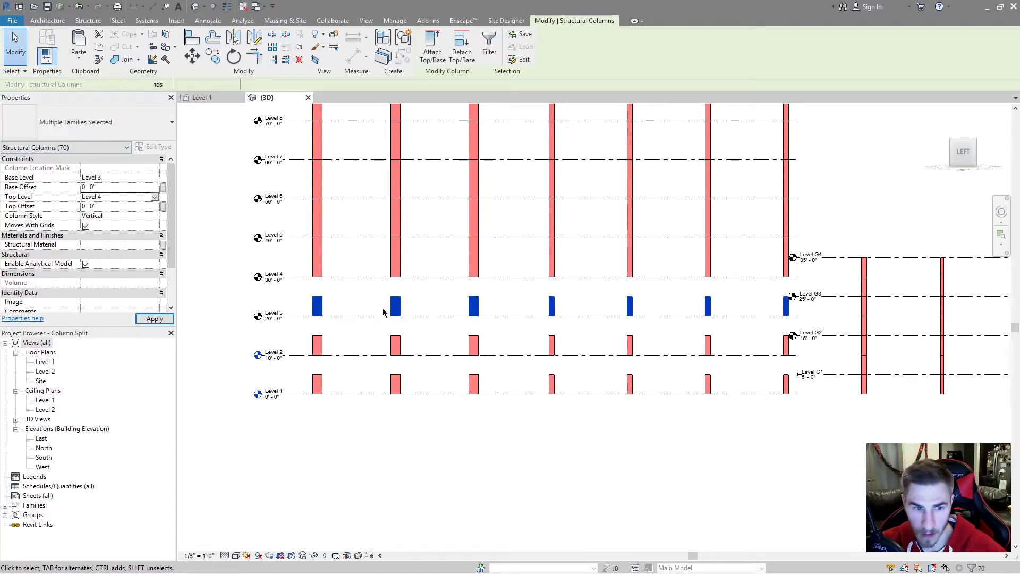
- Set the top level of the building column segments based on Level 2 to Level 3
{"action": "left_click", "coordinate": [319, 335]}
{"action": "left_click_drag", "start_coordinate": [308, 326], "coordinate": [807, 364]}
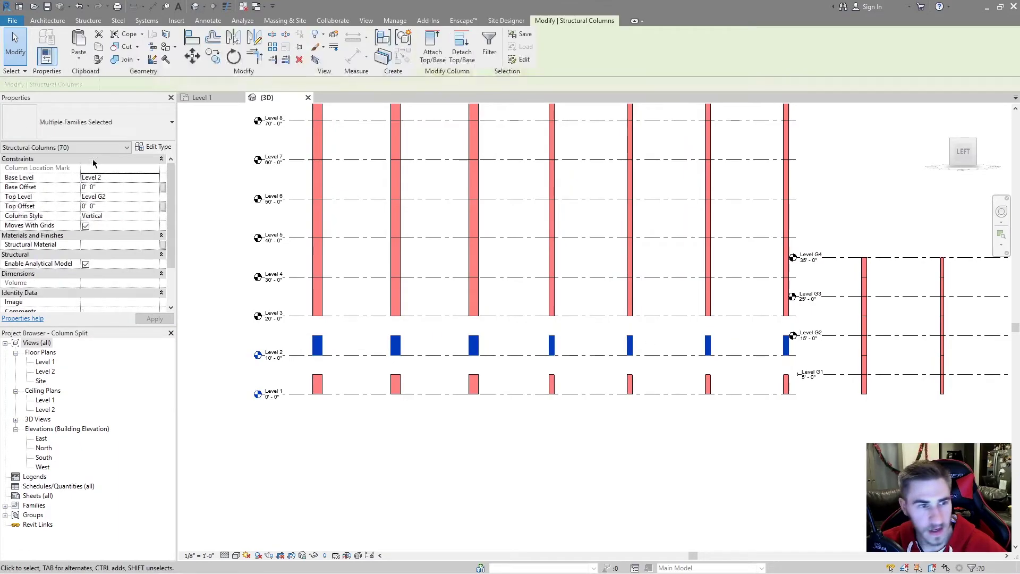
{"action": "left_click", "coordinate": [154, 196]}
{"action": "left_click", "coordinate": [154, 197]}
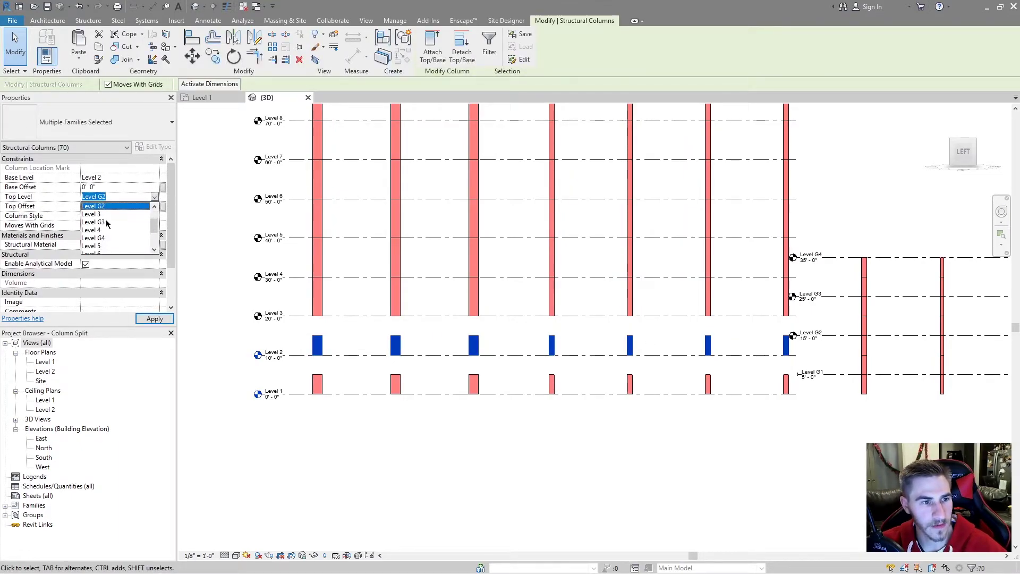
{"action": "left_click", "coordinate": [106, 225]}
- Set the top level of the building column segments based on Level 1 to Level 2
{"action": "left_click", "coordinate": [310, 367]}
{"action": "left_click_drag", "start_coordinate": [296, 364], "coordinate": [817, 420]}
{"action": "left_click", "coordinate": [154, 197]}
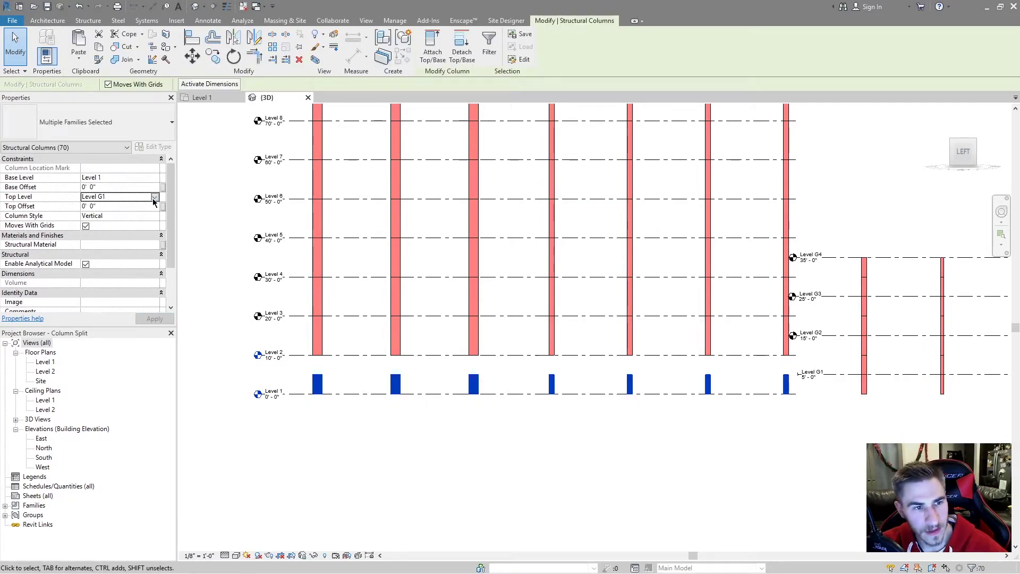
{"action": "left_click", "coordinate": [154, 197]}
{"action": "left_click", "coordinate": [100, 225]}
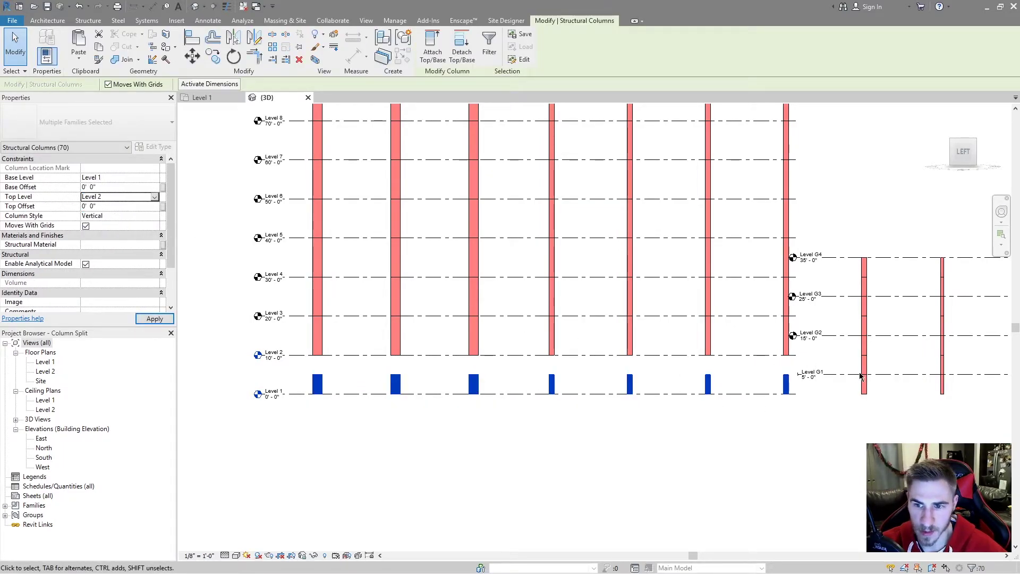
- Delete the extra garage column segments running from Levels 2, 3 and 4 up to Levels G2, G3 and G4
{"action": "middle_click_drag", "start_coordinate": [888, 367], "coordinate": [768, 372]}
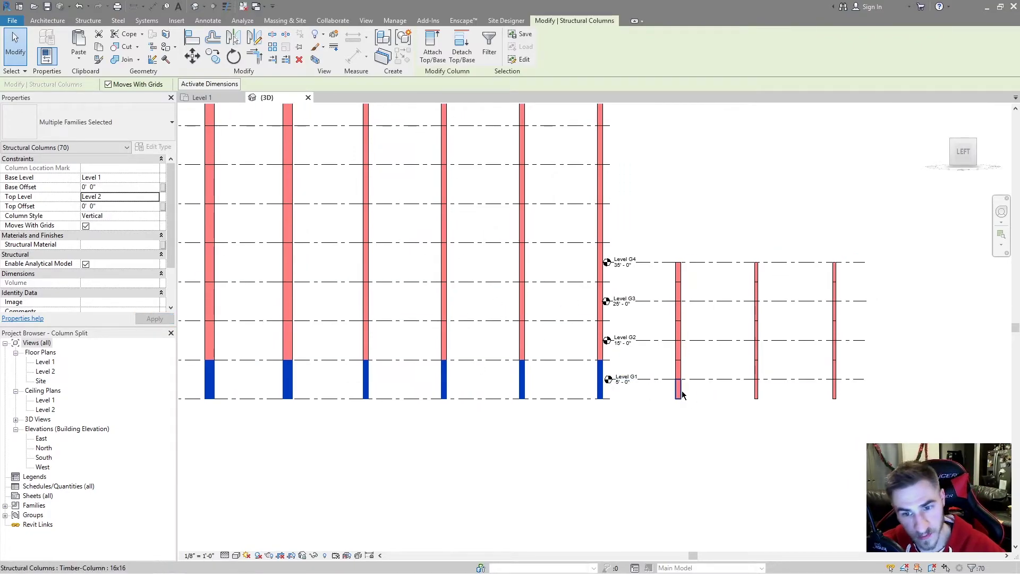
{"action": "middle_click_drag", "start_coordinate": [678, 396], "coordinate": [659, 394]}
{"action": "middle_click_drag", "start_coordinate": [725, 397], "coordinate": [672, 399]}
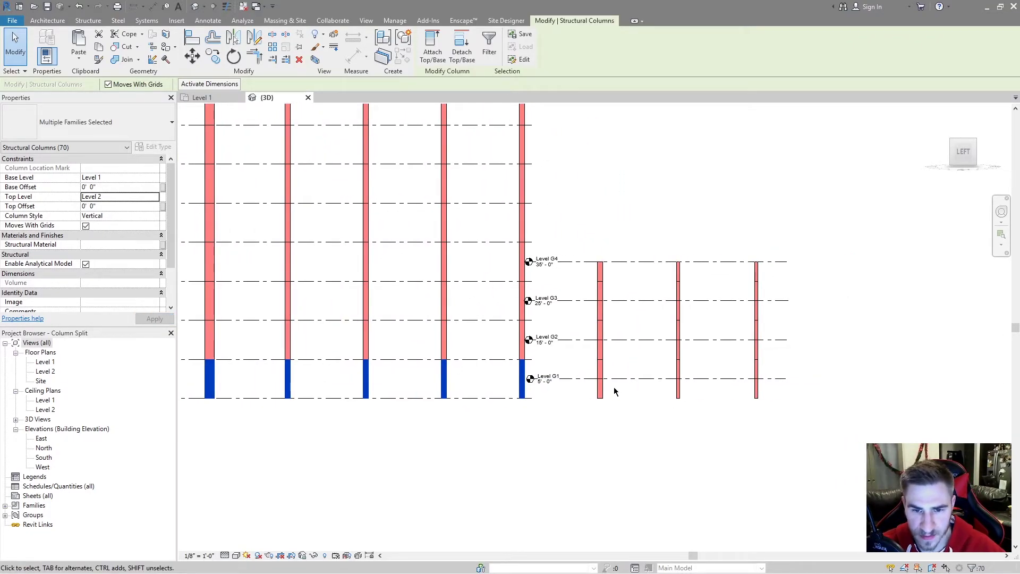
{"action": "left_click_drag", "start_coordinate": [808, 394], "coordinate": [581, 413]}
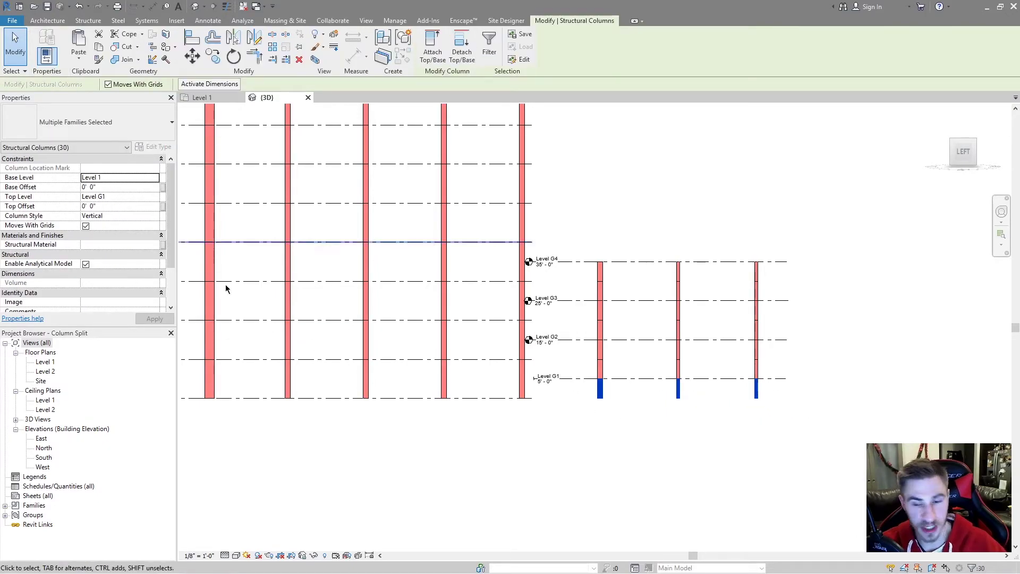
{"action": "key", "text": "Escape"}
{"action": "left_click_drag", "start_coordinate": [774, 353], "coordinate": [587, 344]}
{"action": "left_click_drag", "start_coordinate": [771, 314], "coordinate": [593, 316], "text": "ctrl"}
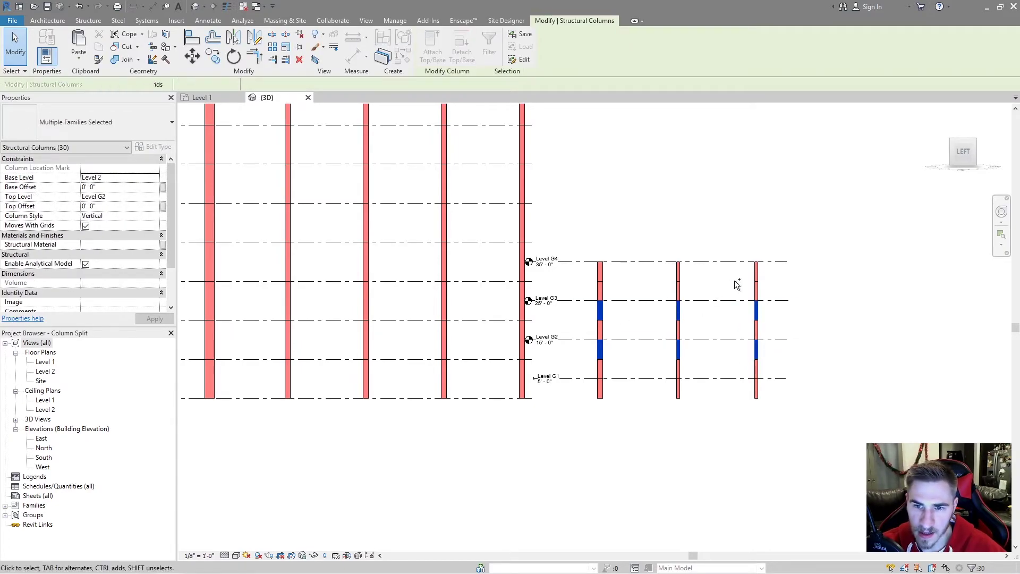
{"action": "left_click_drag", "start_coordinate": [769, 271], "coordinate": [601, 278], "text": "ctrl"}
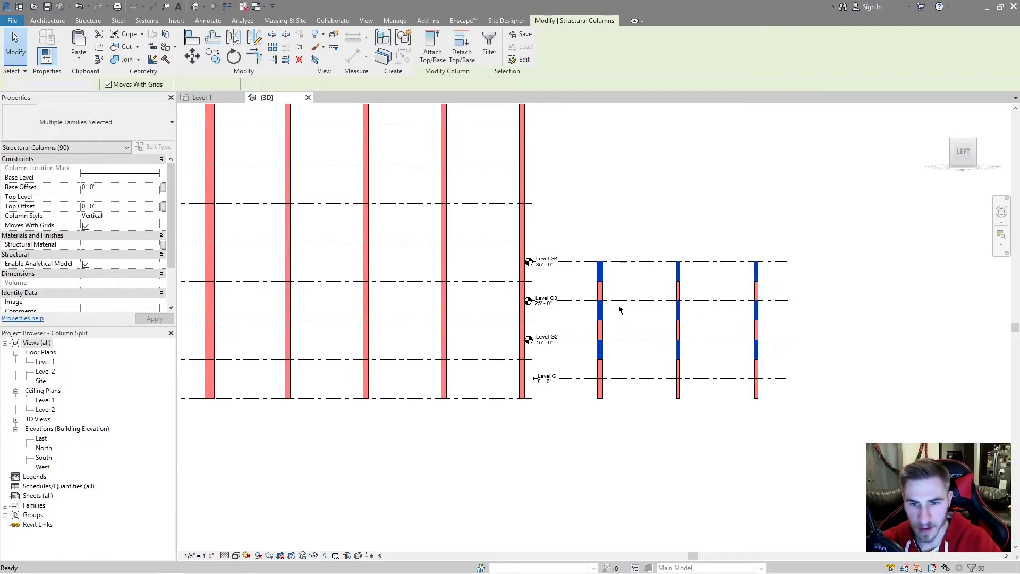
{"action": "key", "text": "Delete"}
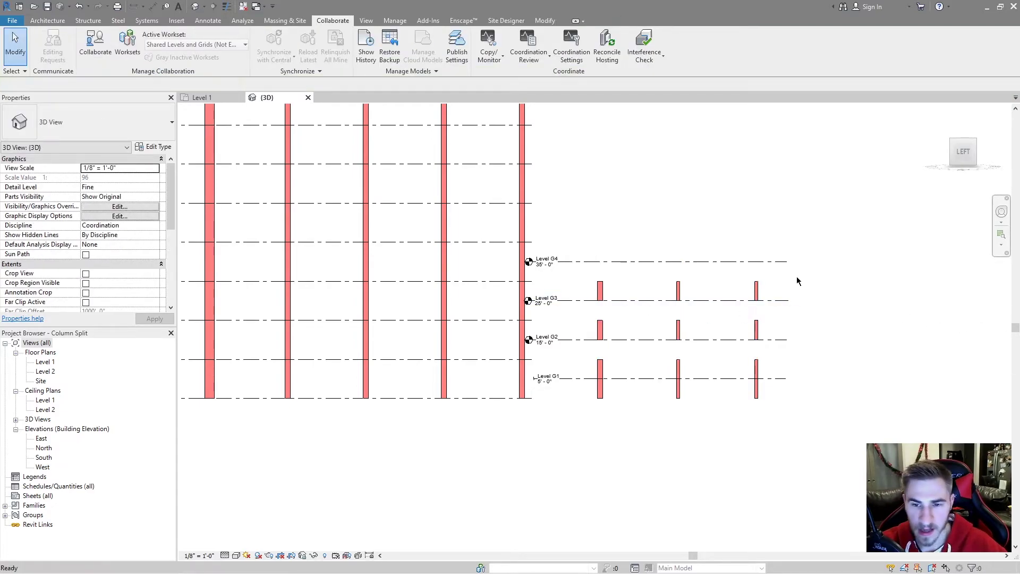
- Set the top level of the garage column segments based on Level G3 to Level G4
{"action": "left_click_drag", "start_coordinate": [797, 278], "coordinate": [533, 277]}
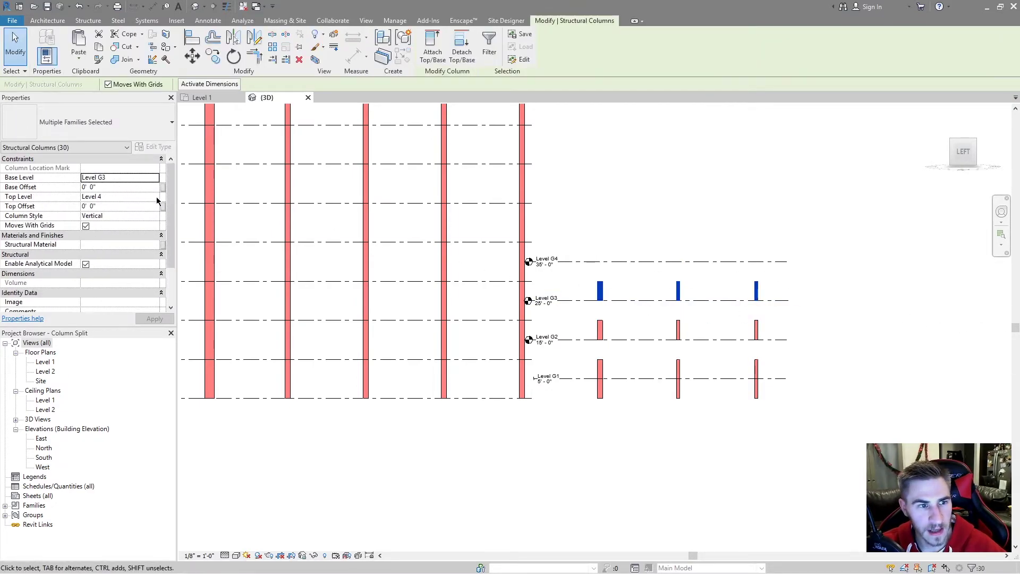
{"action": "left_click", "coordinate": [154, 196]}
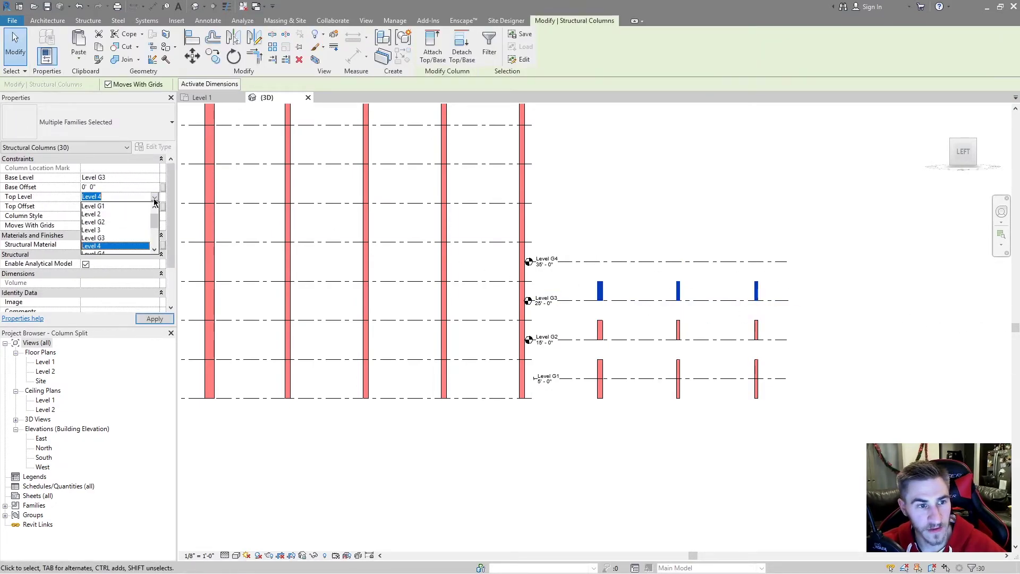
{"action": "left_click", "coordinate": [109, 237]}
- Set the top level of the garage column segments based on Level G2 to Level G3
{"action": "left_click_drag", "start_coordinate": [792, 314], "coordinate": [598, 323]}
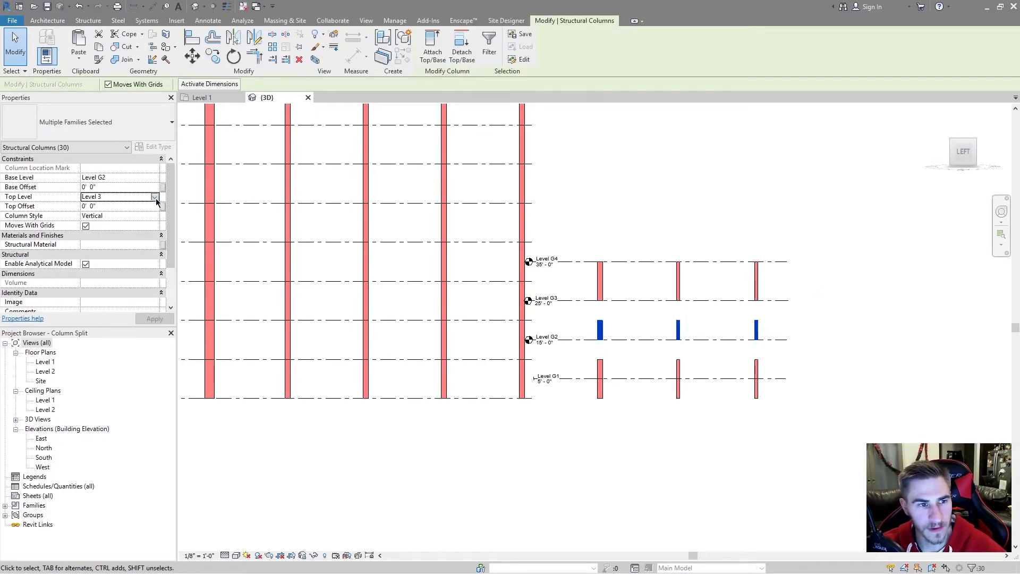
{"action": "left_click", "coordinate": [155, 198]}
{"action": "left_click", "coordinate": [109, 228]}
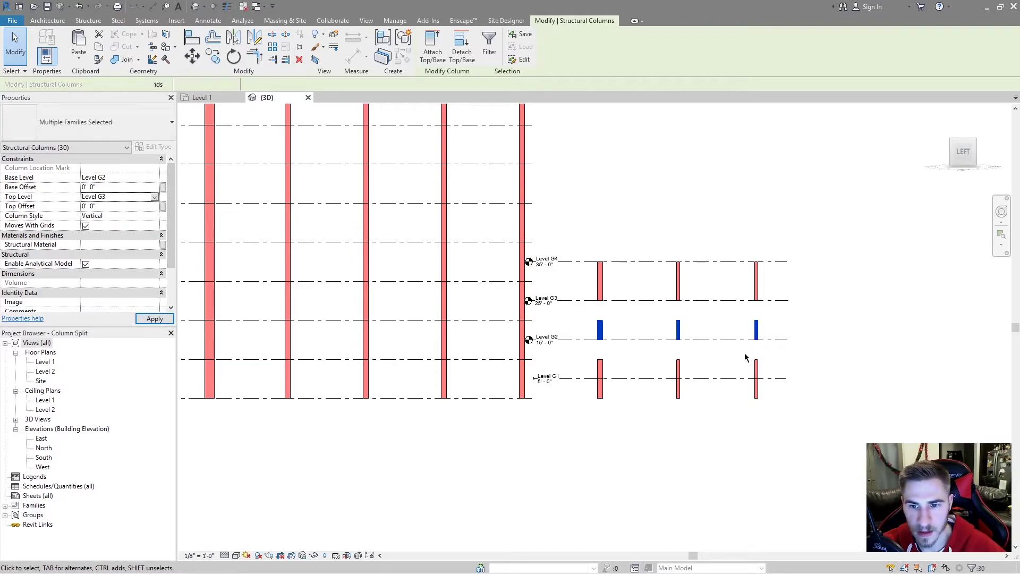
- Set the top level of the garage column segments based on Level G1 to Level G2 and clear the selection
{"action": "left_click_drag", "start_coordinate": [775, 353], "coordinate": [573, 372]}
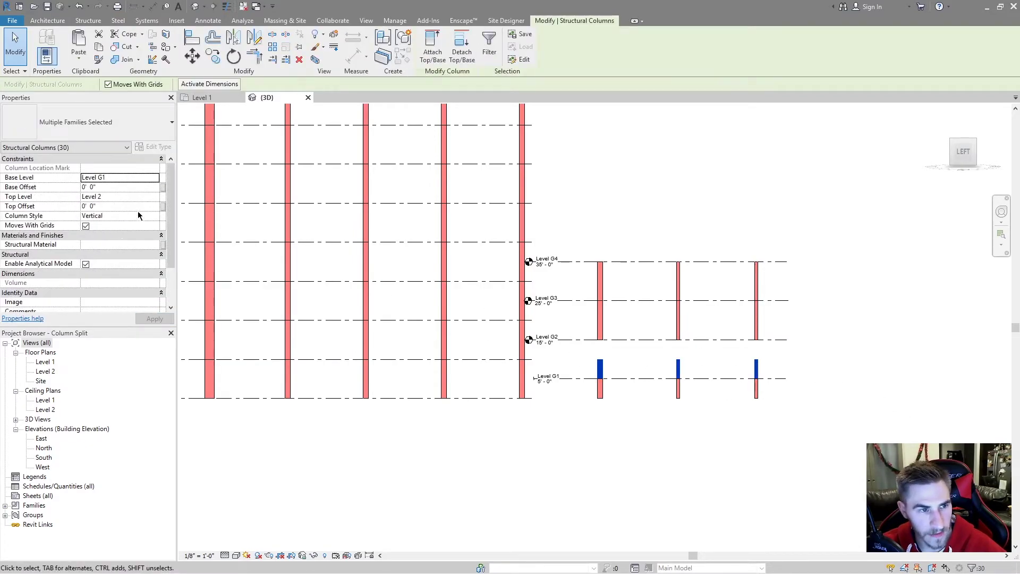
{"action": "left_click", "coordinate": [155, 200]}
{"action": "left_click", "coordinate": [155, 198]}
{"action": "left_click", "coordinate": [122, 220]}
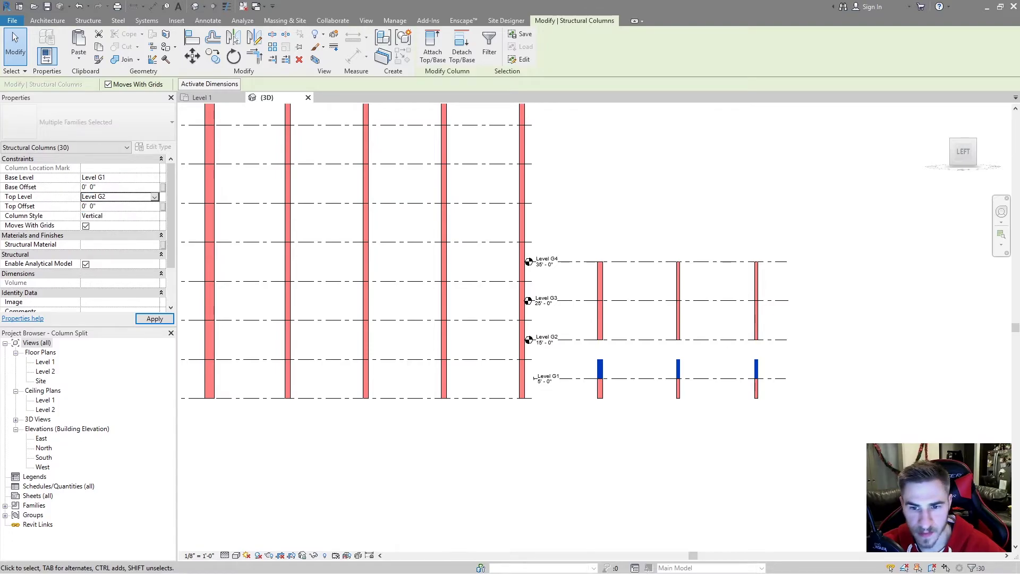
{"action": "left_click", "coordinate": [868, 346]}
{"action": "middle_click_drag", "start_coordinate": [868, 346], "coordinate": [842, 327], "text": "shift"}
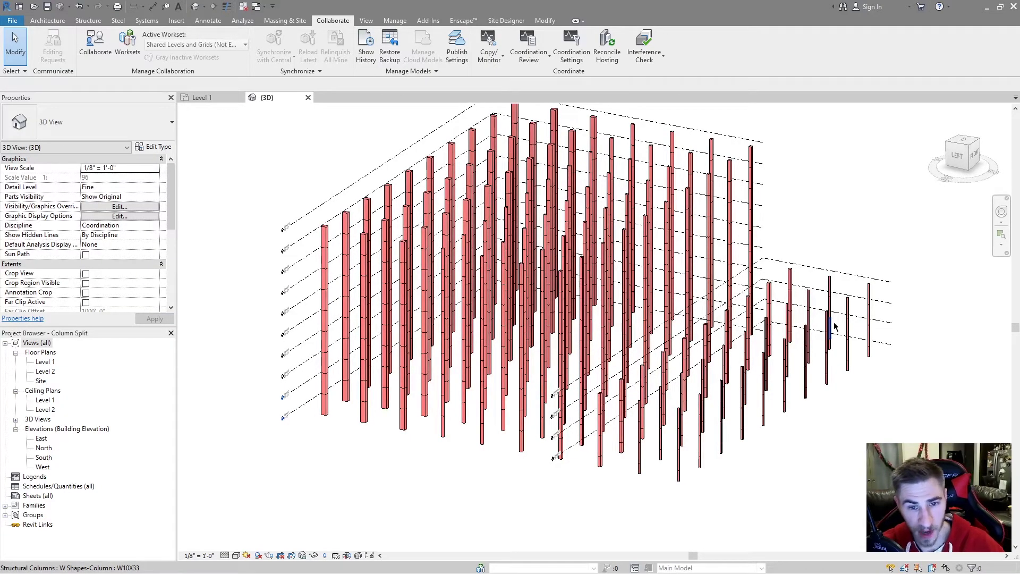